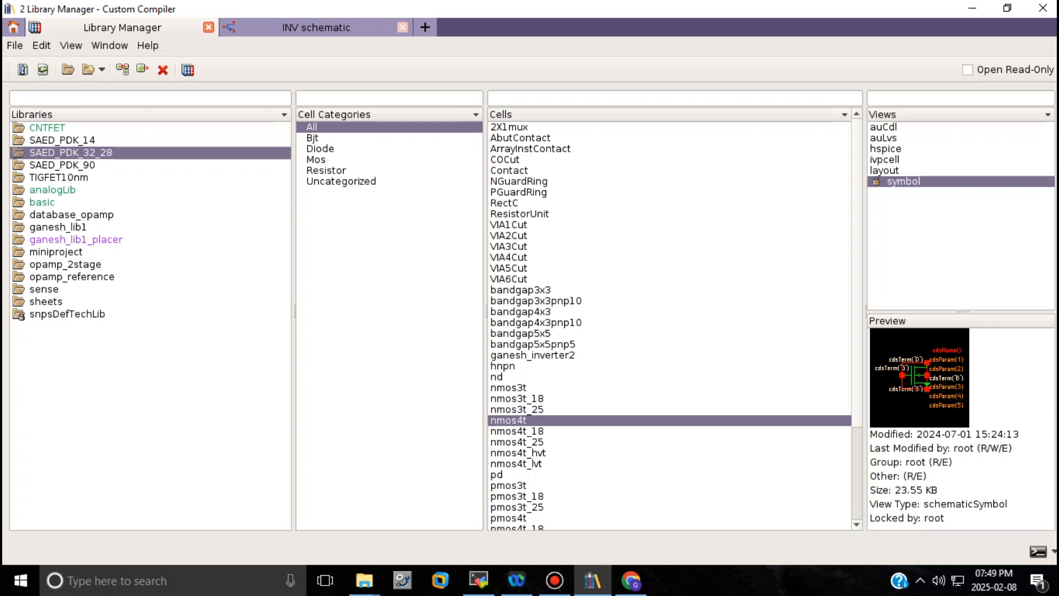
Examine the SAED_PDK_32_28 and SAED_PDK_14 libraries, including the n_fin_15 cell, alongside the transistors in the INV schematic
left_click(71, 153)
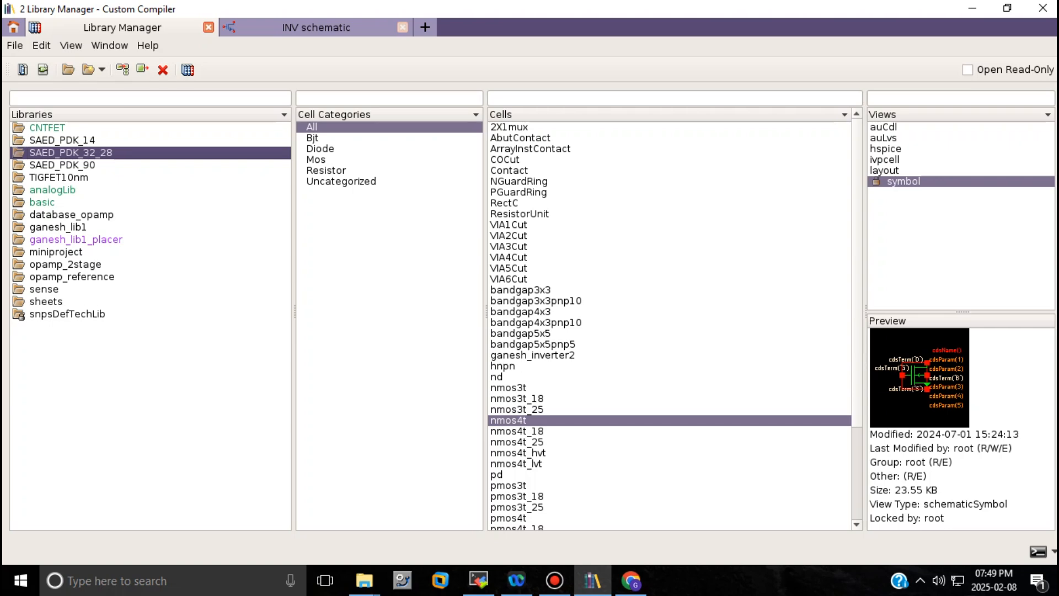
left_click(315, 28)
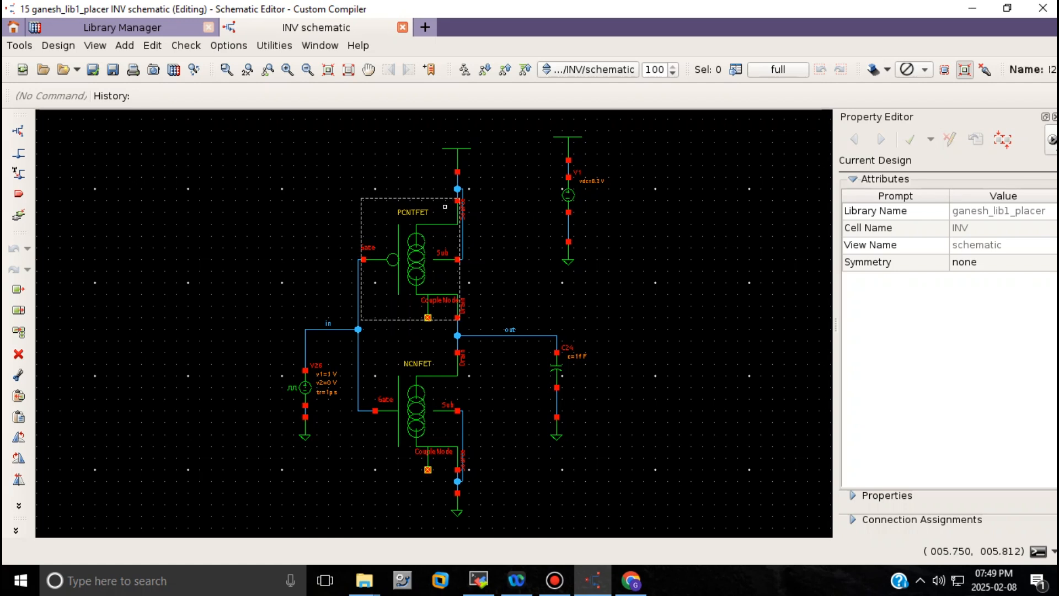
left_click(160, 27)
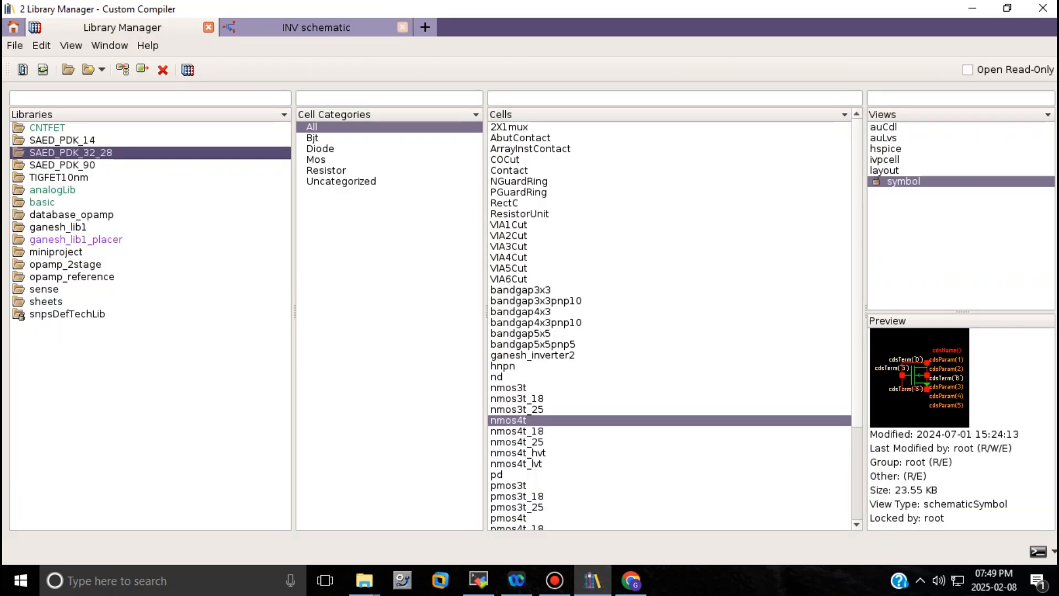
left_click(62, 140)
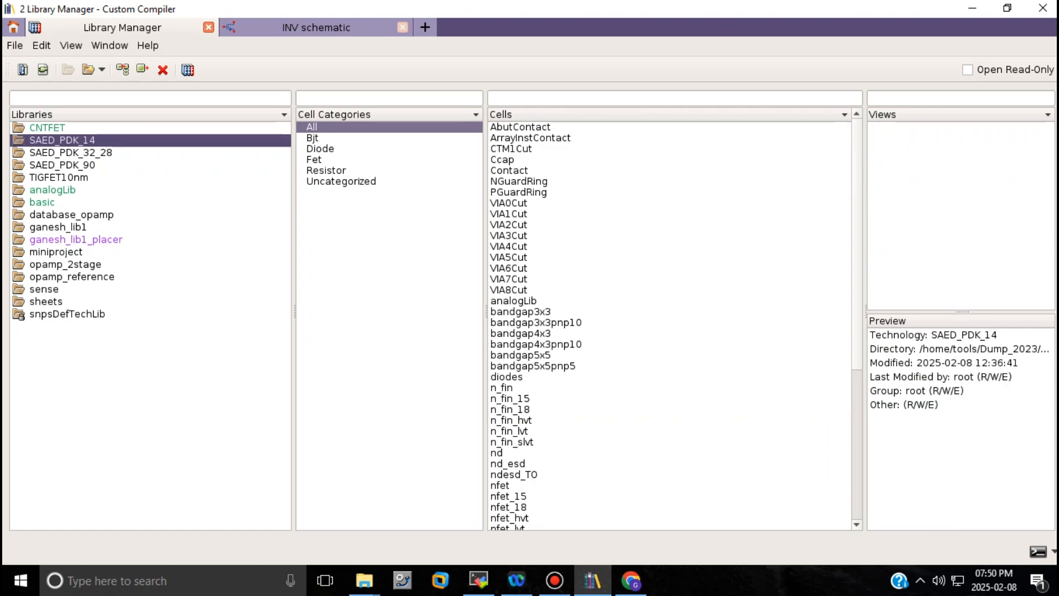
left_click(502, 388)
left_click(510, 398)
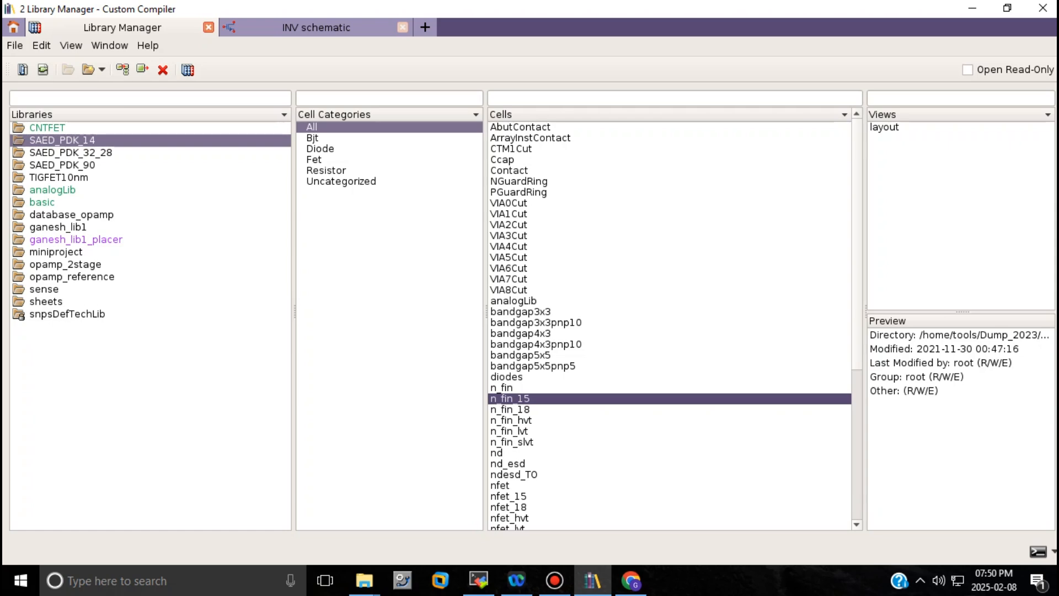
left_click(316, 27)
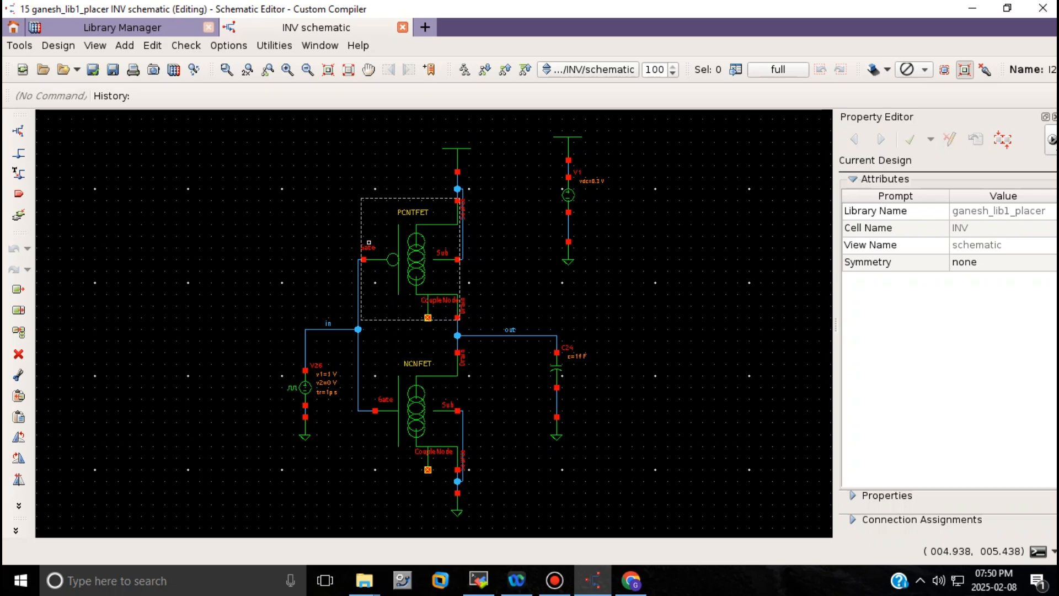
left_click(133, 27)
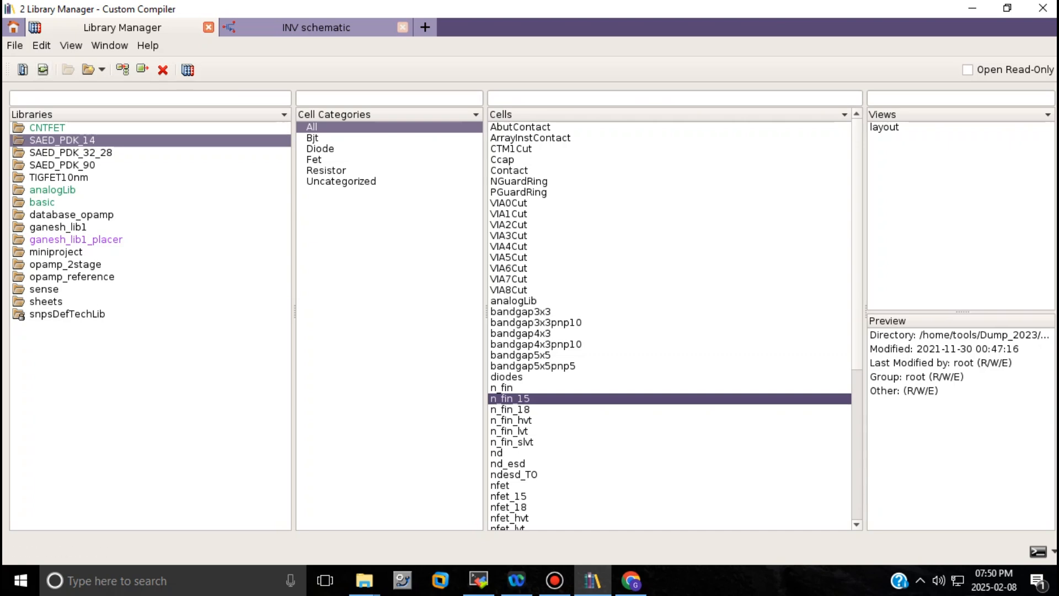
left_click(302, 27)
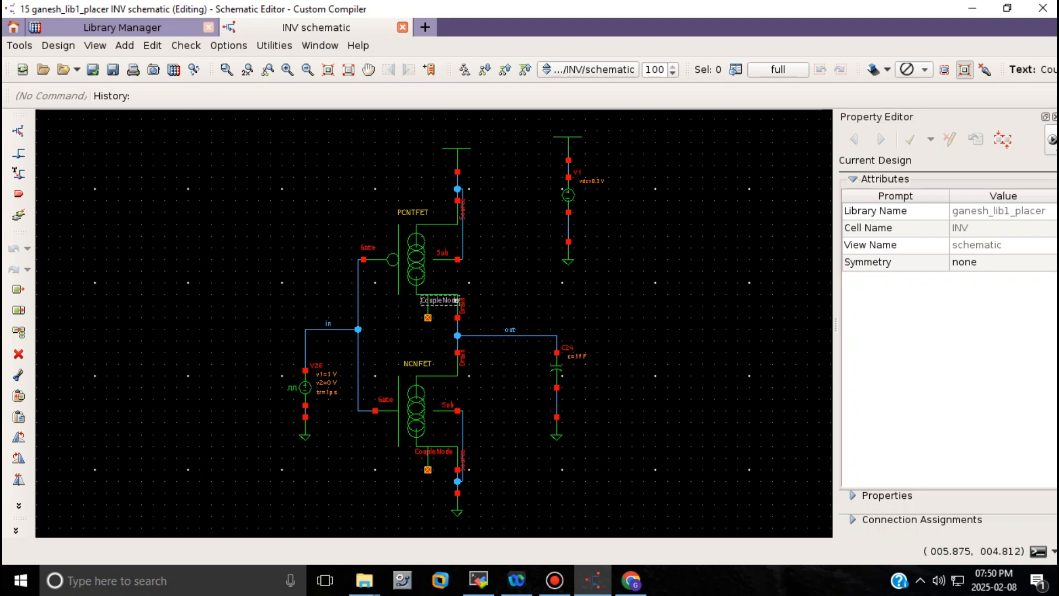
left_click(123, 28)
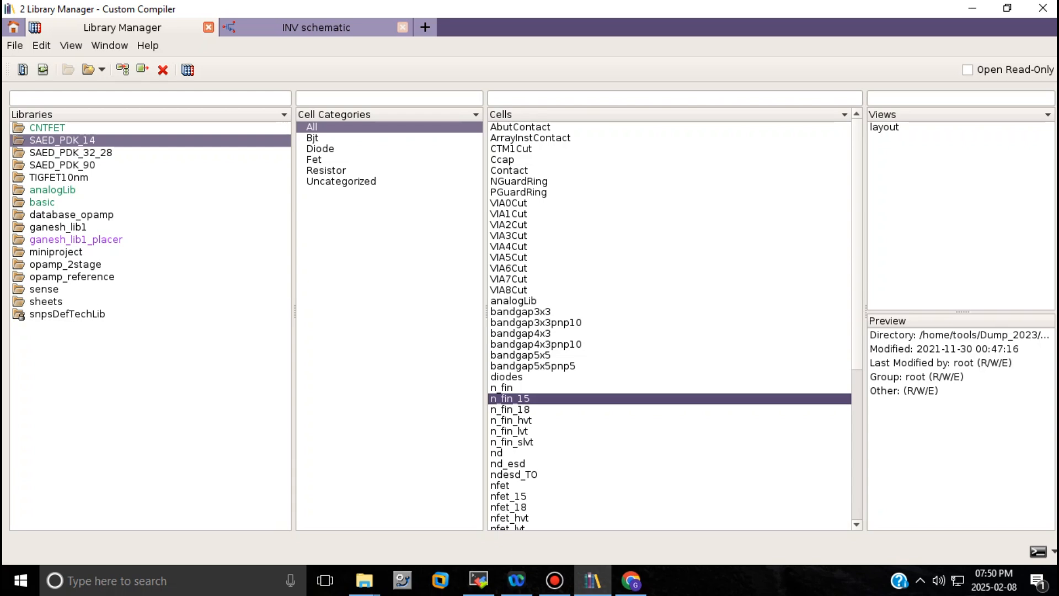
Switch to Chrome, review the Model Files page, and locate the downloaded 45 nm CMOS p045 folder in Downloads, checking its contents
left_click(631, 580)
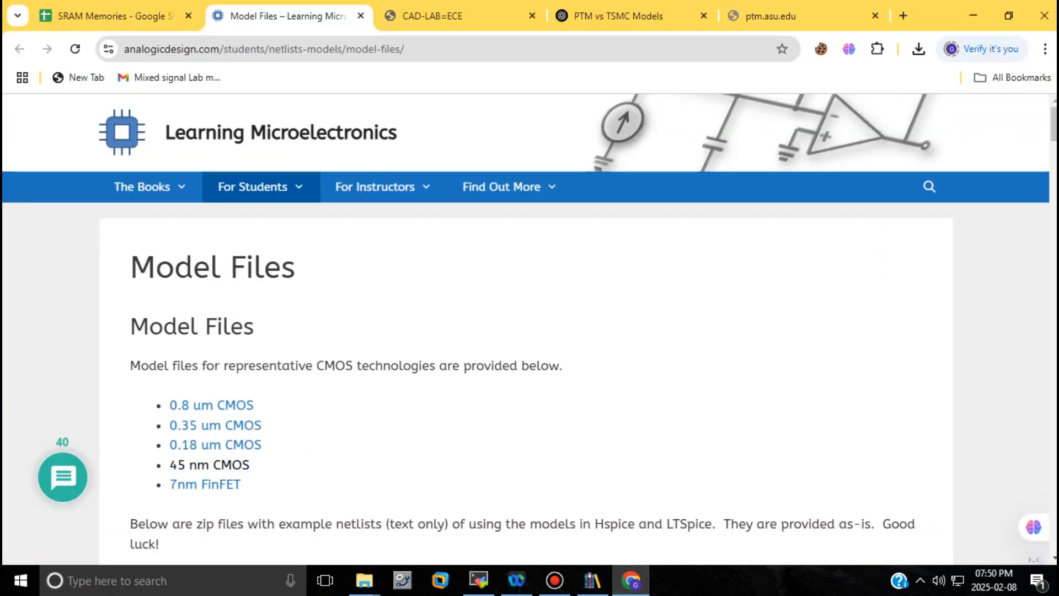
mouse_move(261, 187)
mouse_move(279, 325)
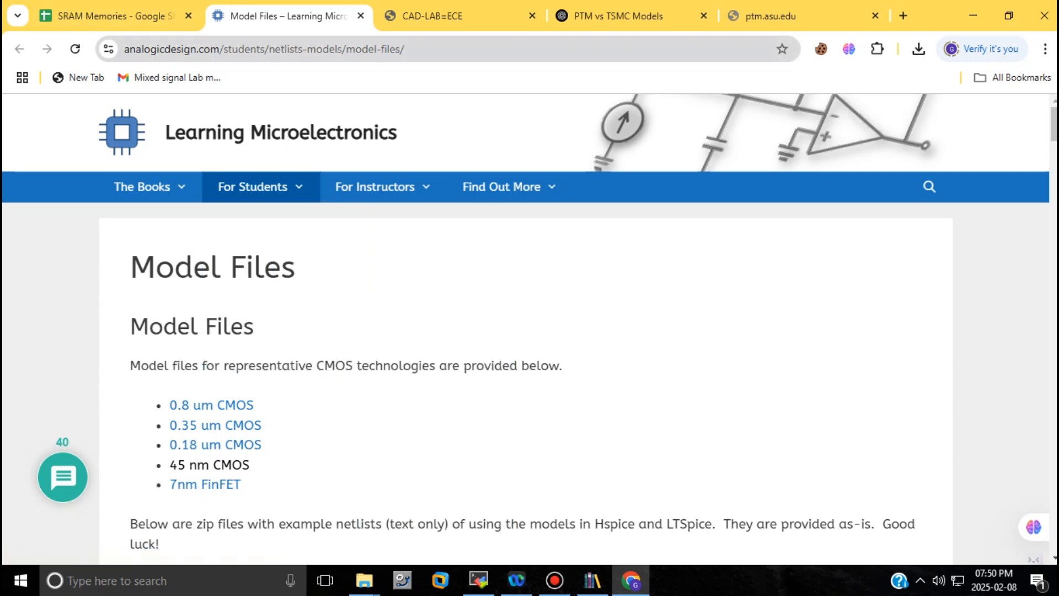
scroll(210, 303, "down", 6)
scroll(209, 303, "up", 4)
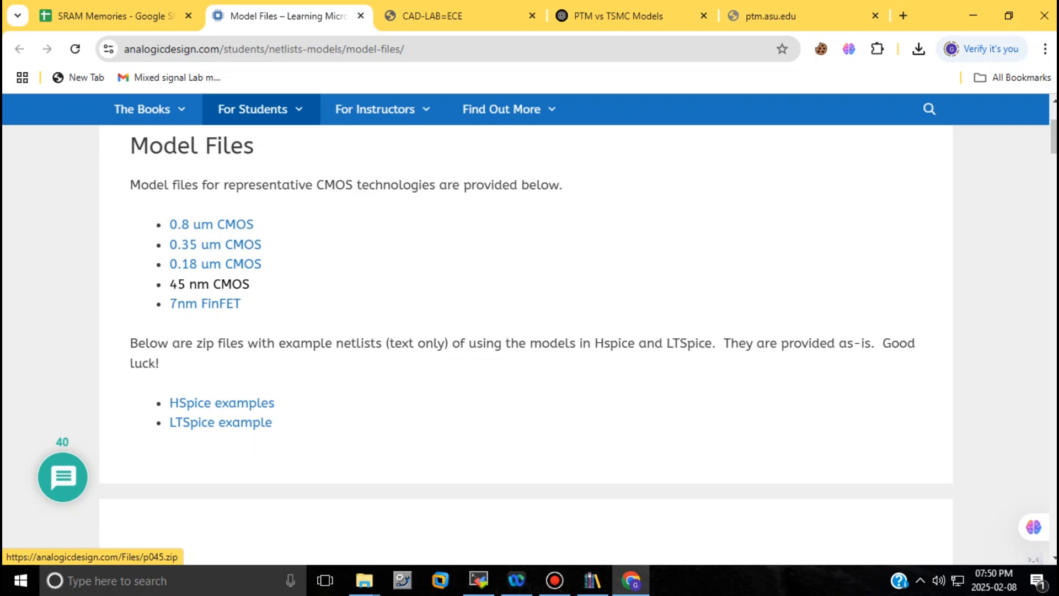
left_click(918, 49)
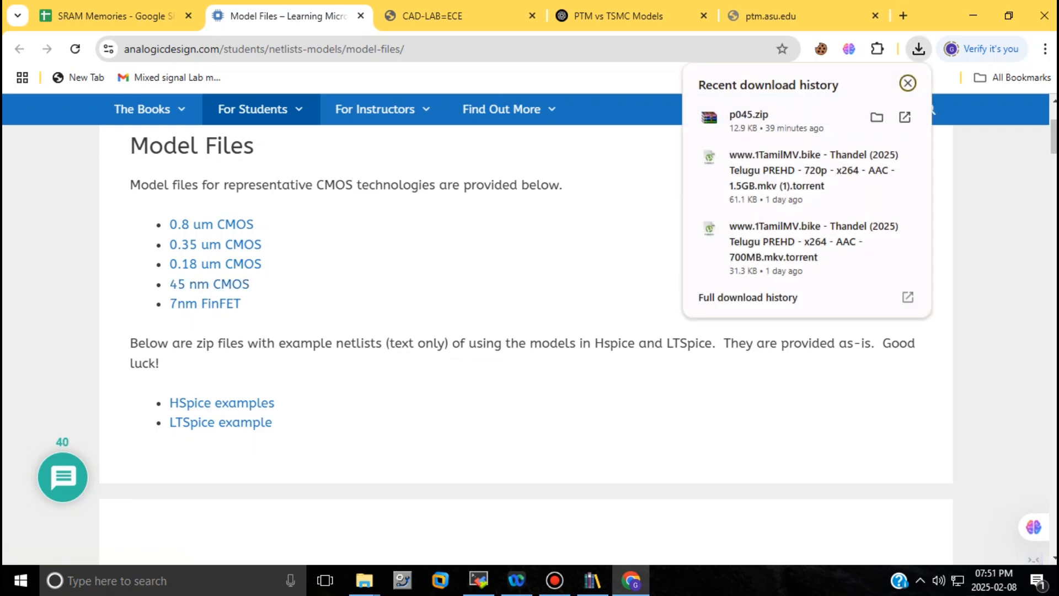
left_click(876, 117)
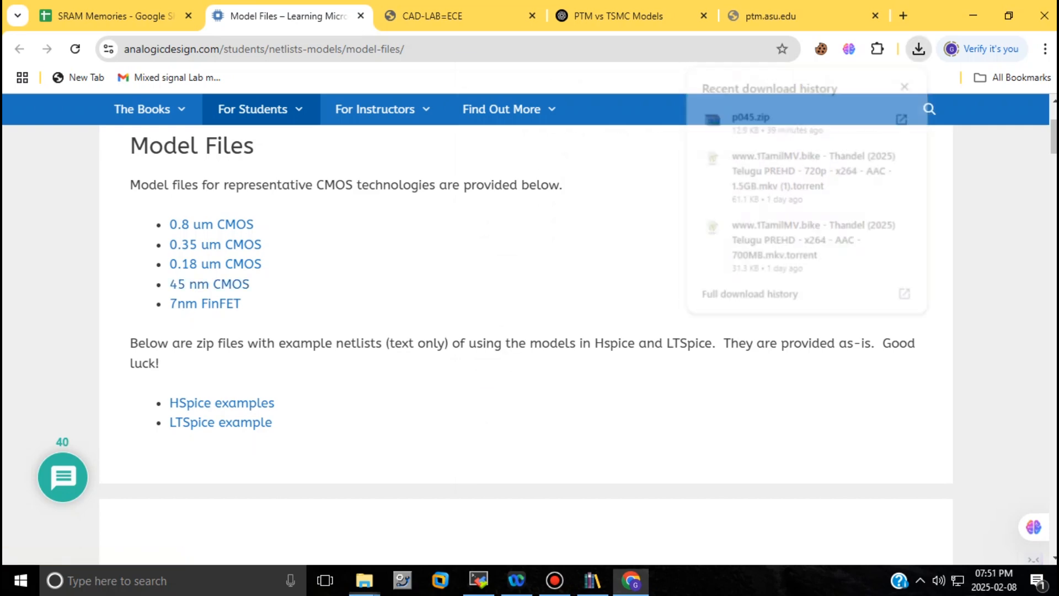
double_click(612, 199)
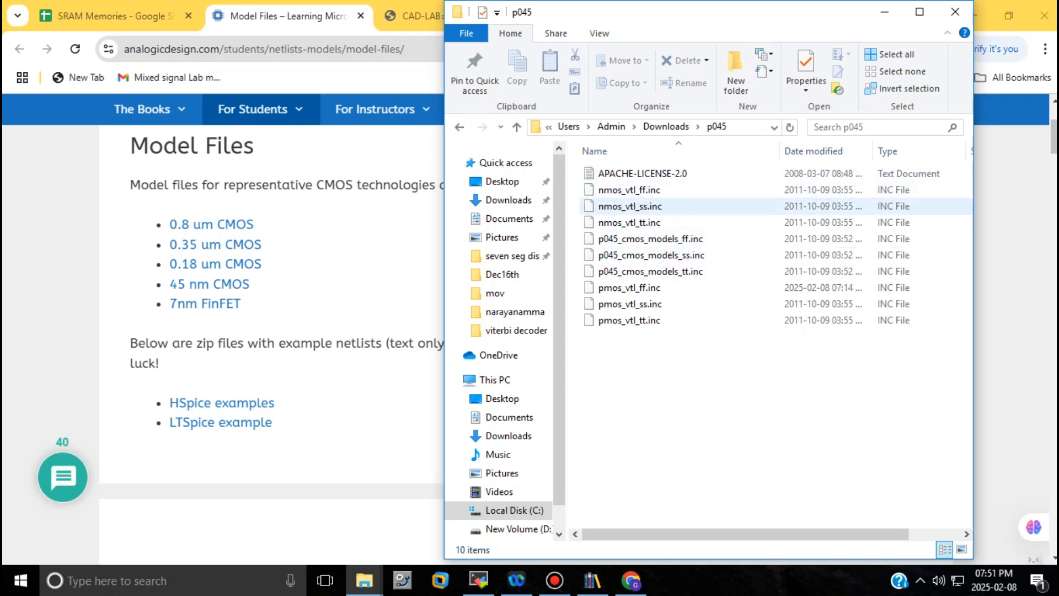
left_click(666, 127)
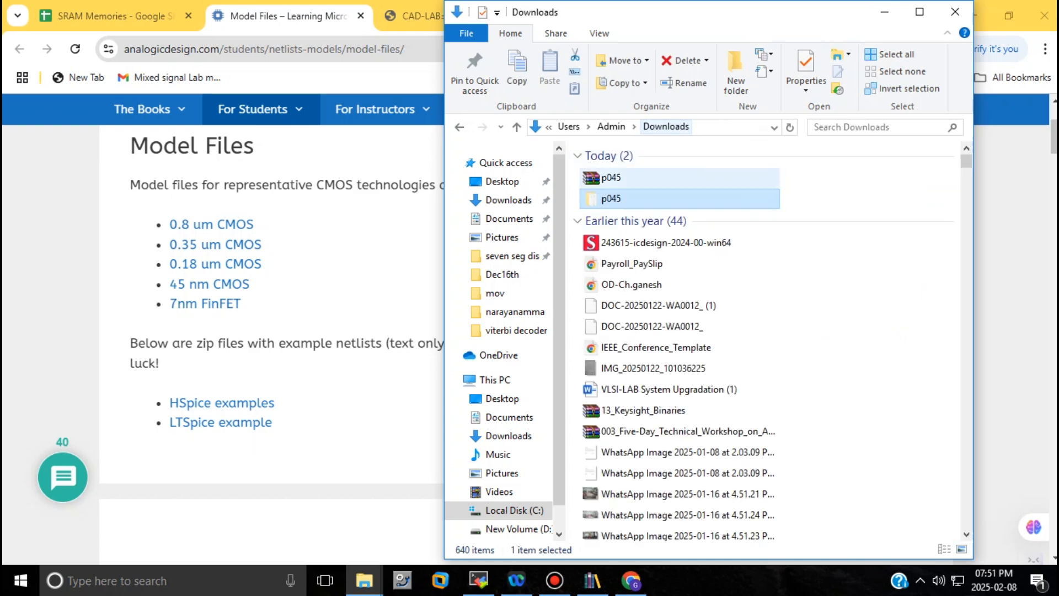
Switch to MobaXterm and create a directory named model_file inside /home/tools/Dump_2023/libraries/
key("alt+Tab")
key("alt+Tab")
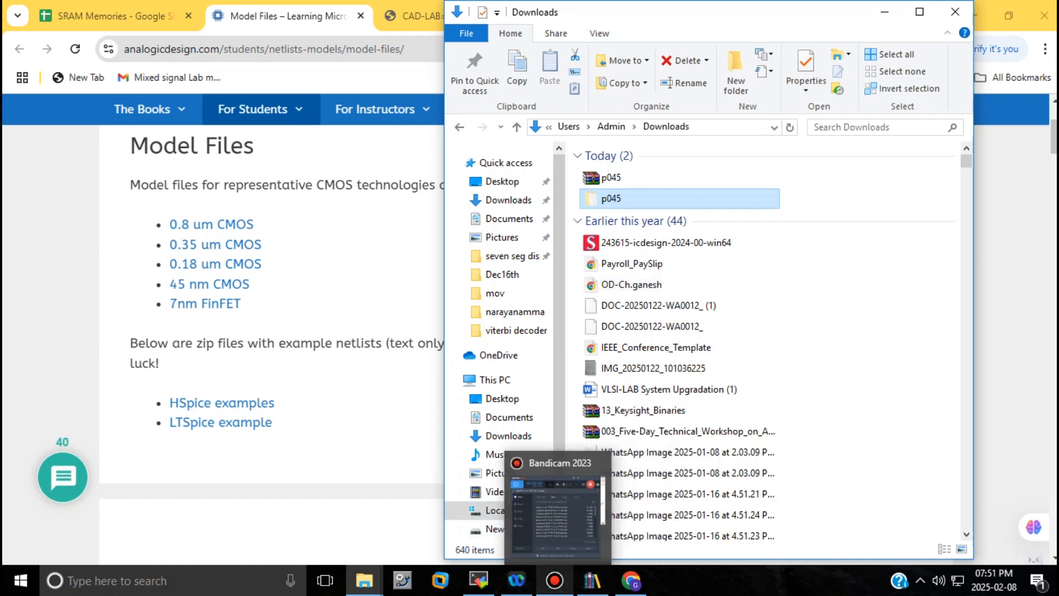
left_click(478, 581)
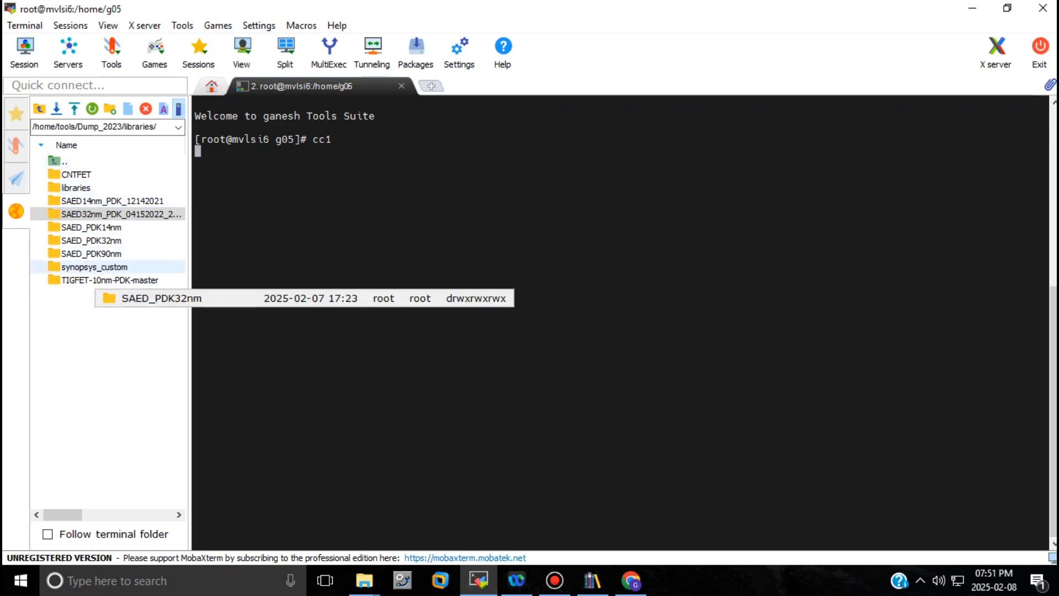
left_click(364, 581)
left_click(364, 581)
left_click(110, 108)
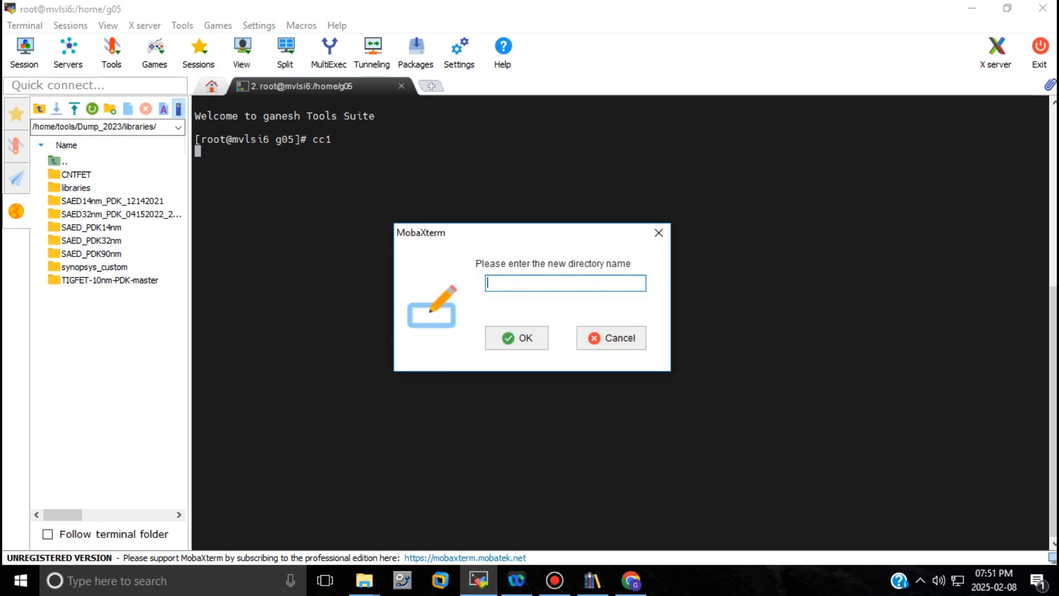
type("model_file")
key("Return")
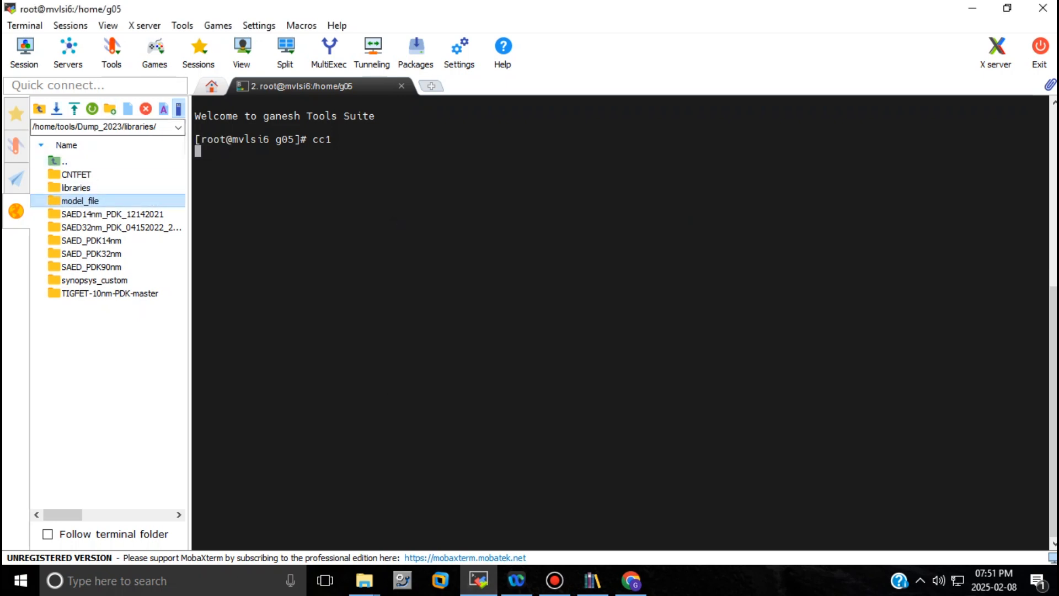
Upload the extracted p045 folder from the local Downloads into the remote model_file directory
double_click(79, 201)
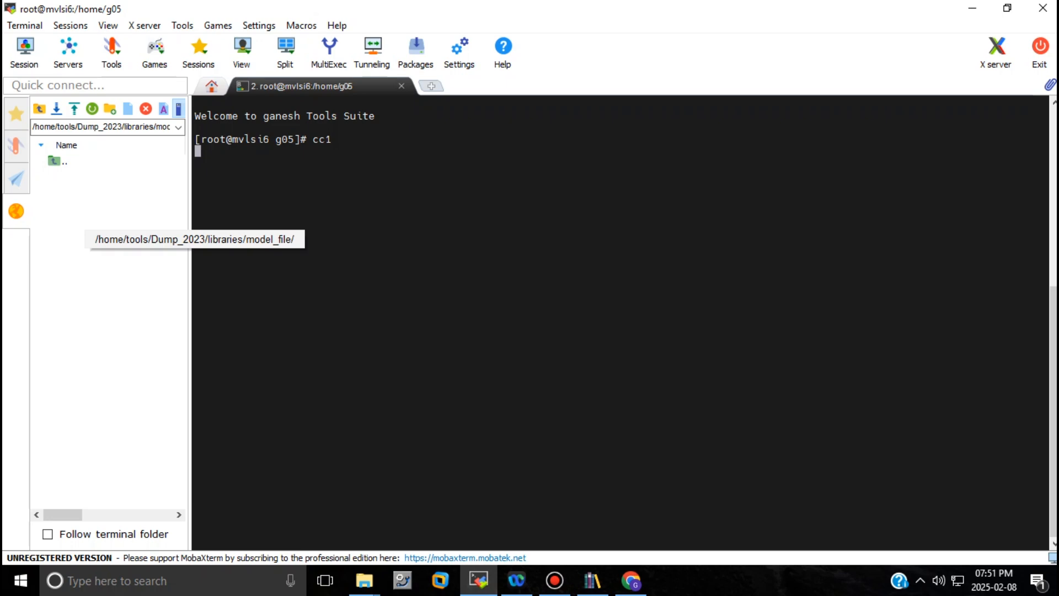
key("alt+Tab")
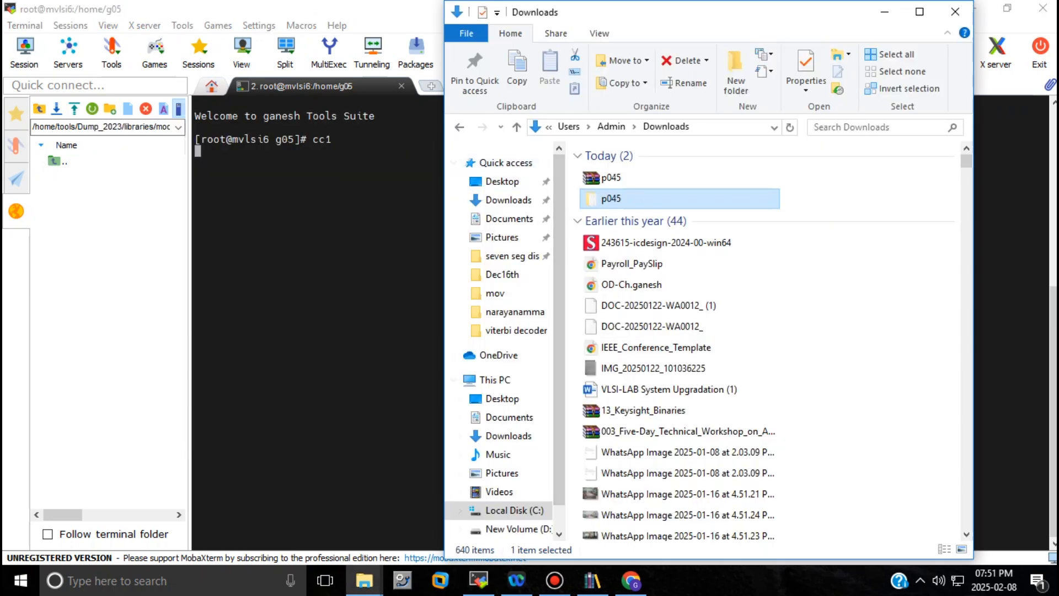
left_click_drag(607, 198, 138, 231)
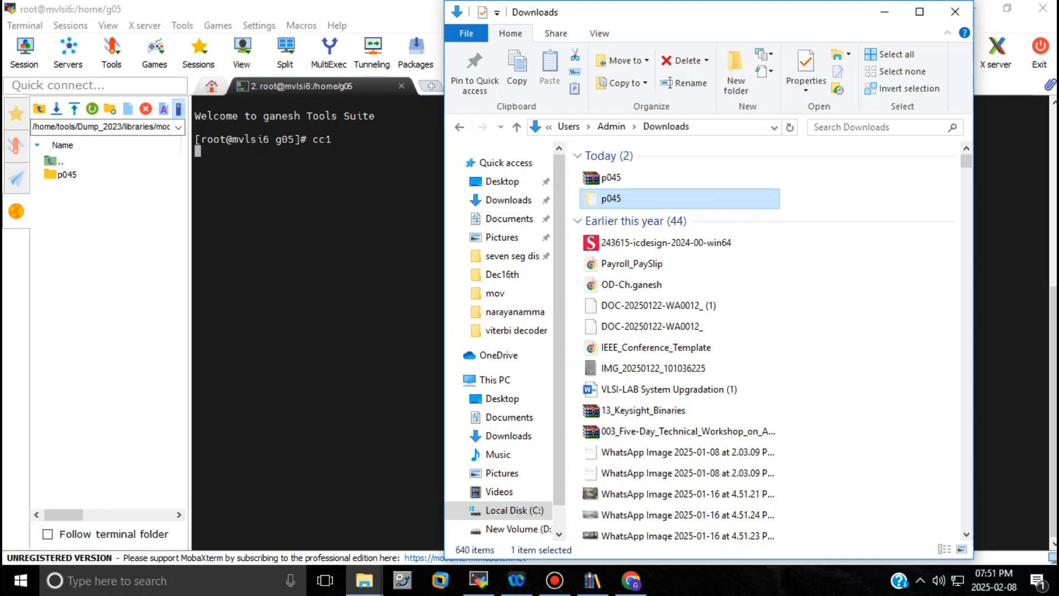
In the uploaded p045 folder, rename the model in nmos_vtl_ff.inc to NMOS_FF and save the change to the remote file
double_click(66, 174)
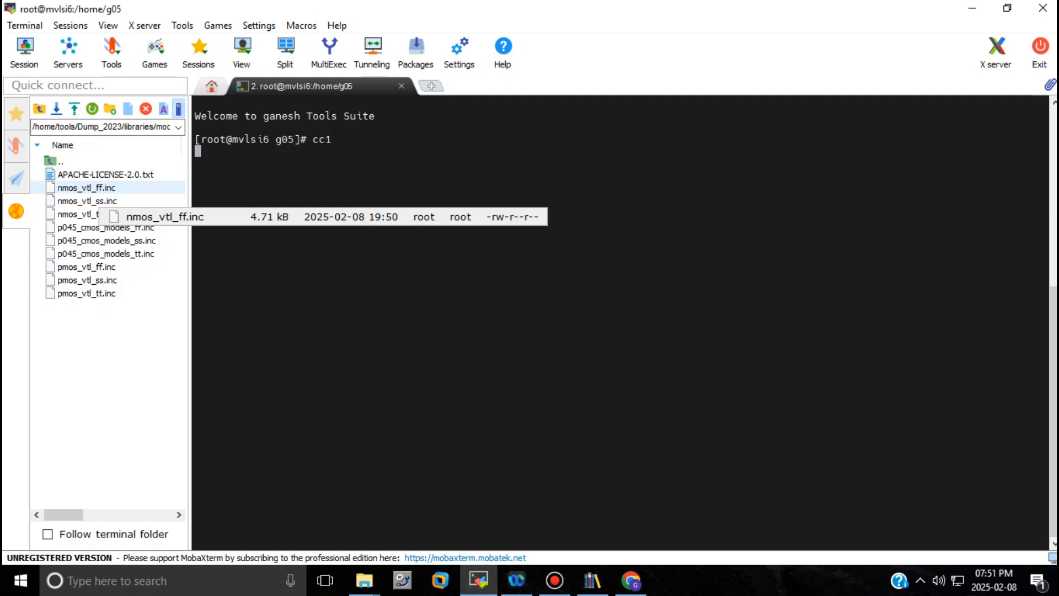
right_click(96, 193)
left_click(173, 225)
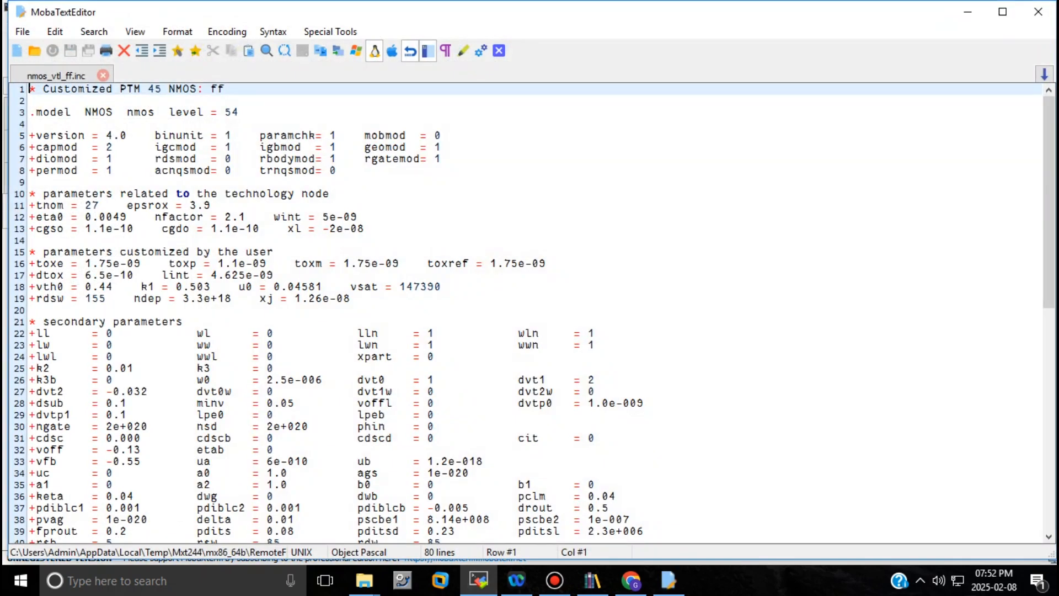
left_click(112, 111)
type("_")
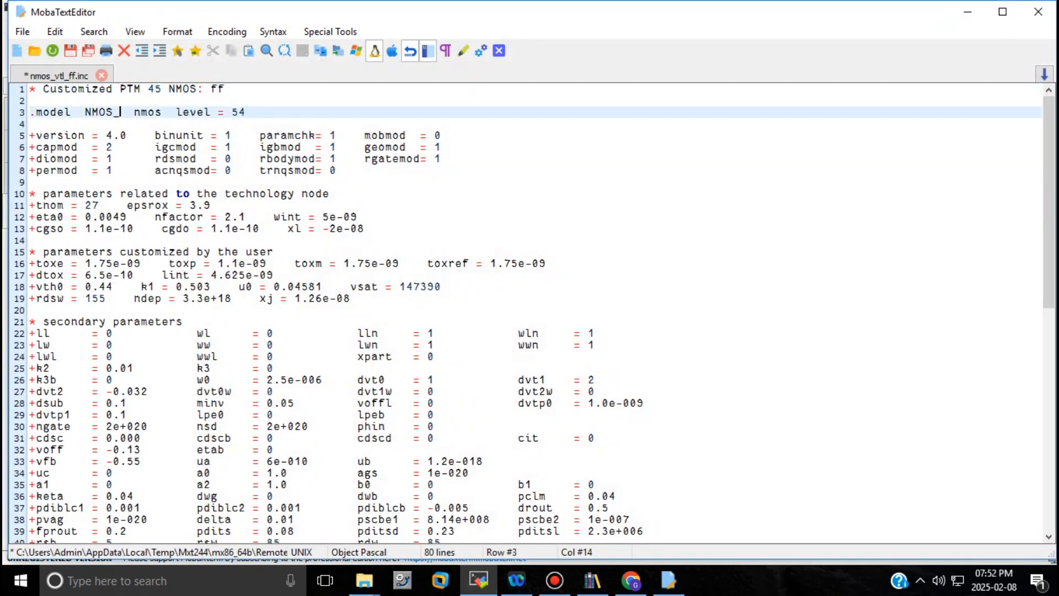
type("FF")
key("ctrl+s")
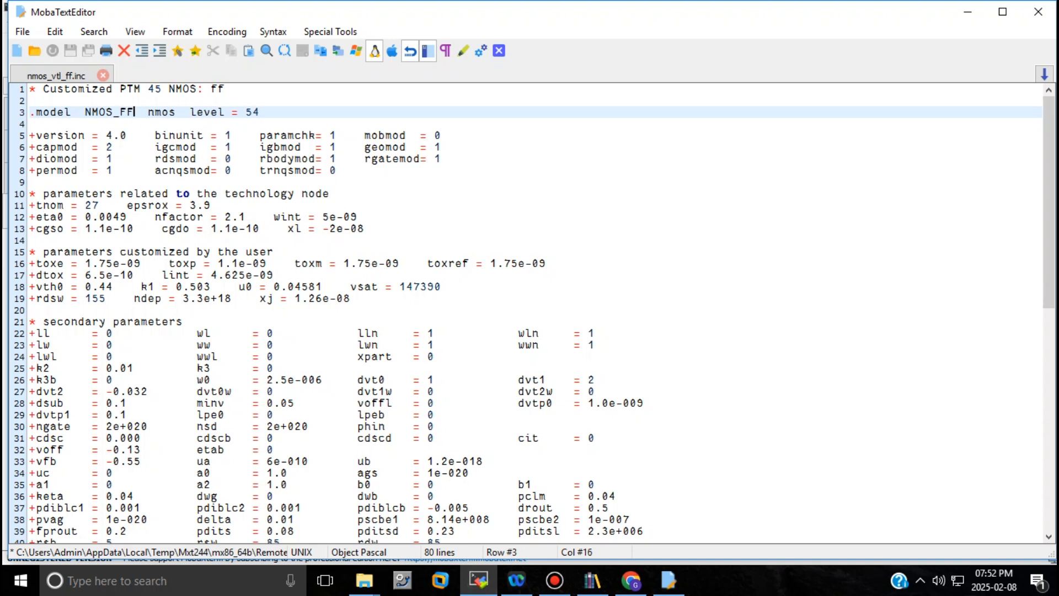
left_click(432, 341)
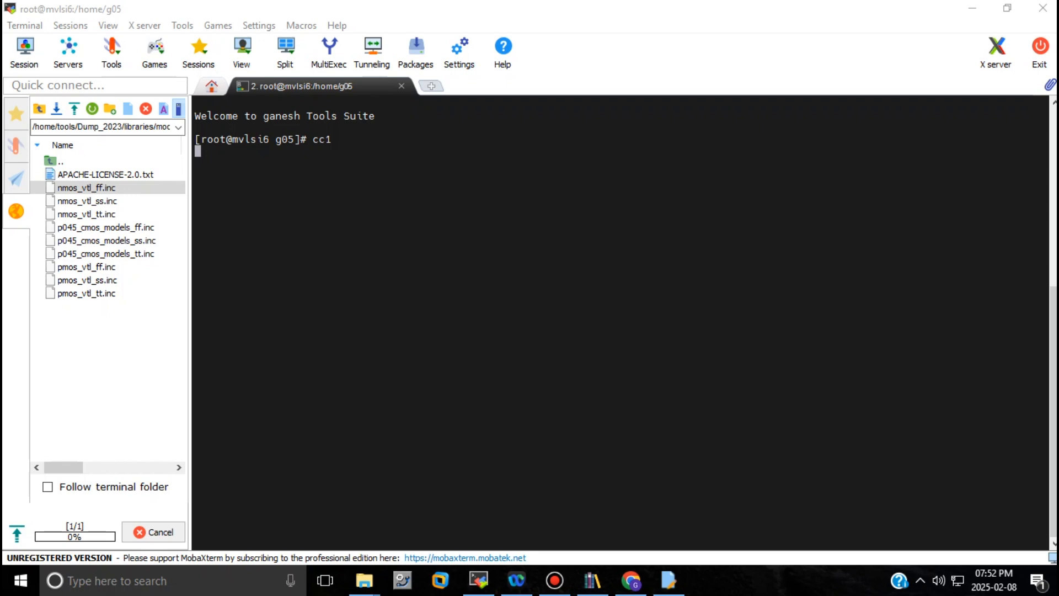
Rename the model in nmos_vtl_ss.inc to NMOS_SS, keeping its declaration on one line, and save the change to the remote file
right_click(124, 205)
left_click(166, 237)
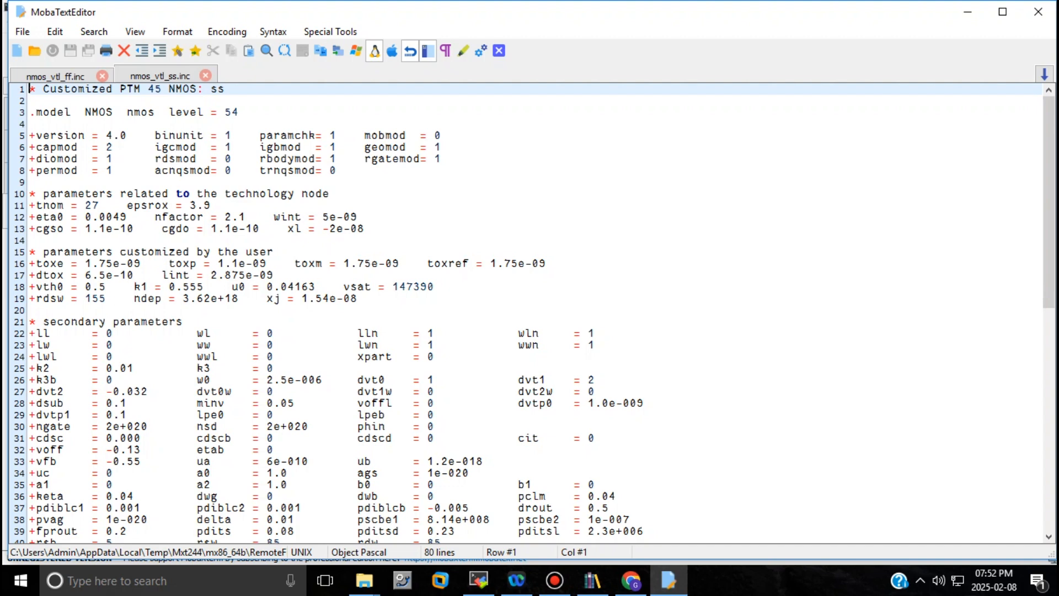
left_click(114, 112)
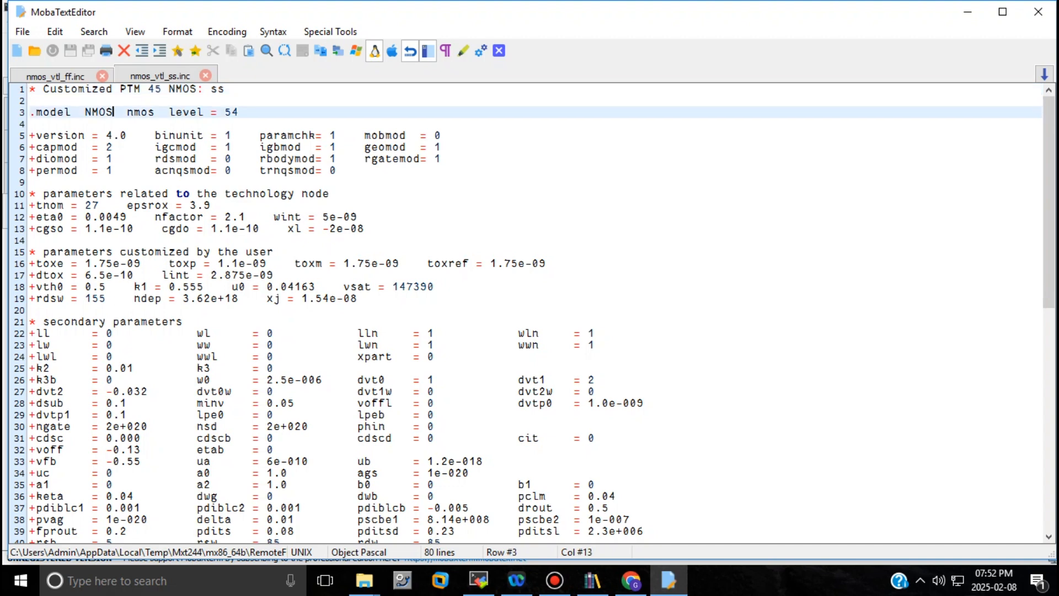
type("_SS")
key("Return")
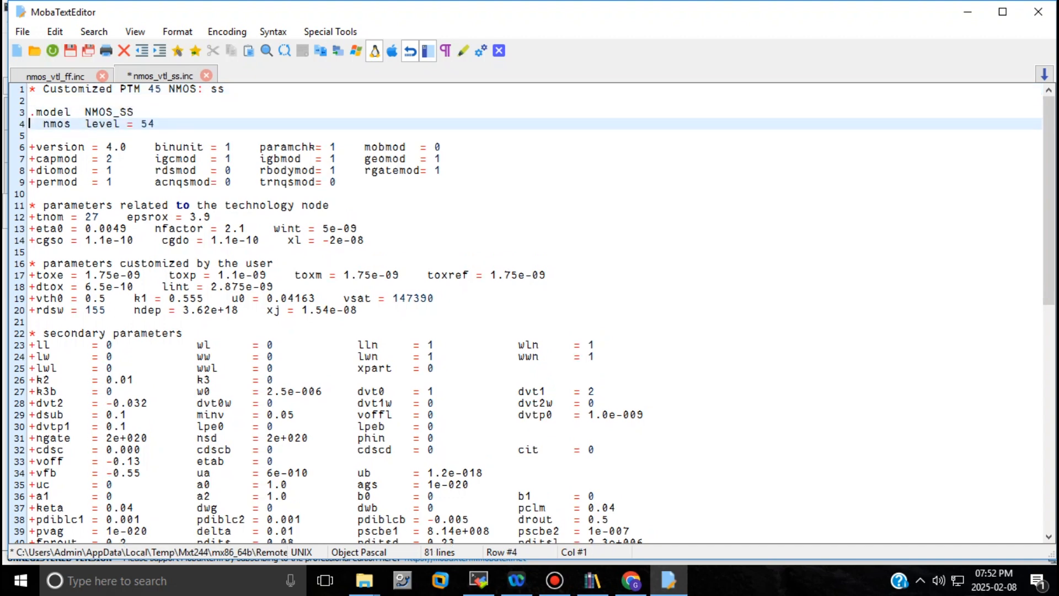
key("BackSpace")
key("ctrl+s")
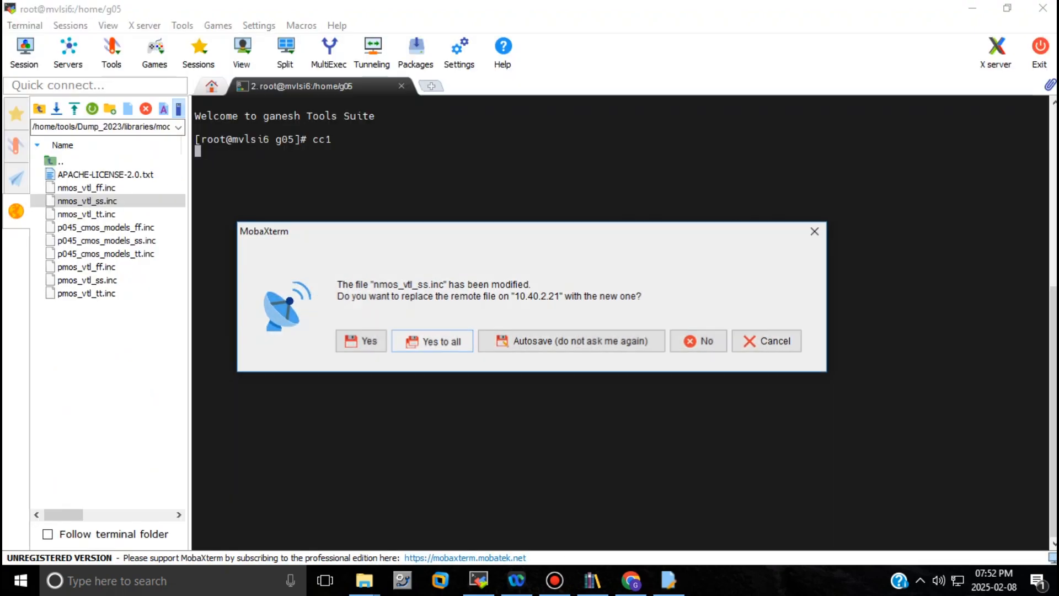
left_click(433, 341)
Rename the model in nmos_vtl_tt.inc to NMOS_TT and save the change to the remote file
right_click(97, 217)
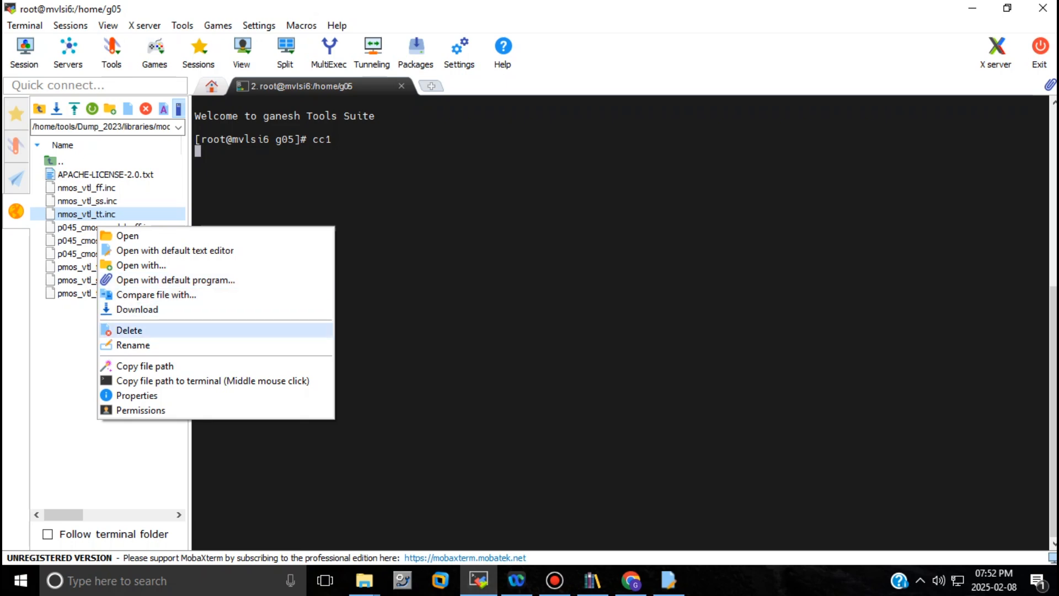
left_click(175, 250)
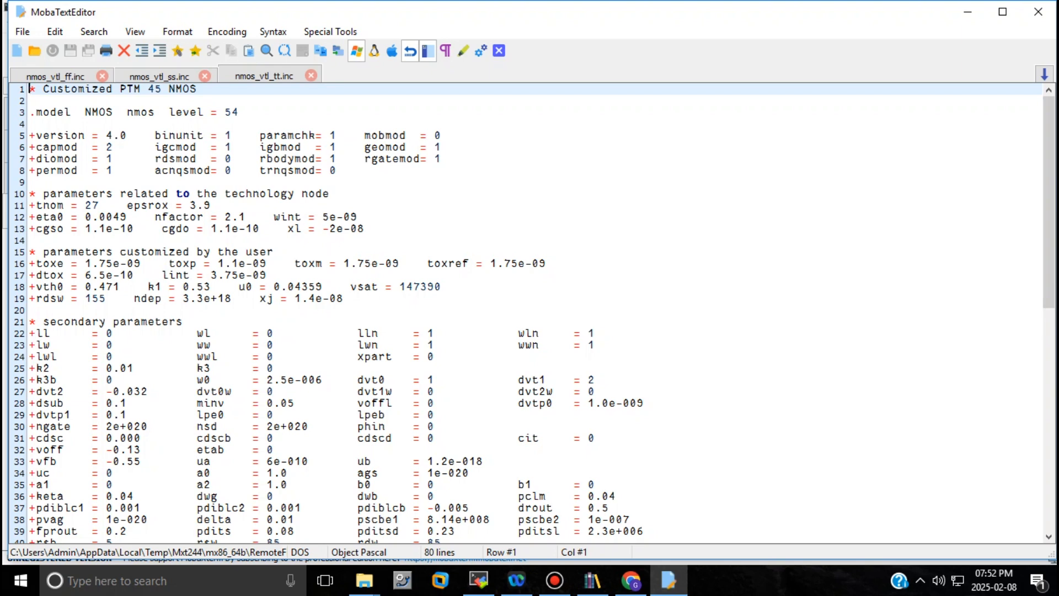
left_click_drag(113, 113, 107, 113)
left_click(121, 113)
left_click(113, 113)
type("_TT")
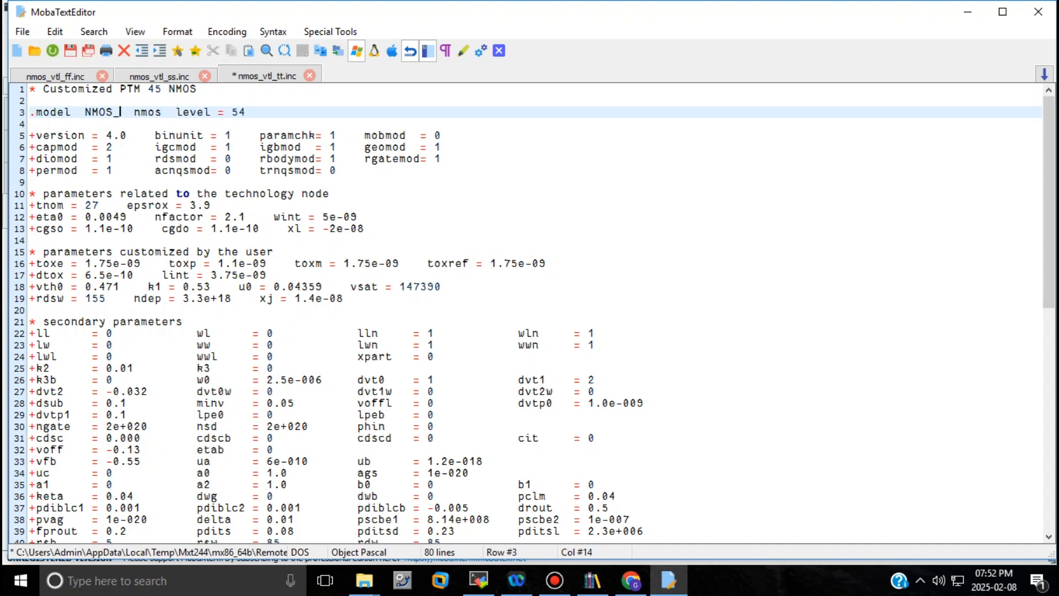
key("ctrl+s")
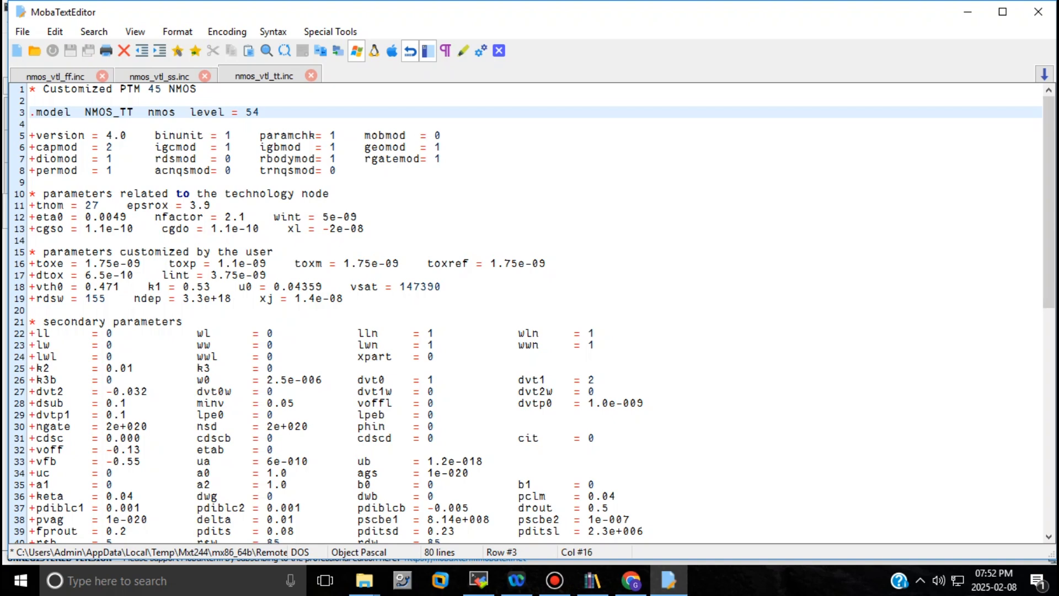
left_click(432, 341)
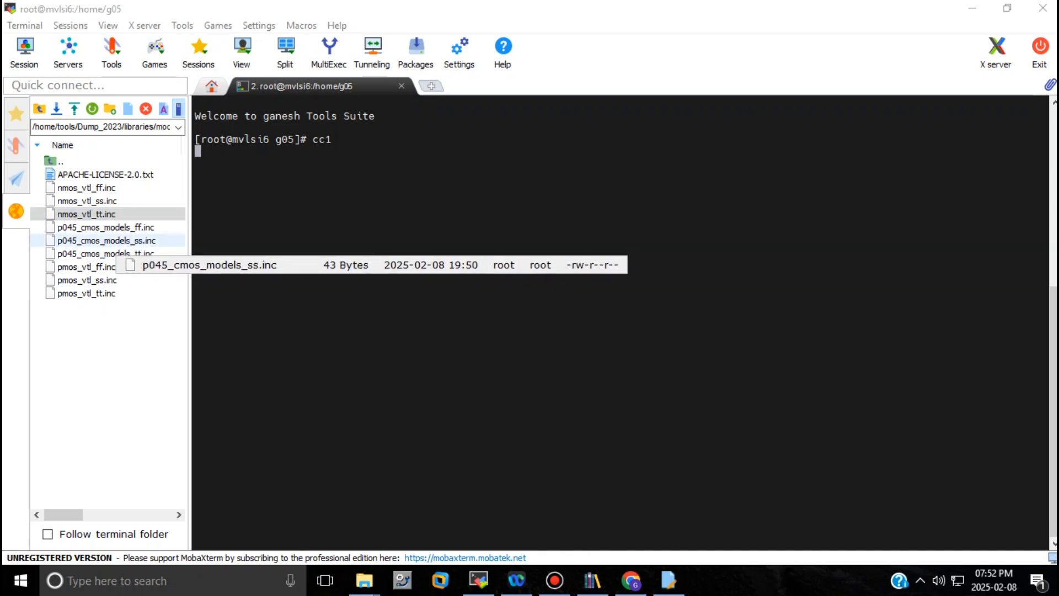
Rename the model in pmos_vtl_ff.inc to PMOS_FF and save the change to the remote file
right_click(97, 272)
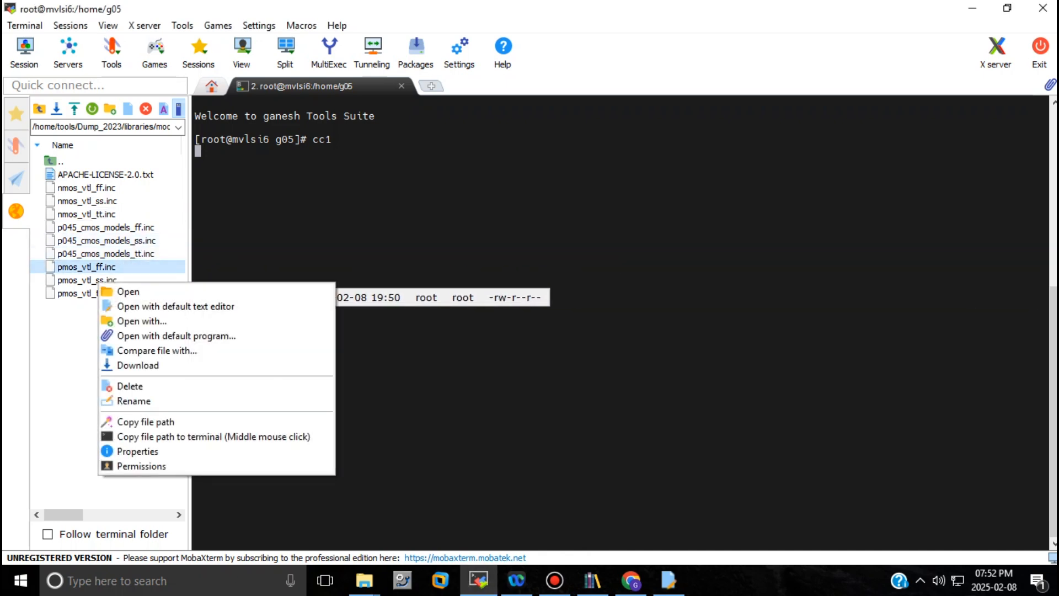
left_click(146, 306)
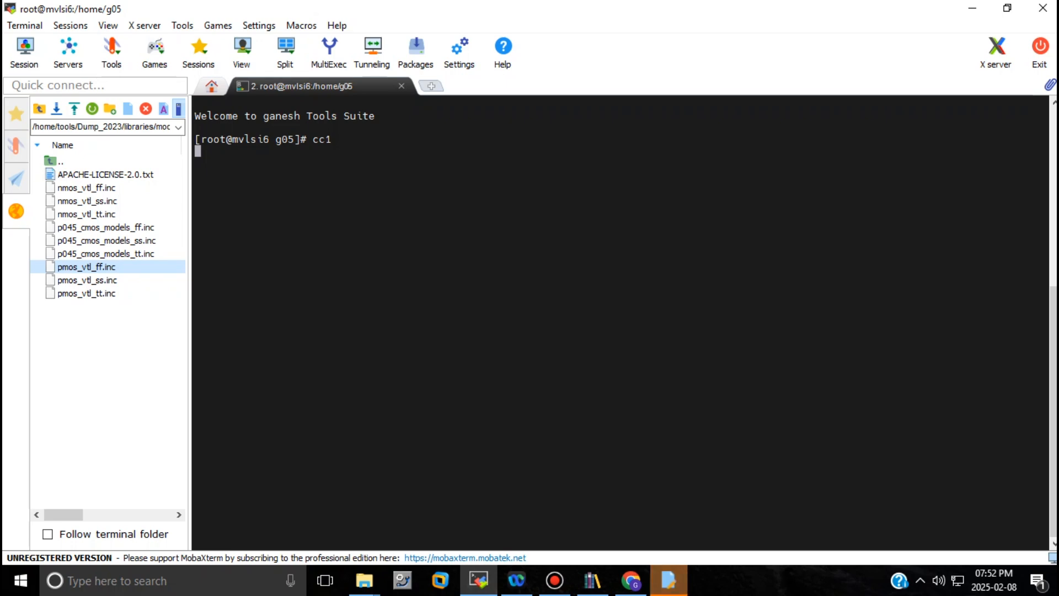
left_click(668, 581)
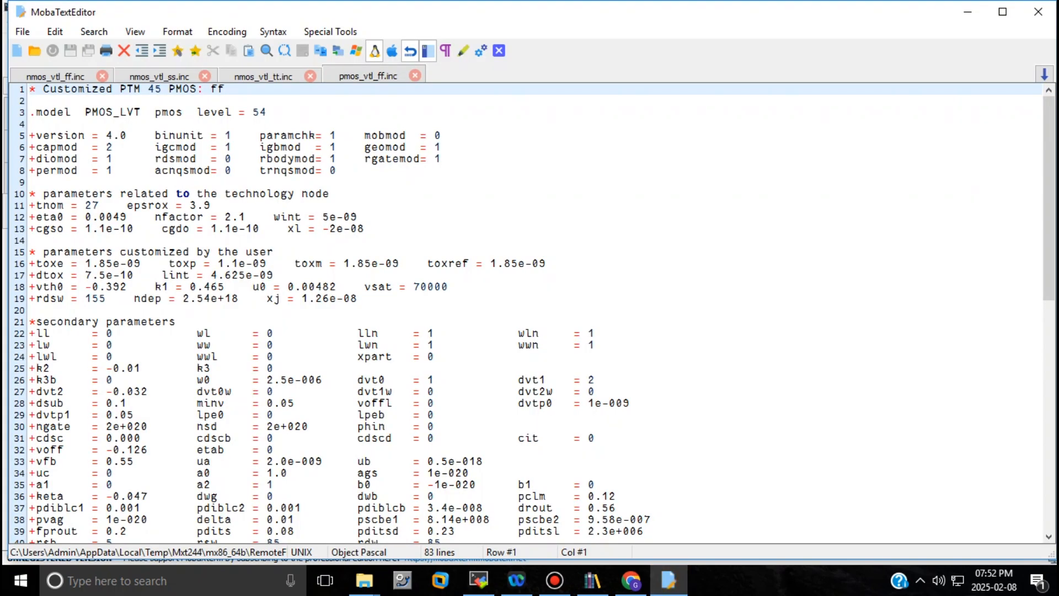
left_click(135, 112)
key("Right")
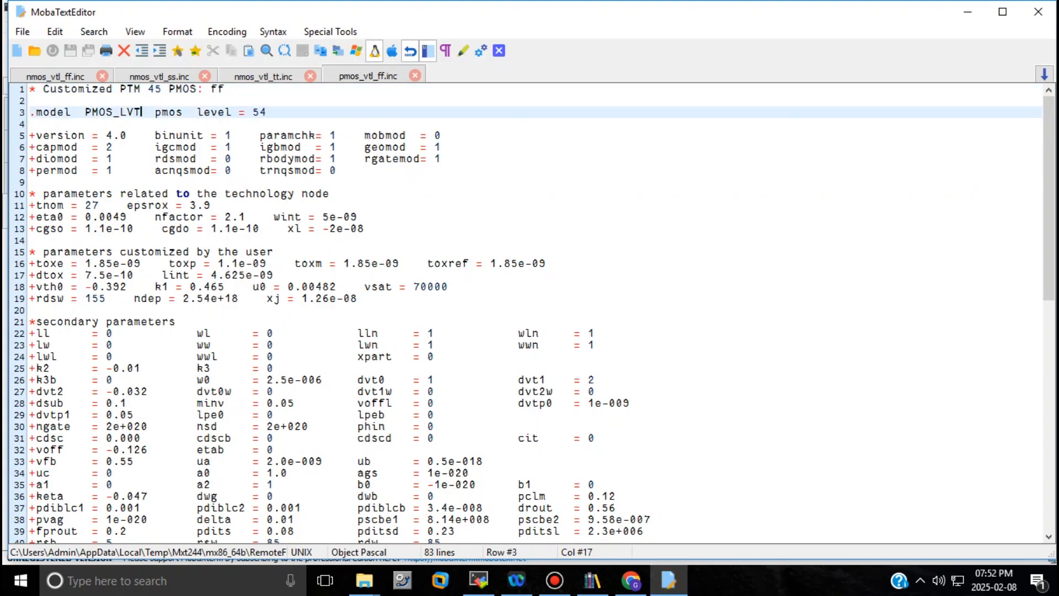
key("BackSpace")
key("BackSpace")
key("BackSpace")
type("FF")
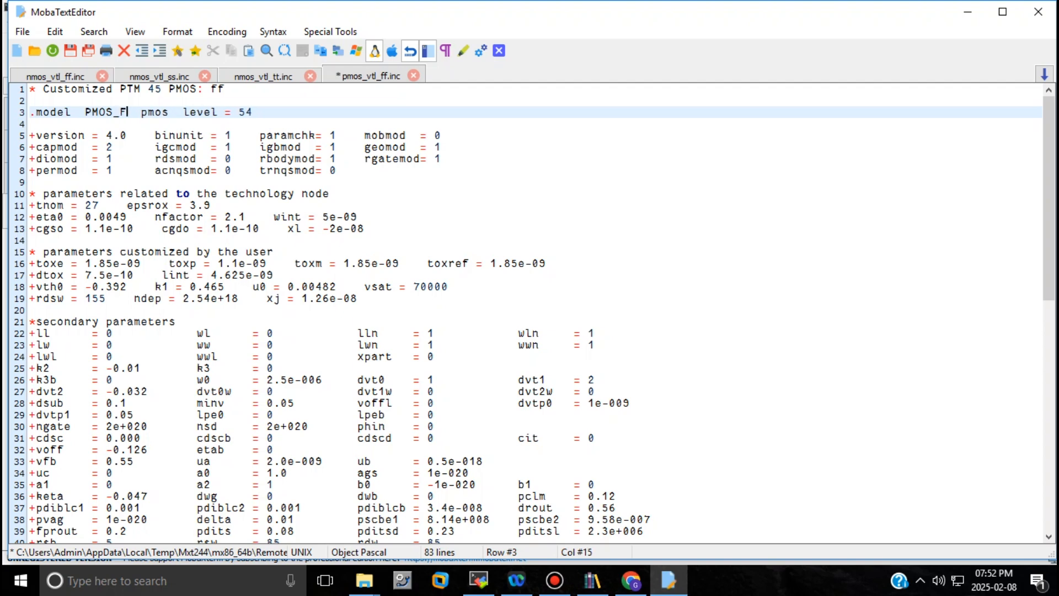
key("ctrl+s")
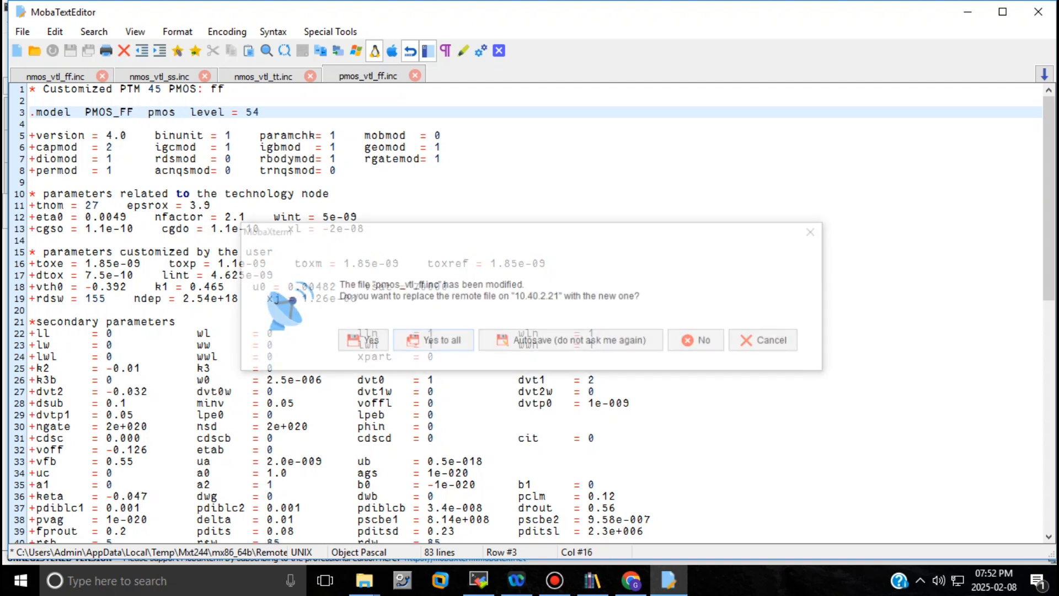
left_click(433, 341)
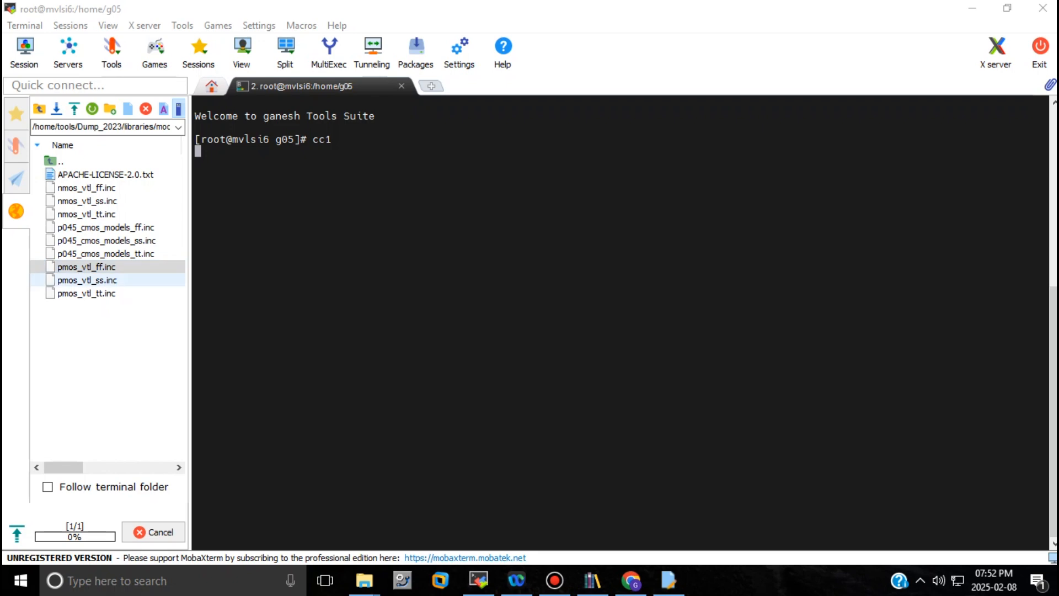
Rename the model in pmos_vtl_ss.inc to PMOS_SS and save the change to the remote file
right_click(101, 282)
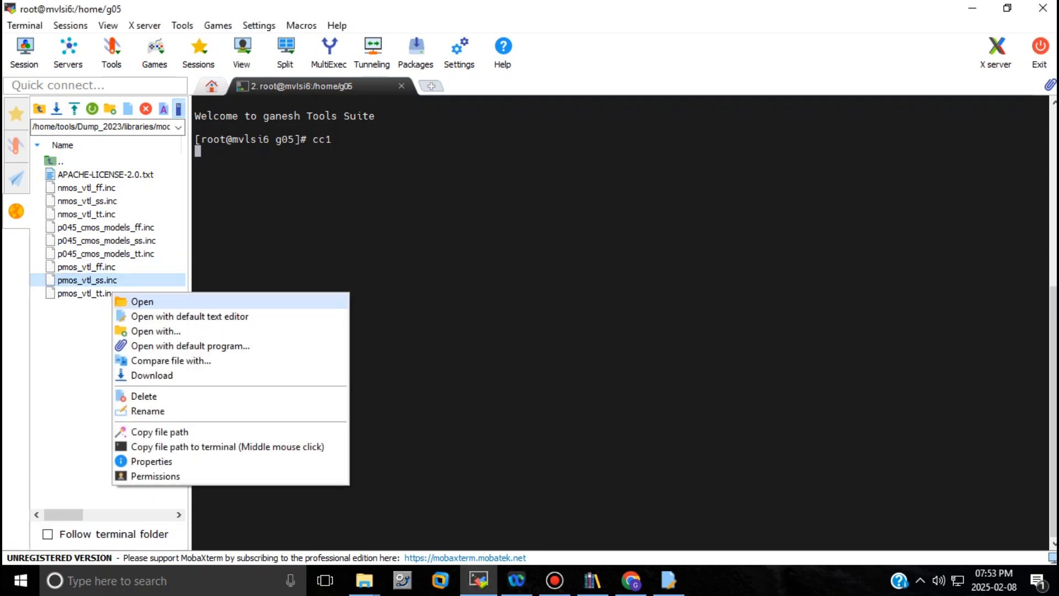
left_click(188, 315)
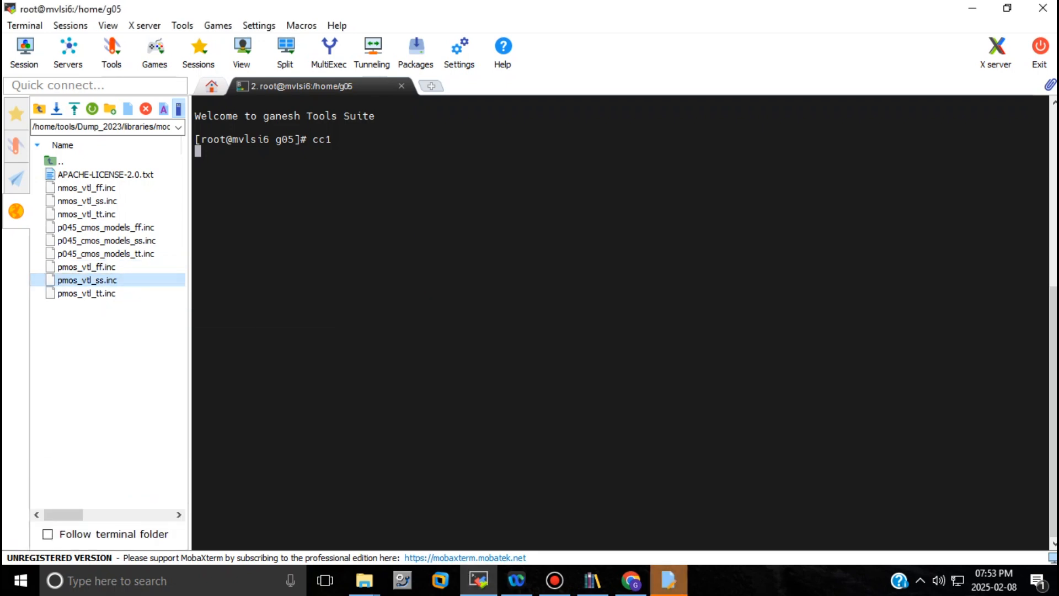
left_click(669, 580)
left_click(107, 112)
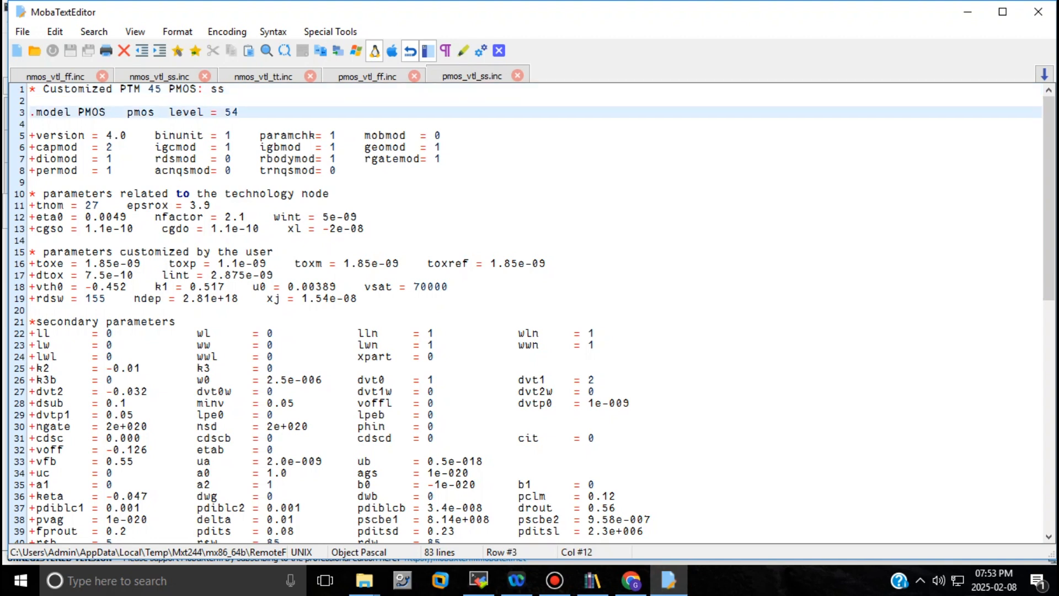
type("_SS")
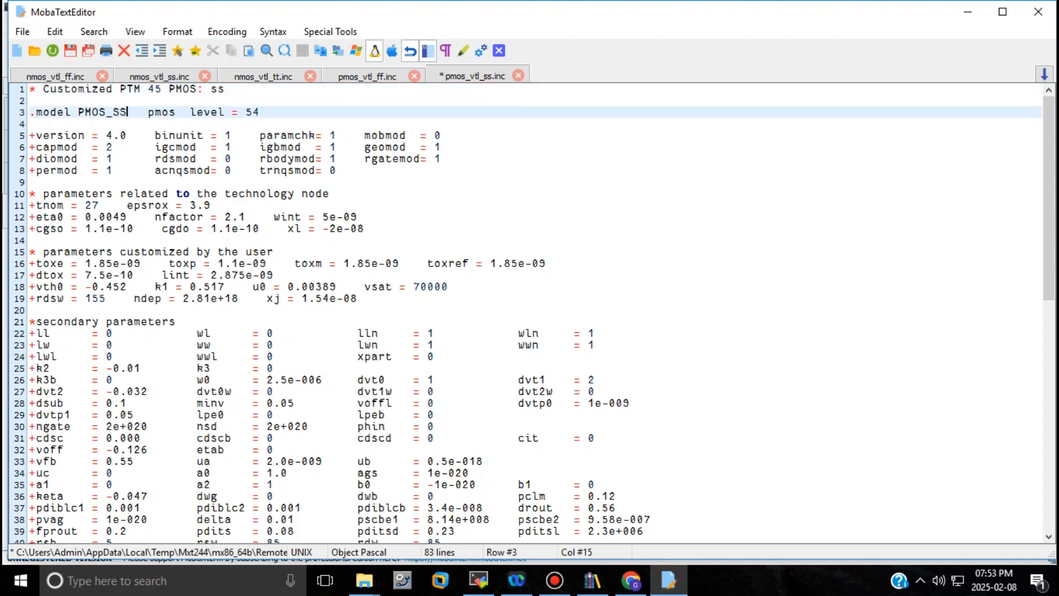
key("ctrl+s")
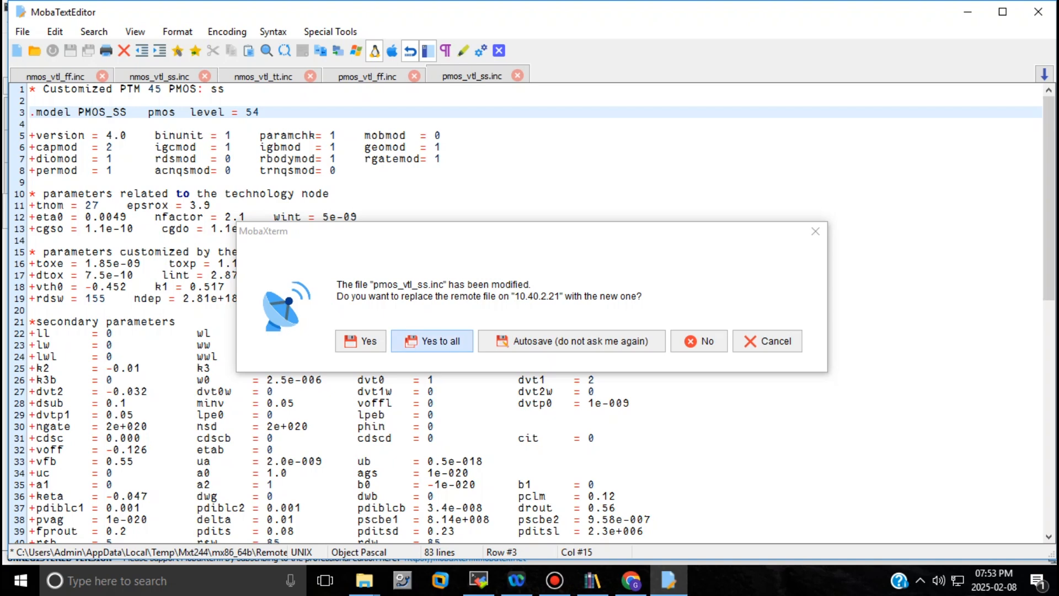
left_click(435, 341)
Rename the model in pmos_vtl_tt.inc to PMOS_TT and save the change to the remote file
right_click(110, 294)
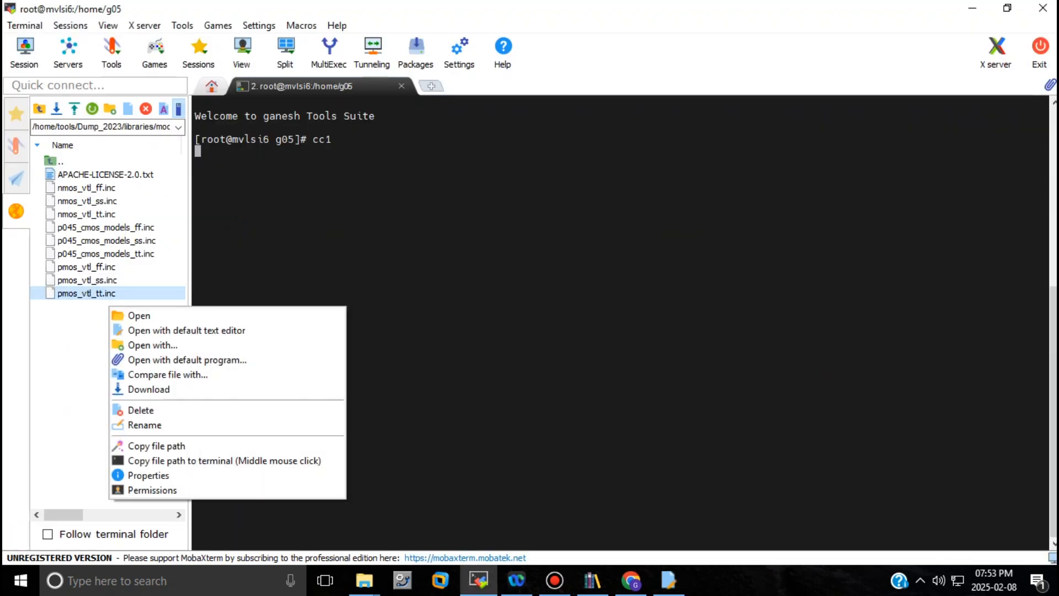
left_click(165, 328)
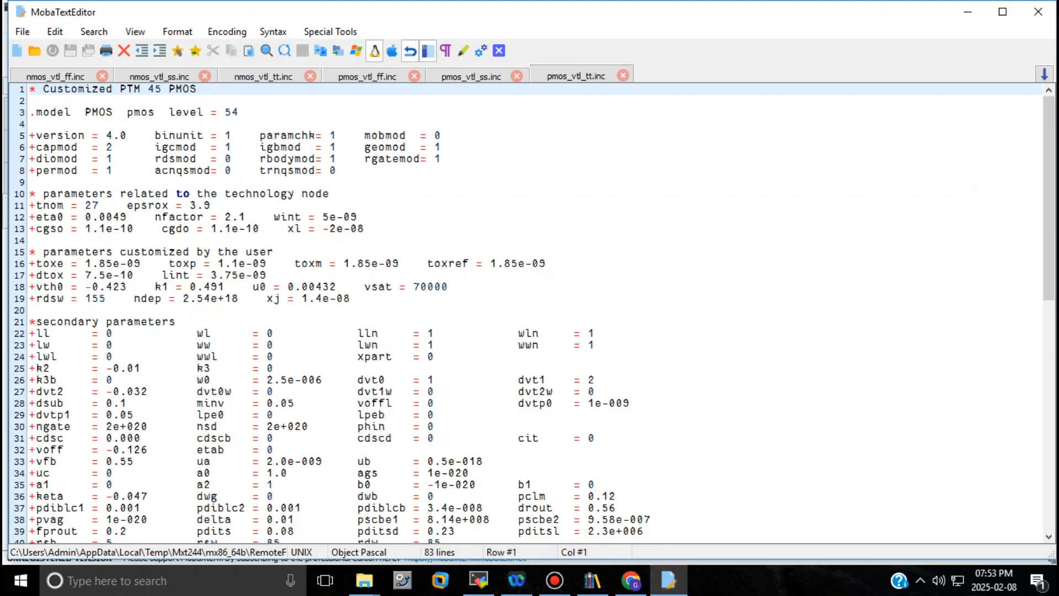
left_click(113, 112)
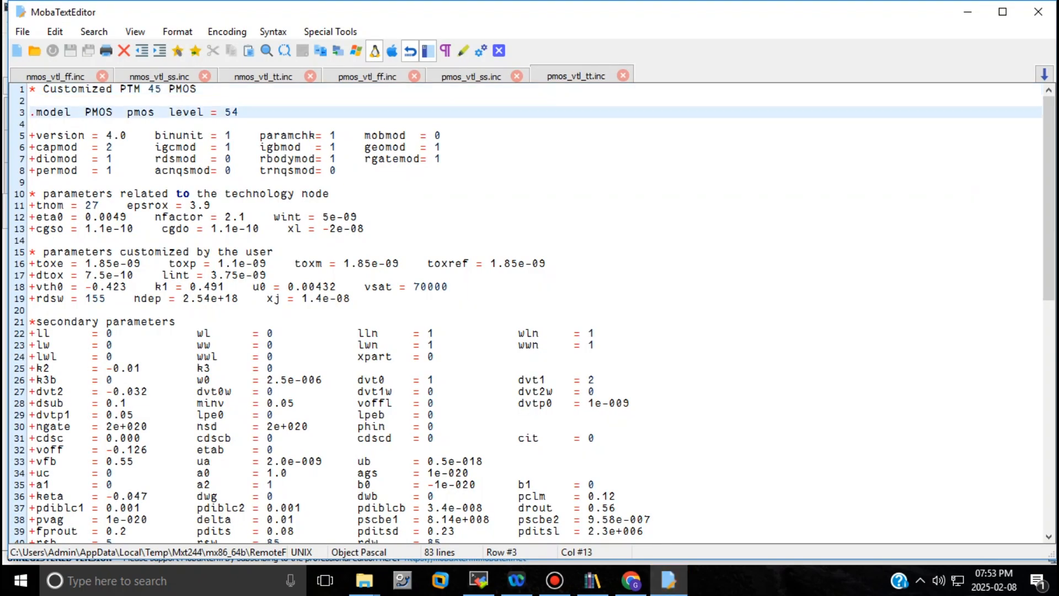
type("_TT")
key("ctrl+s")
left_click(433, 340)
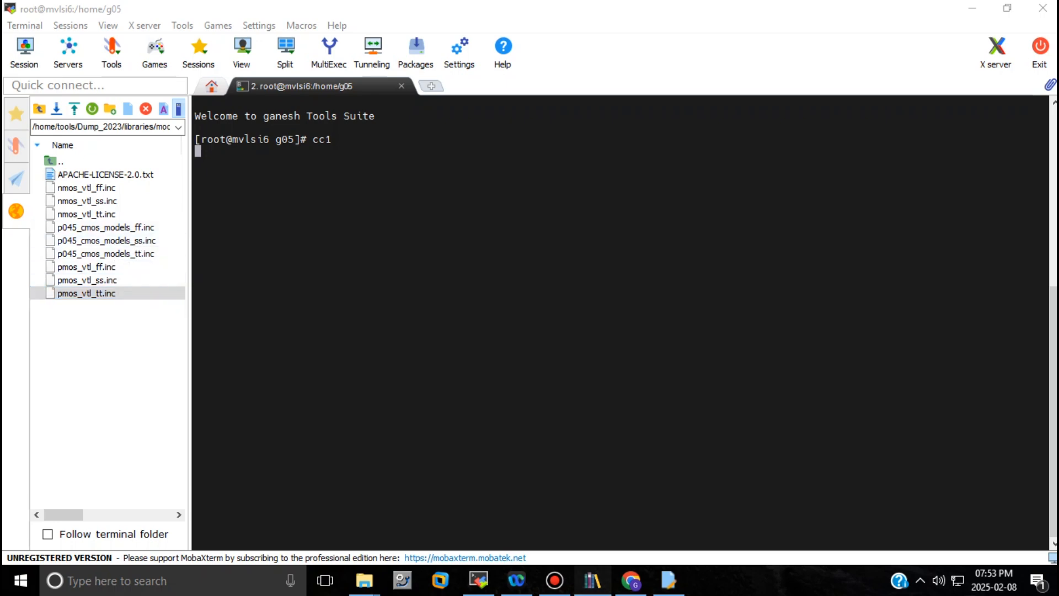
Switch to Custom Compiler and create a schematic view for a new cell named cmos_inv_you in the ganesh_lib1_placer library
left_click(592, 580)
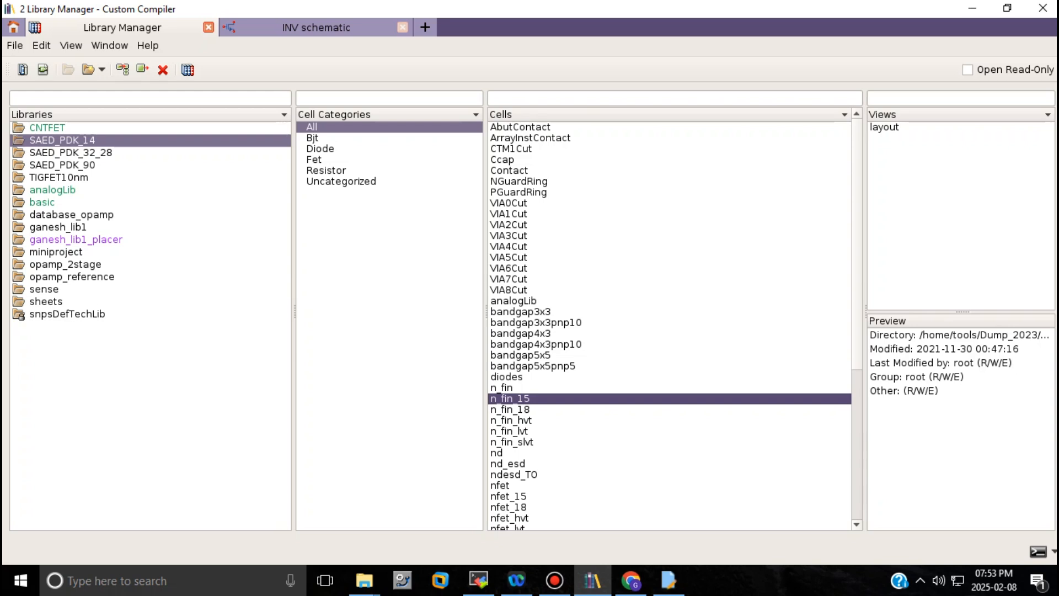
left_click(58, 227)
left_click(76, 239)
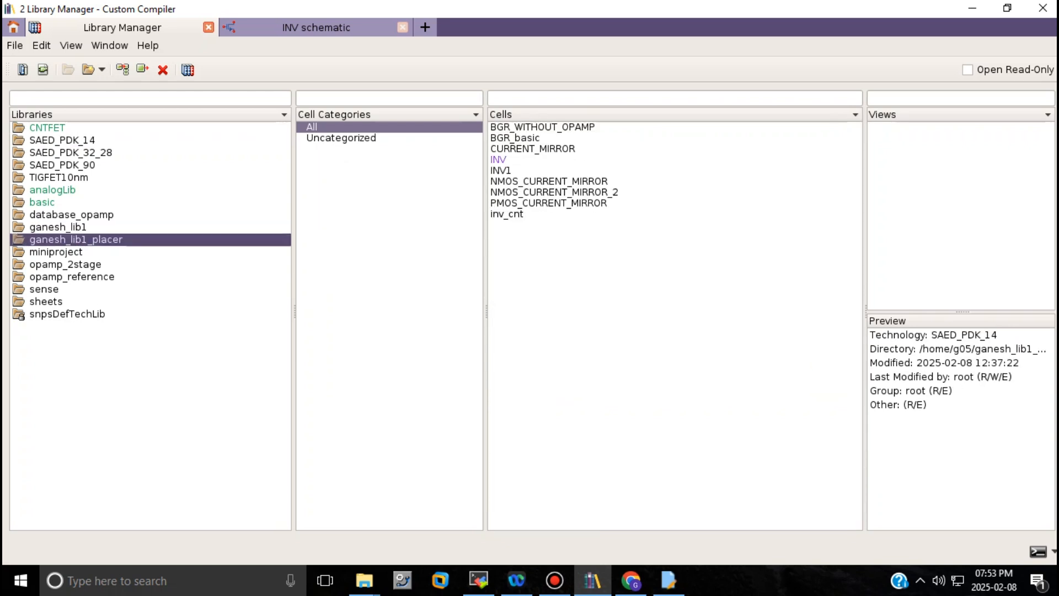
right_click(932, 221)
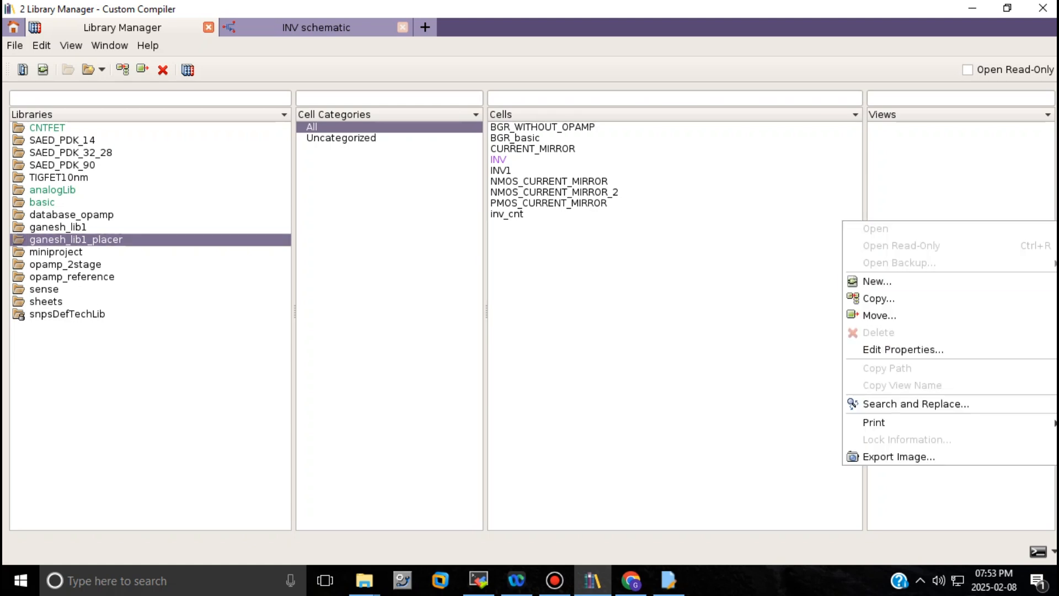
left_click(877, 282)
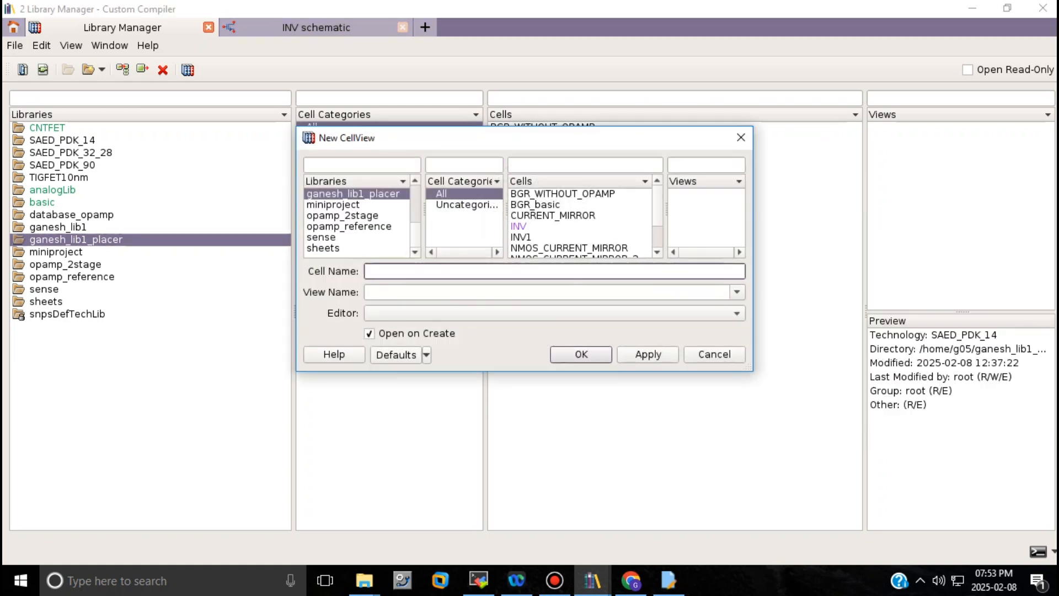
type("cmos_inv_you")
key("Tab")
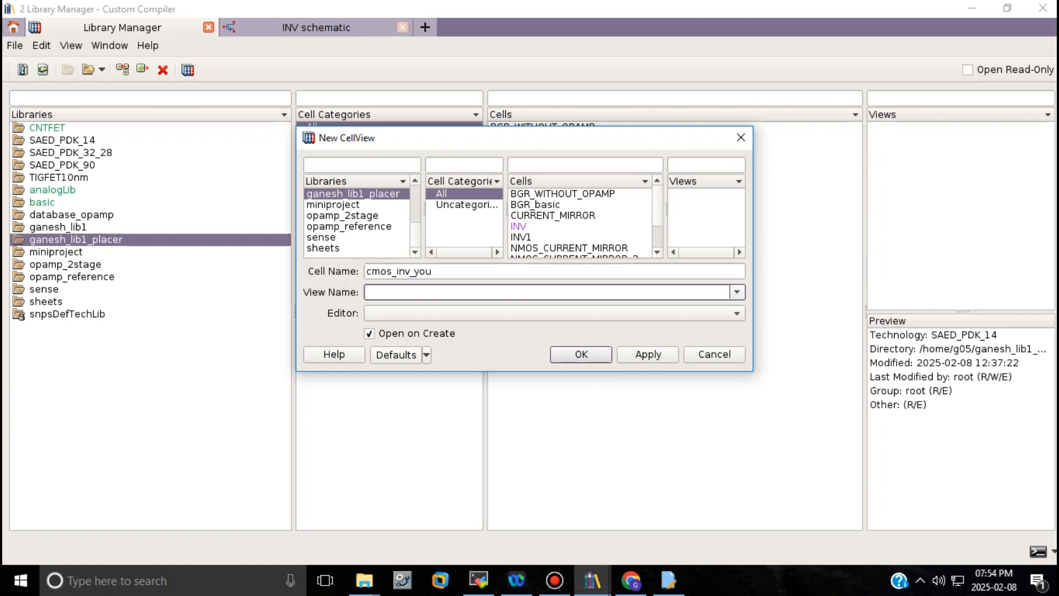
type("schematic")
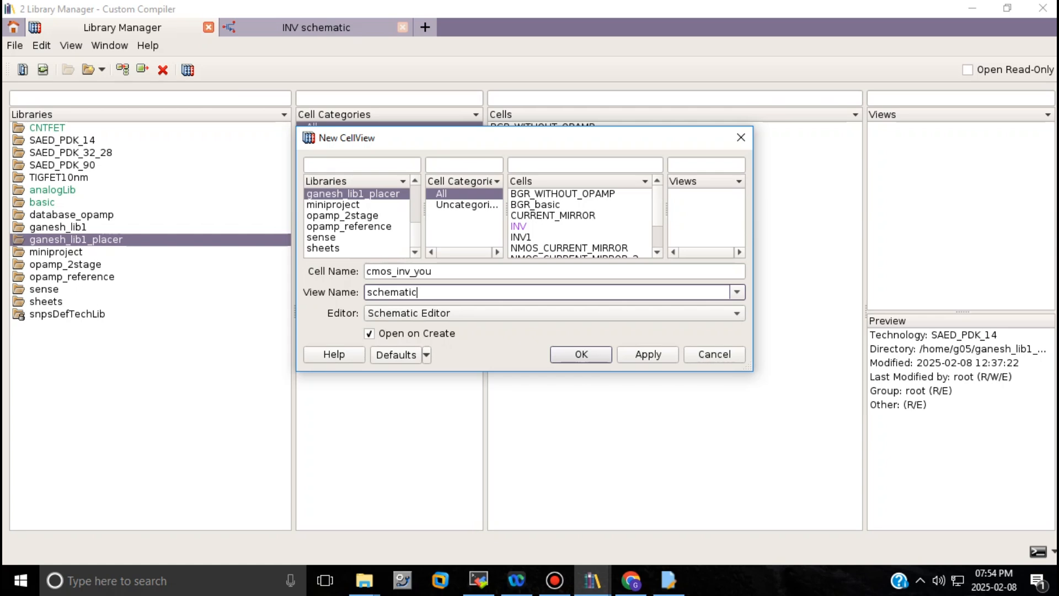
key("Return")
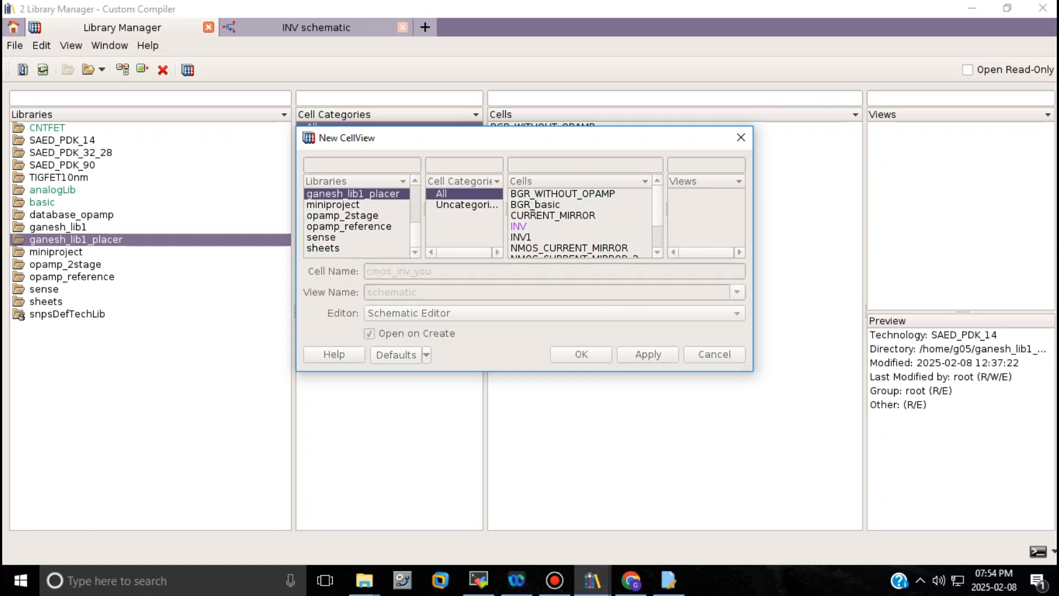
Place an nmos4 symbol from analogLib in the empty cmos_inv_you schematic
key("i")
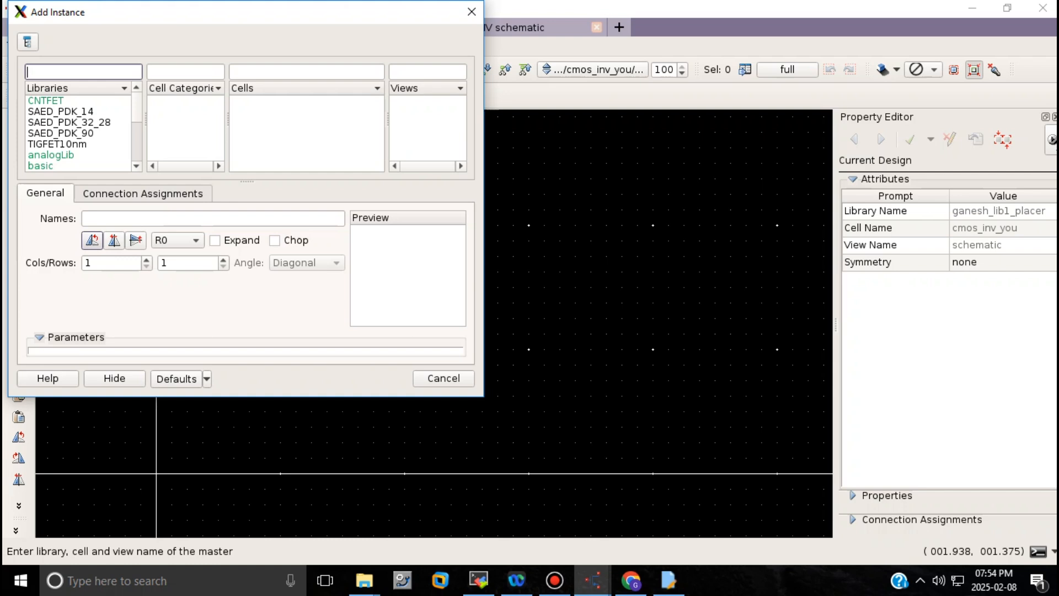
left_click(51, 155)
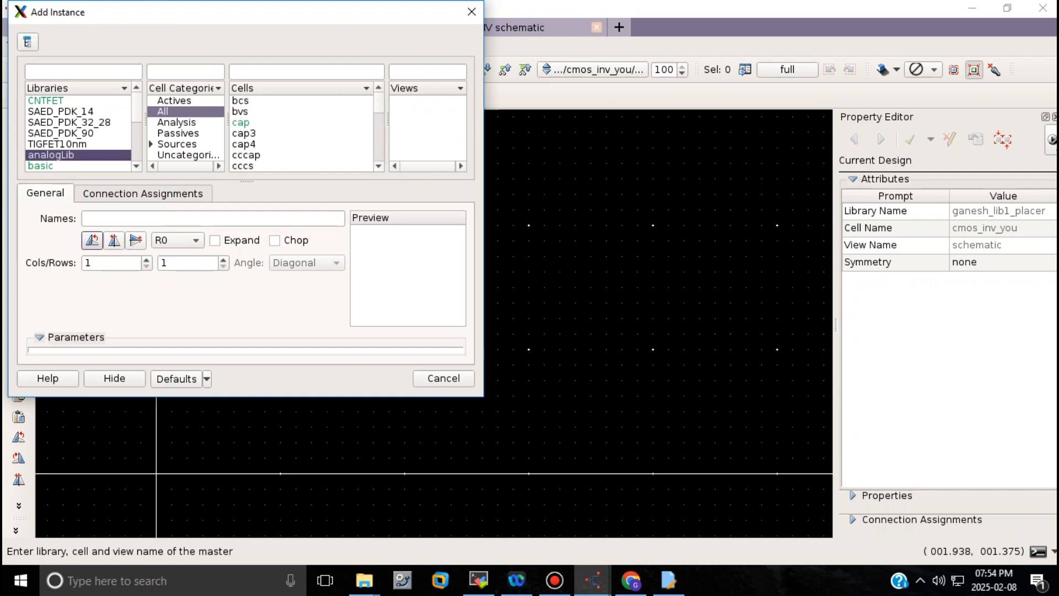
left_click(306, 72)
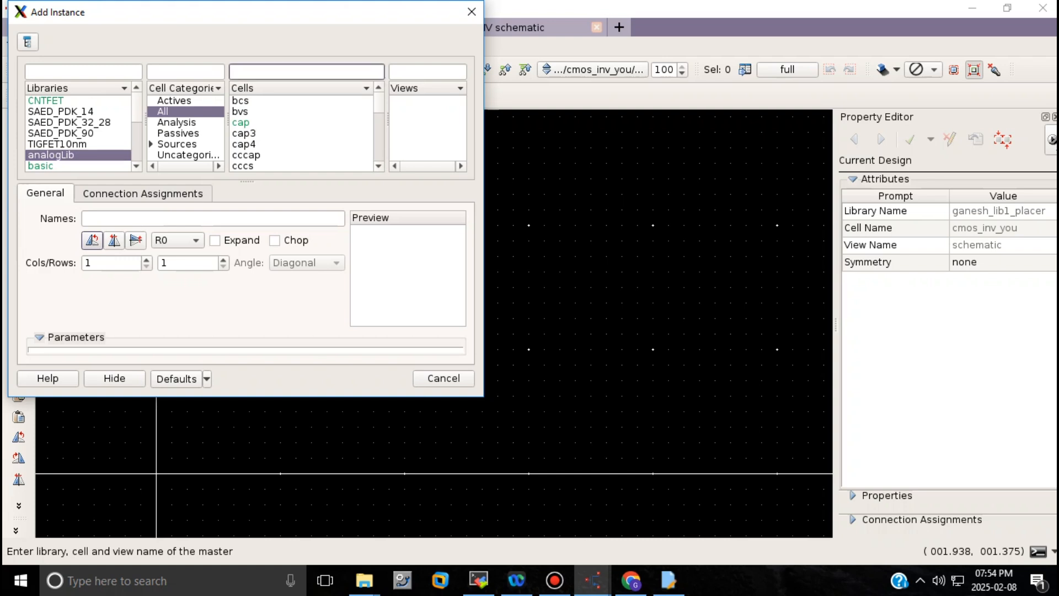
type("nmos")
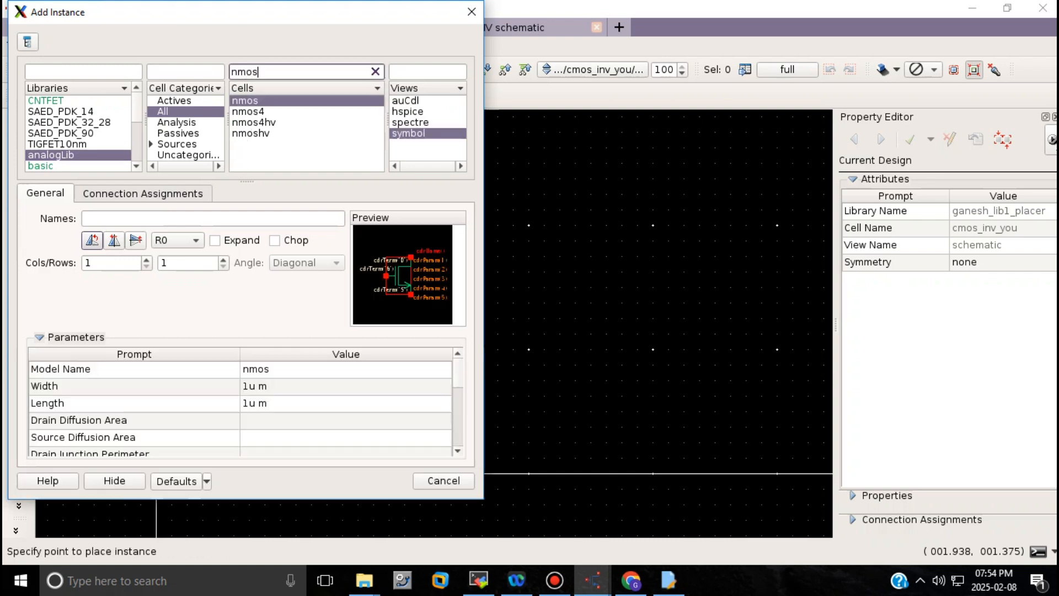
left_click(249, 111)
left_click(559, 295)
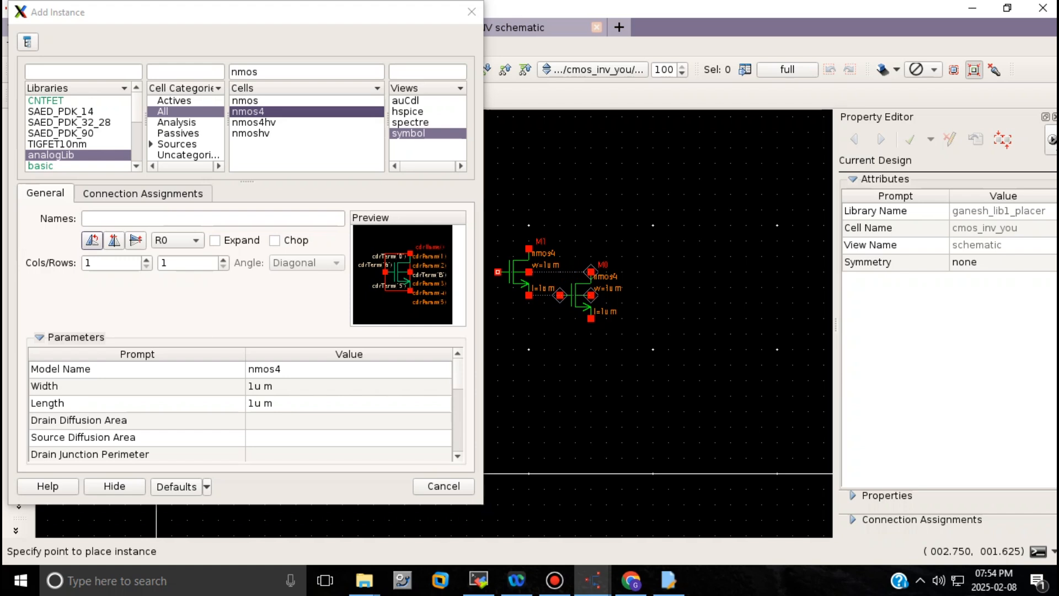
Place a pmos4 symbol from analogLib directly above the NMOS transistor, leaving a gap between the two for wiring
left_click_drag(238, 71, 230, 72)
type("P")
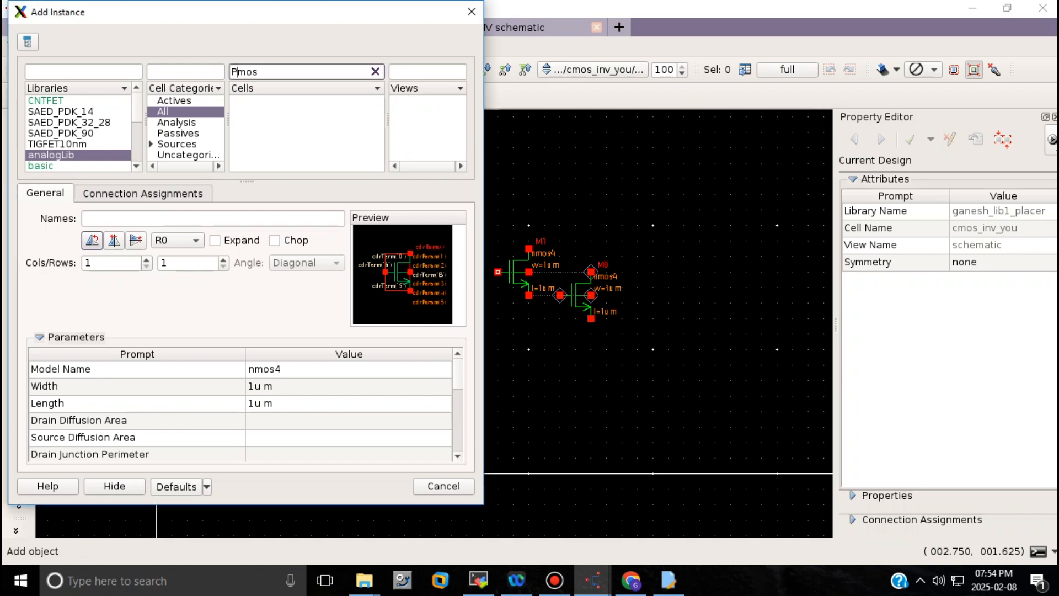
key("BackSpace")
type("p")
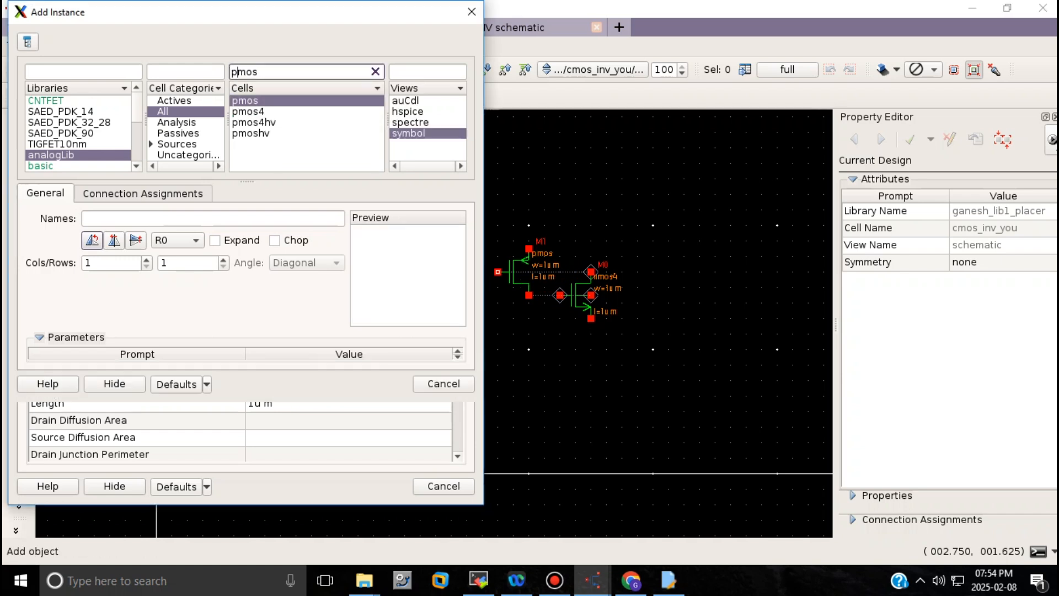
left_click(249, 112)
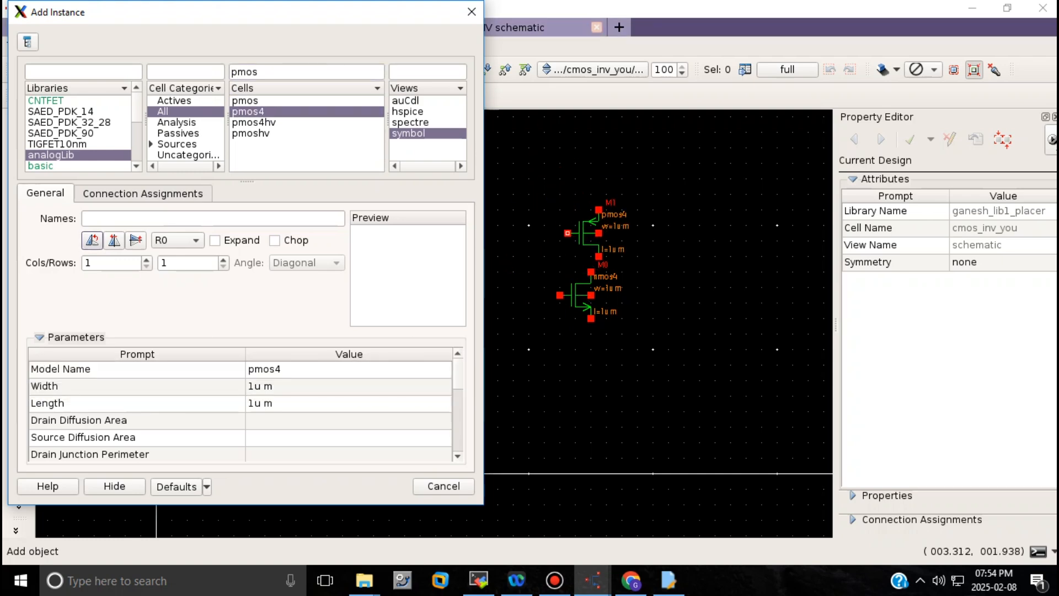
left_click(560, 225)
key("Escape")
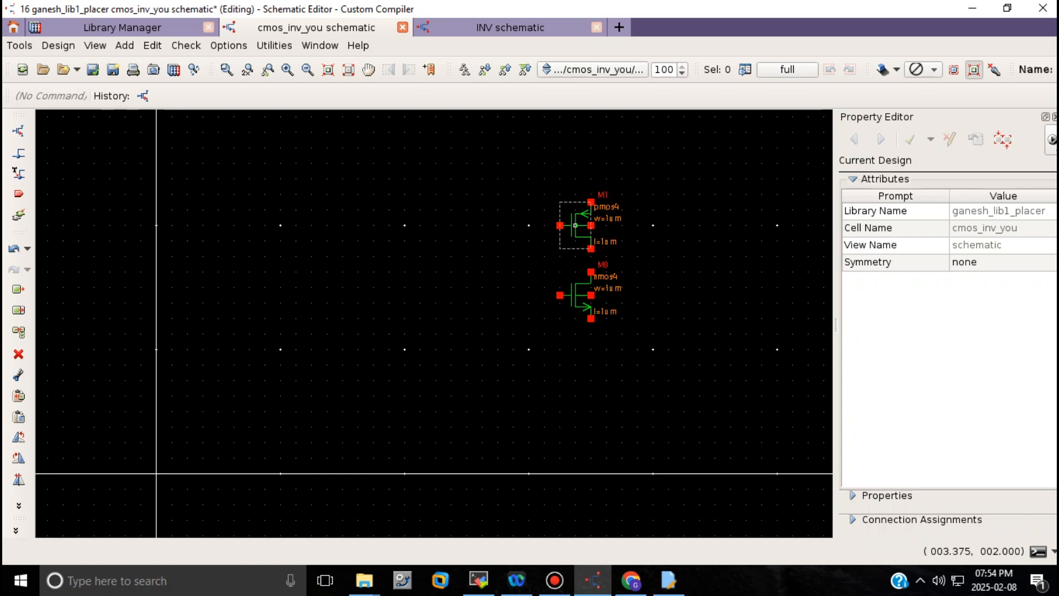
left_click_drag(575, 225, 575, 202)
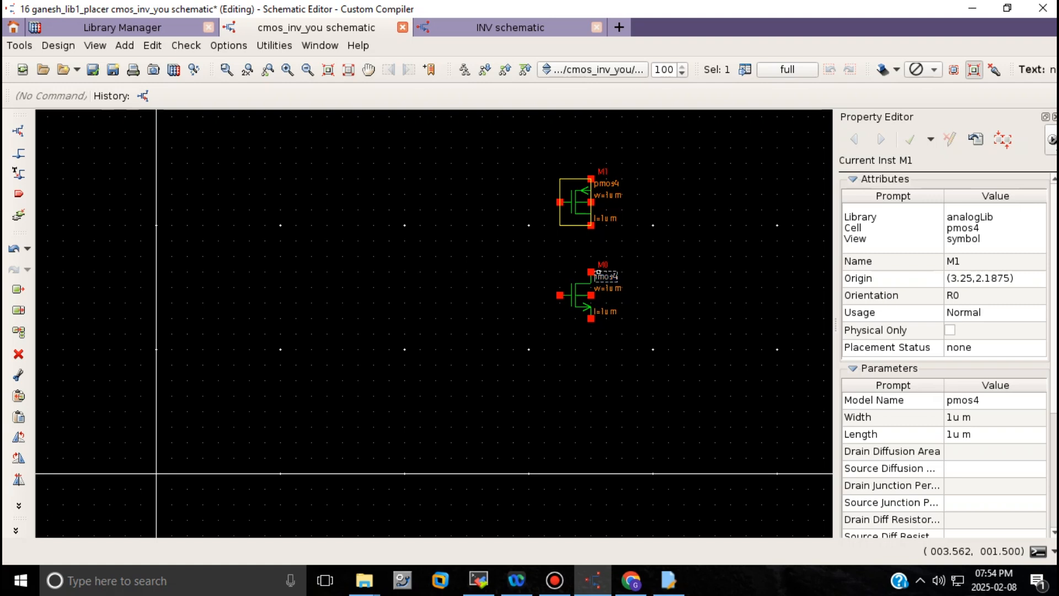
left_click(638, 239)
Wire the PMOS and NMOS gates together, and connect the PMOS drain to the NMOS drain
key("w")
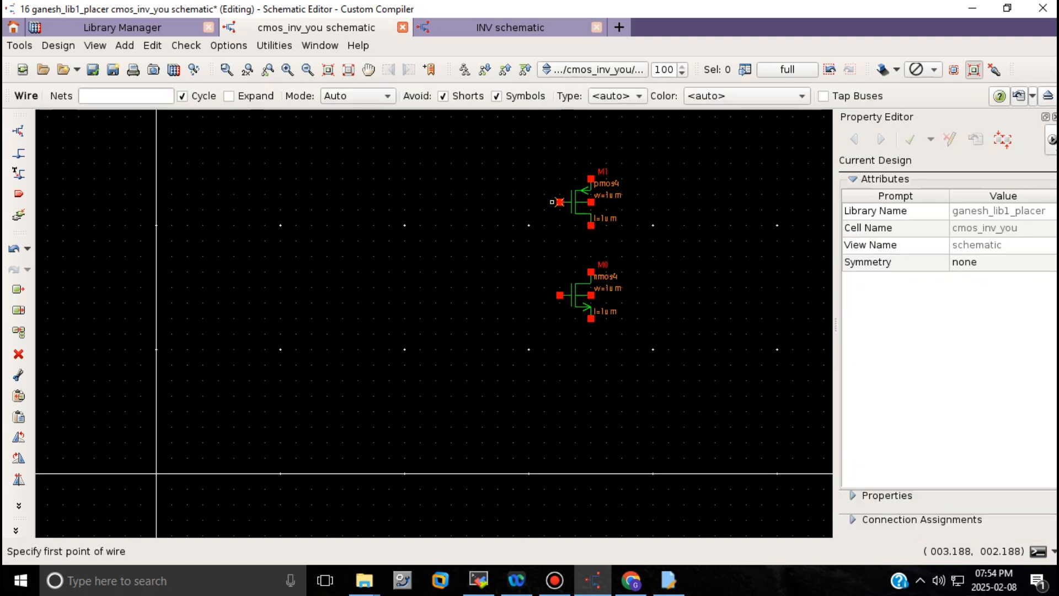
left_click(560, 202)
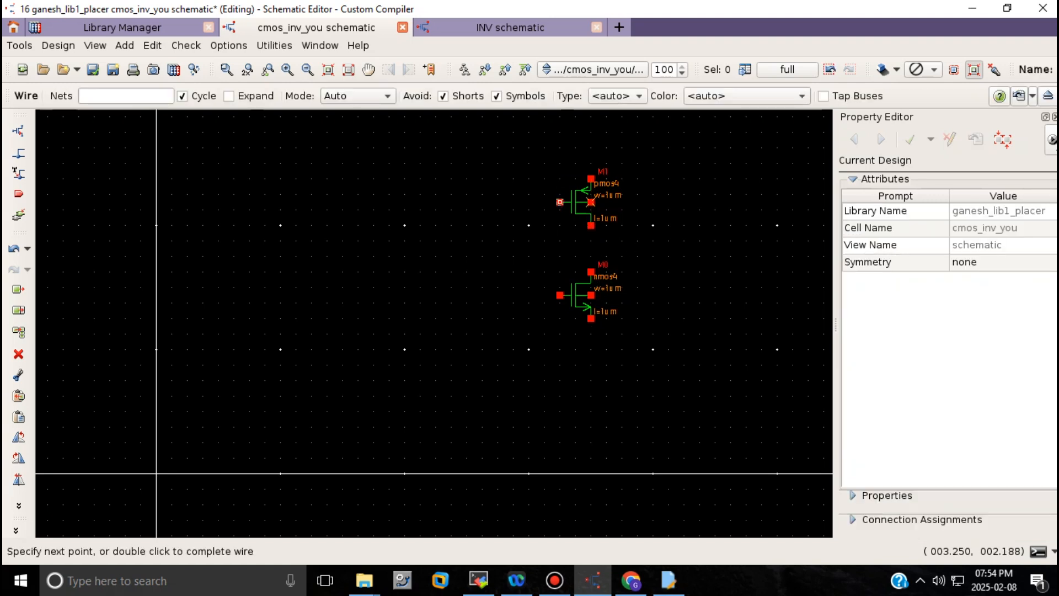
left_click(560, 295)
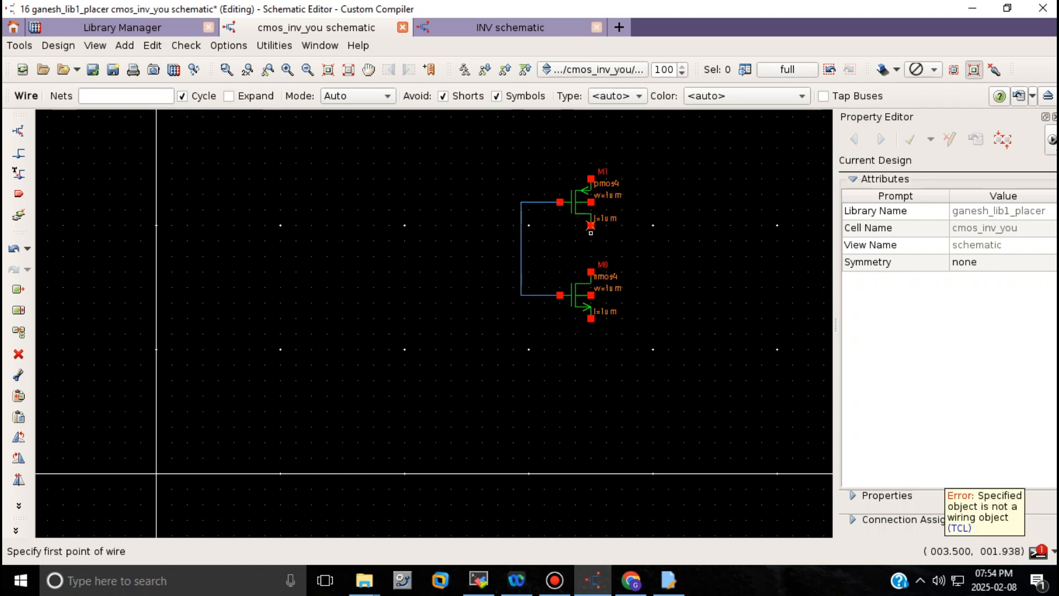
left_click(591, 226)
left_click(591, 272)
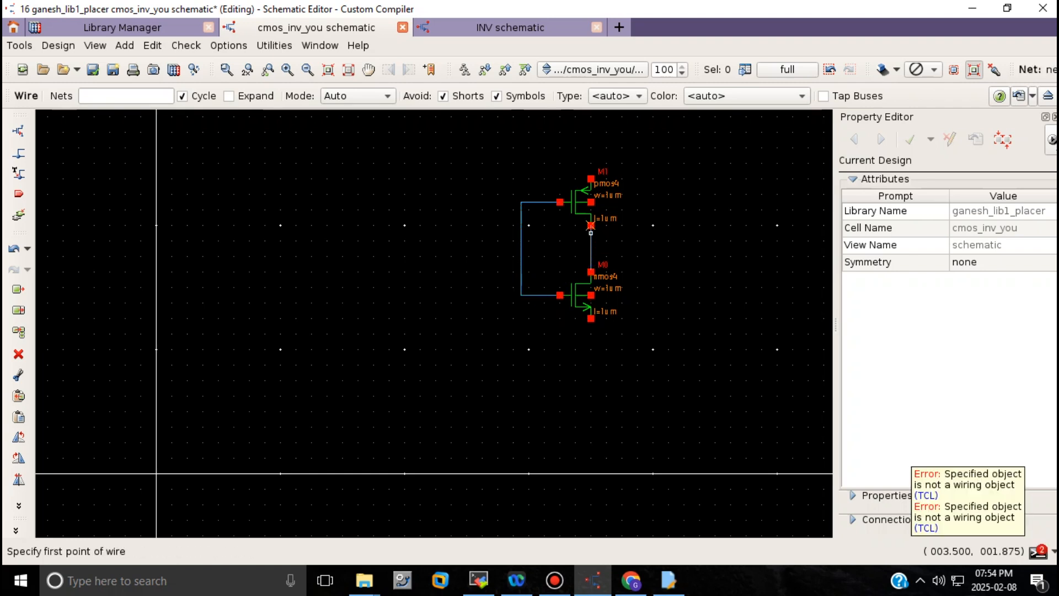
Wire the body terminal of each transistor to its own source terminal
left_click(591, 202)
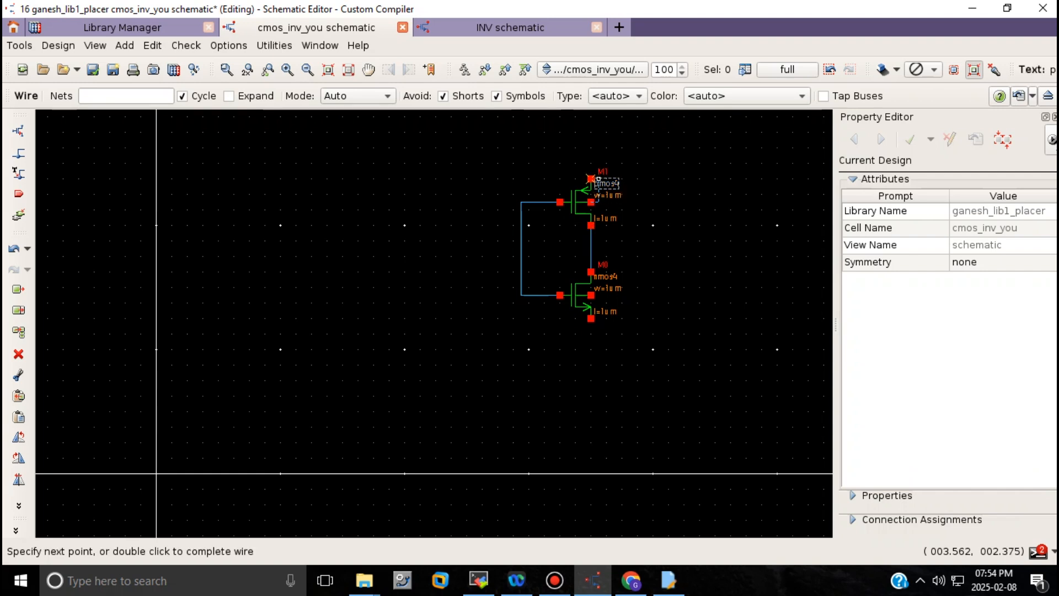
left_click(591, 178)
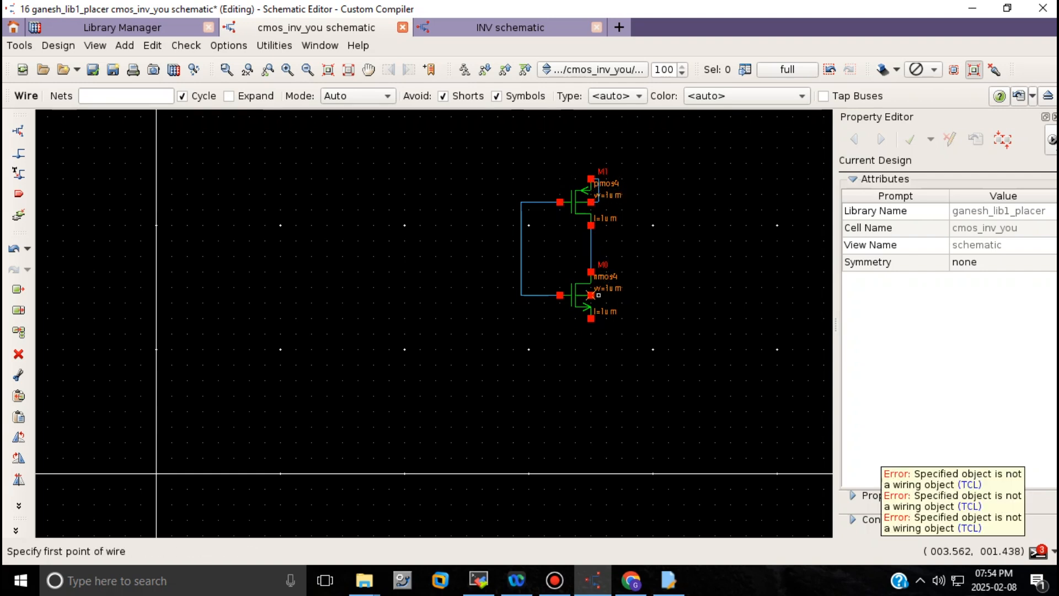
left_click(591, 295)
left_click(591, 319)
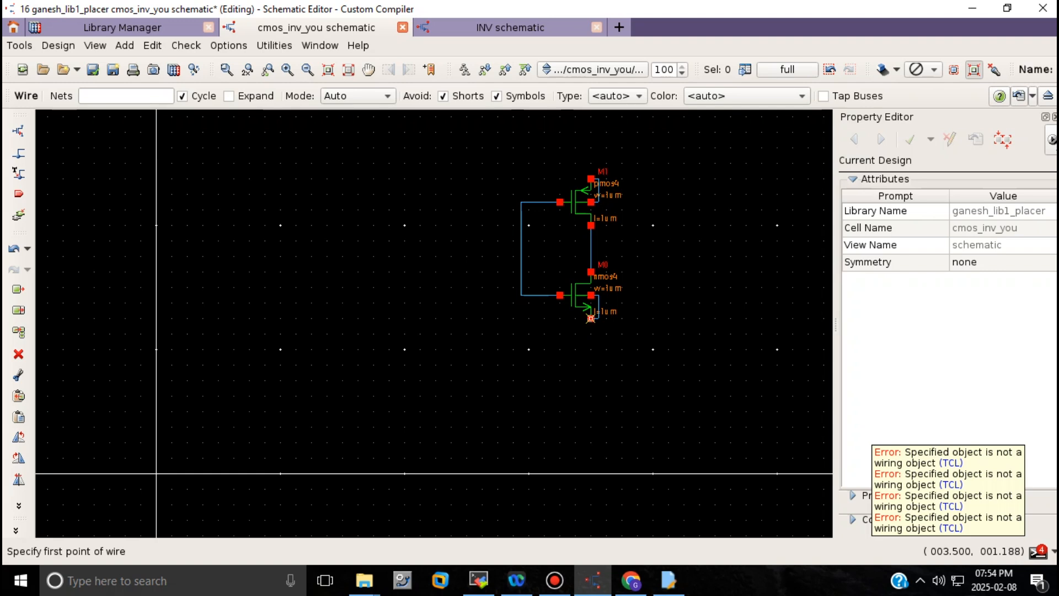
Draw short open-ended wires down from the NMOS source and up from the PMOS source
left_click(591, 318)
double_click(591, 341)
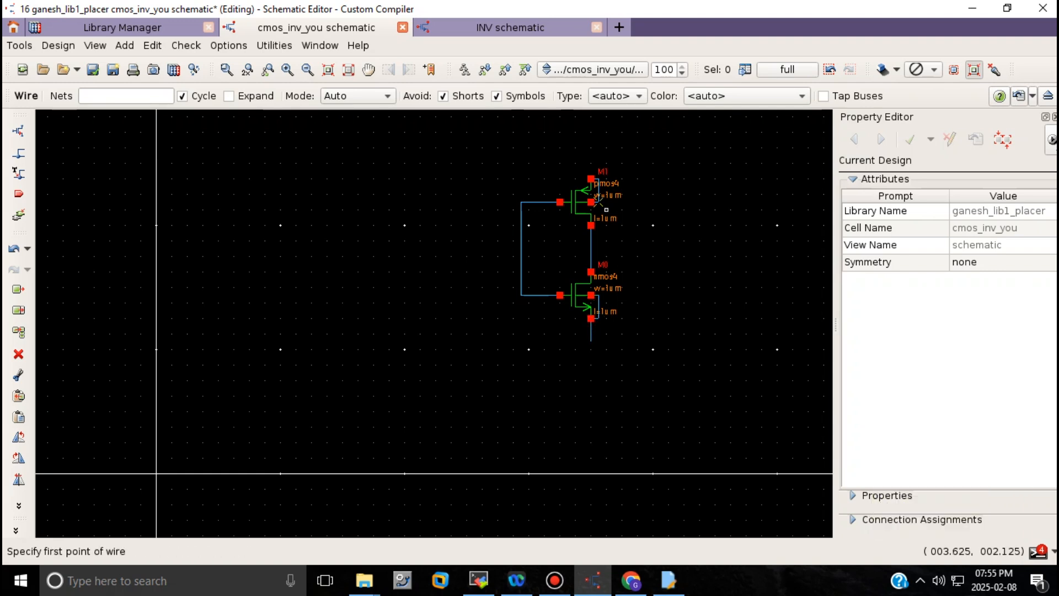
left_click(591, 179)
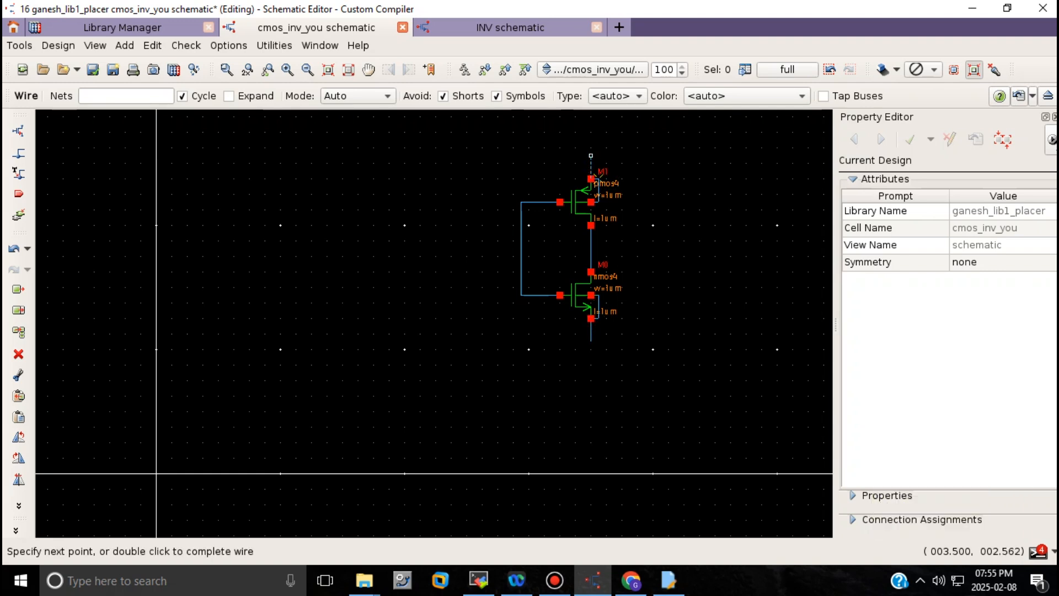
double_click(591, 157)
Draw an open input wire out from the common gate connection and an open output wire from the common drain connection
left_click(521, 256)
double_click(489, 256)
left_click(591, 256)
double_click(638, 256)
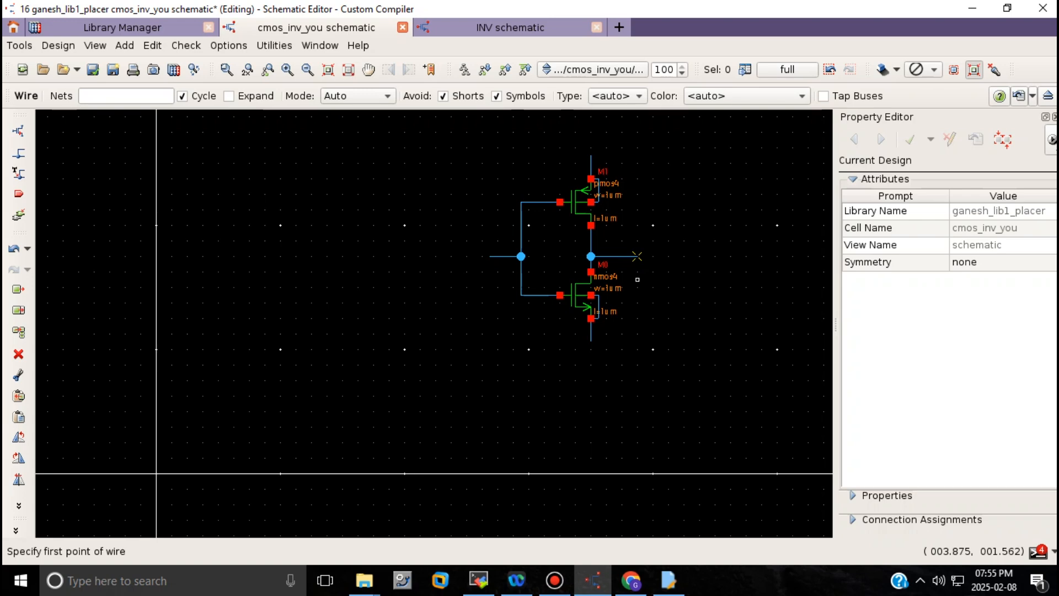
Place the vdd symbol from the basic library on the PMOS source wire and the gnd symbol on the NMOS source wire
key("i")
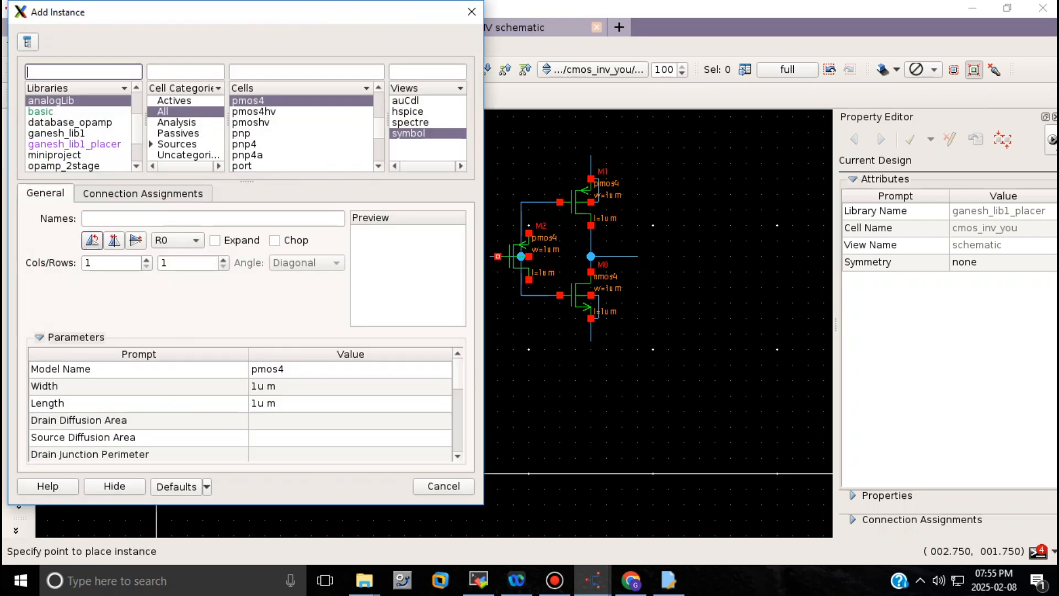
left_click(41, 111)
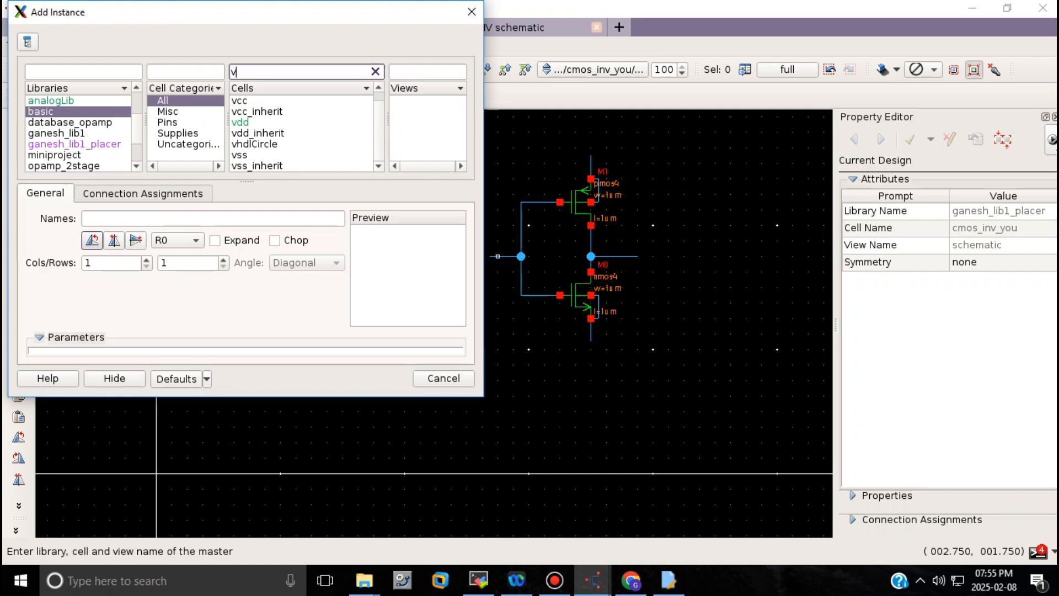
type("vdd")
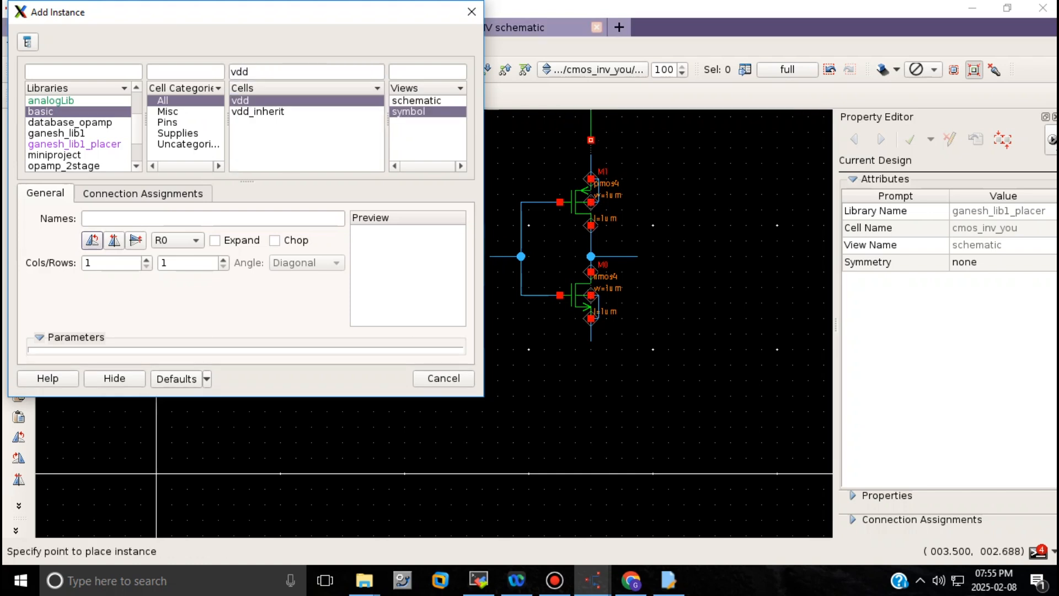
left_click_drag(258, 73, 229, 72)
type("gnd")
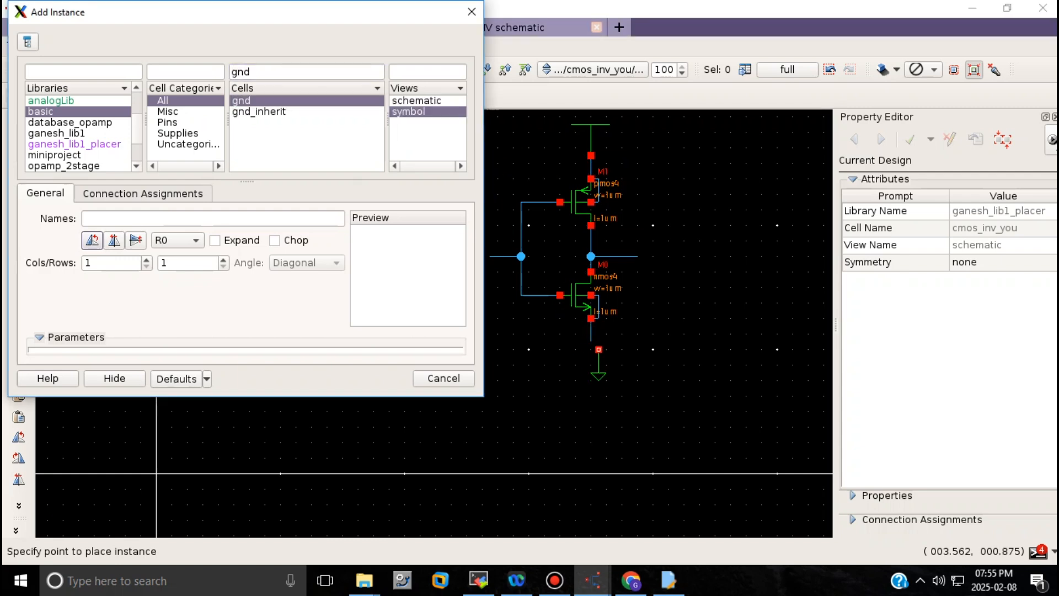
left_click(591, 342)
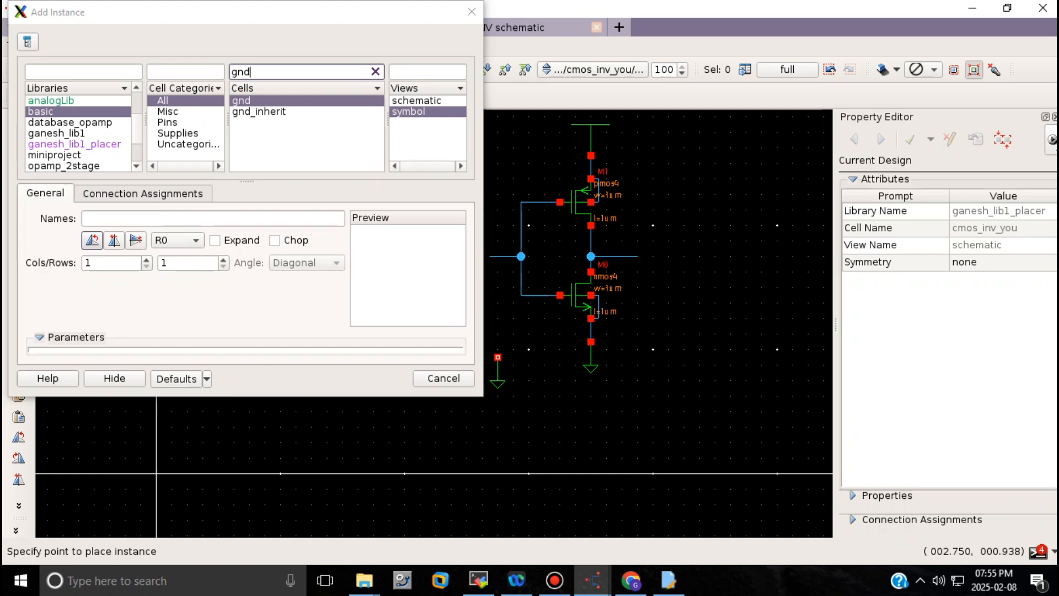
Place a vdc source from analogLib in the empty area above and to the left of the inverter
left_click(51, 101)
left_click(301, 72)
type("v")
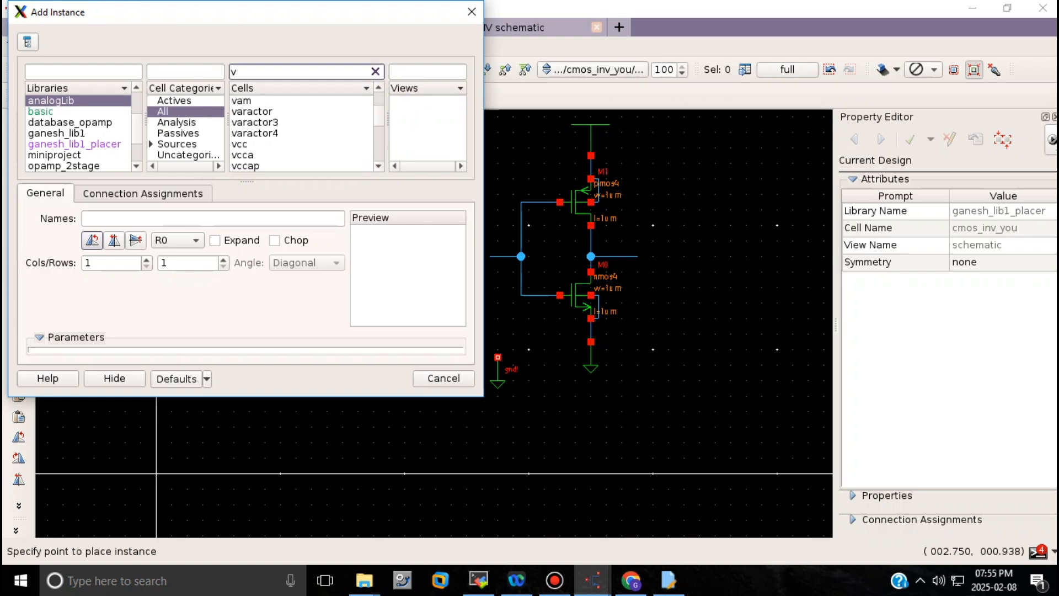
type("dc")
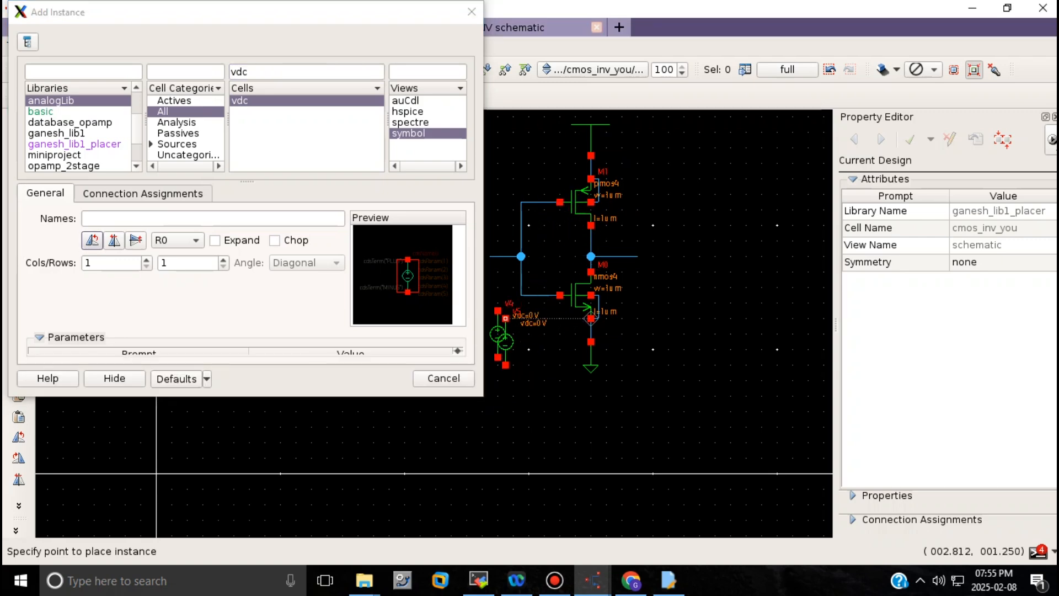
left_click(498, 326)
key("Escape")
left_click_drag(498, 327, 358, 155)
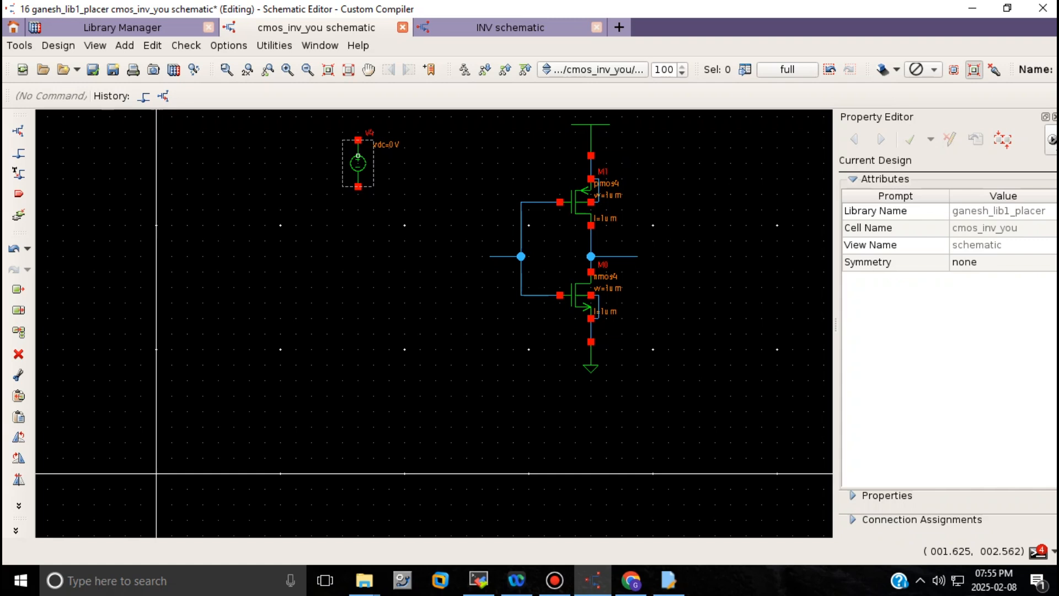
Copy the vdc source onto the inverter's input wire and move the copy slightly left, away from the gates
key("c")
left_click(358, 155)
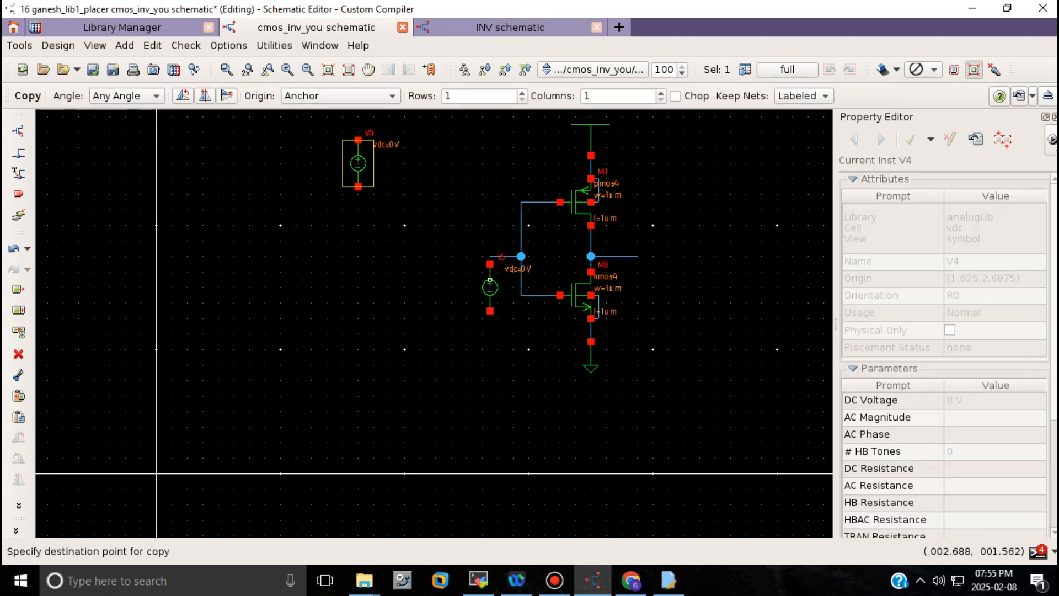
left_click(490, 272)
key("Escape")
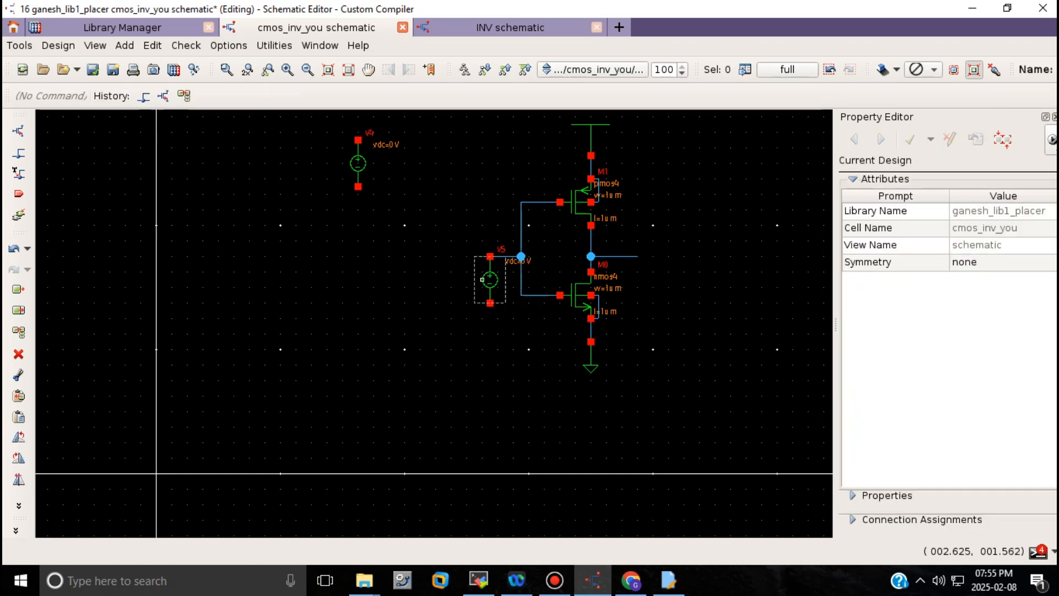
left_click_drag(483, 280, 452, 280)
Copy the gnd symbol from the NMOS source to the negative terminal of the input voltage source
left_click(584, 361)
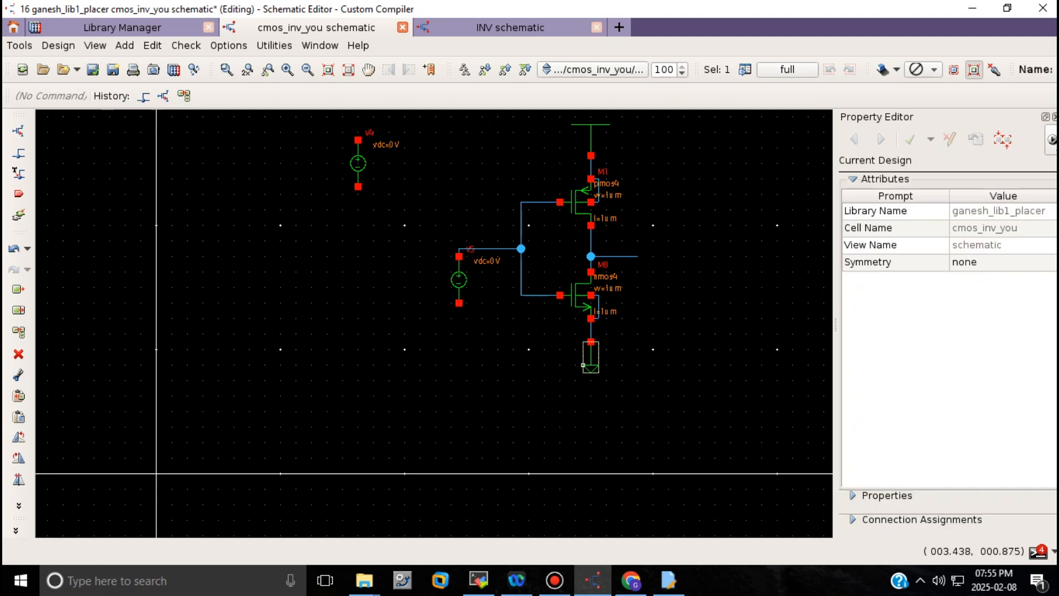
key("c")
left_click(451, 326)
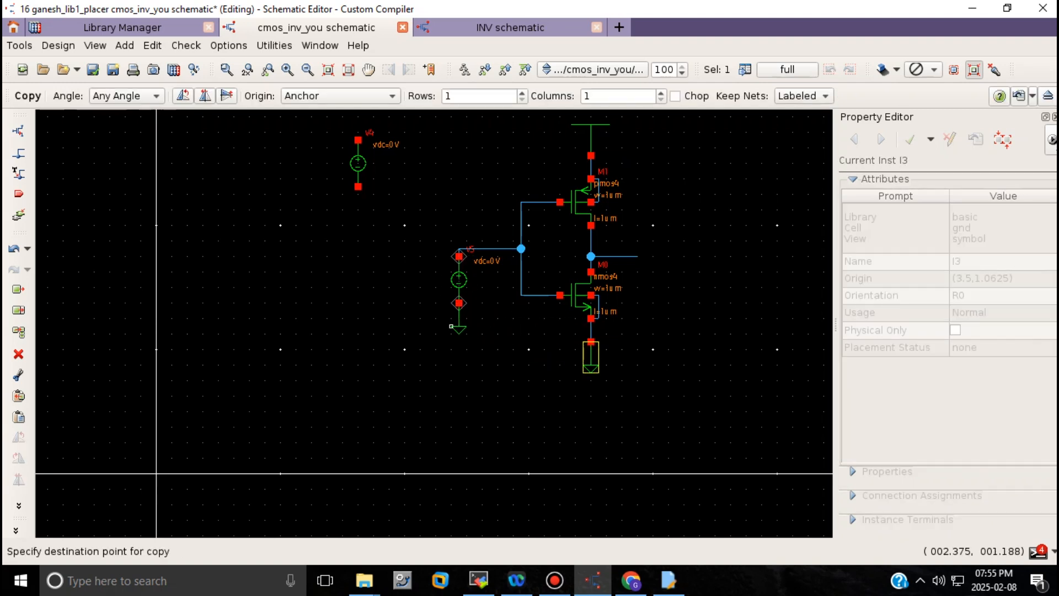
key("Escape")
Set the DC voltage of the input source to 1 V
left_click(459, 279)
key("q")
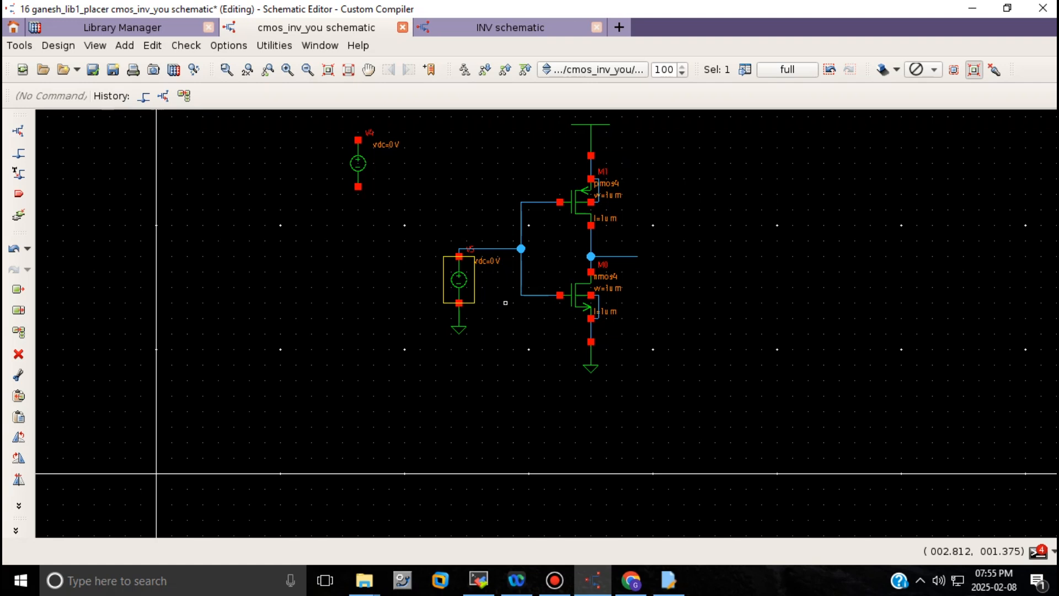
key("q")
left_click(894, 401)
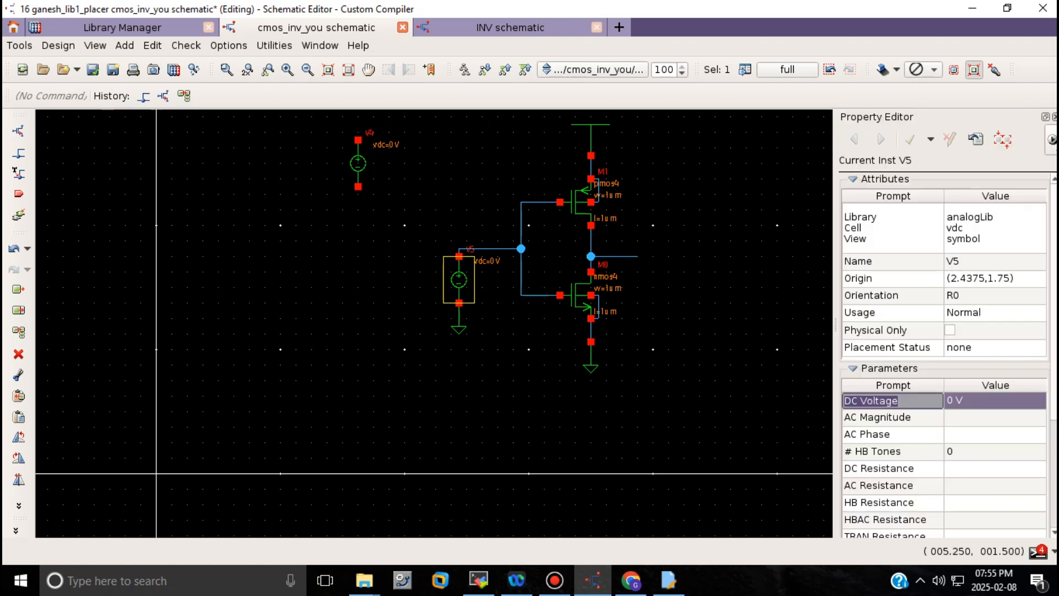
left_click(965, 401)
double_click(966, 401)
type("1")
key("Return")
Set the DC voltage of the separate, unconnected vdc source to 1 V
left_click(358, 163)
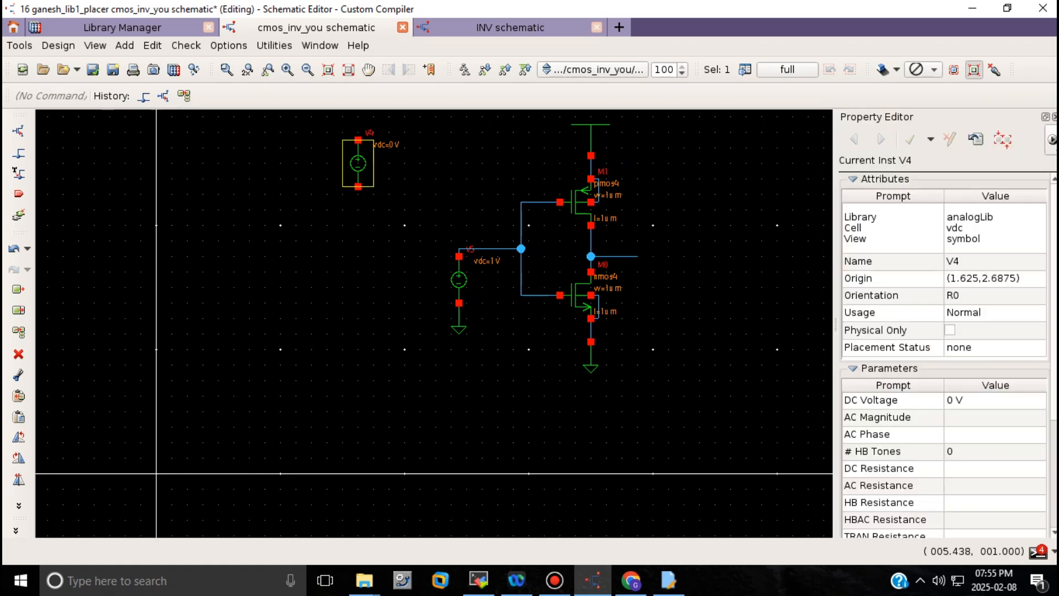
double_click(965, 401)
type("1")
key("Return")
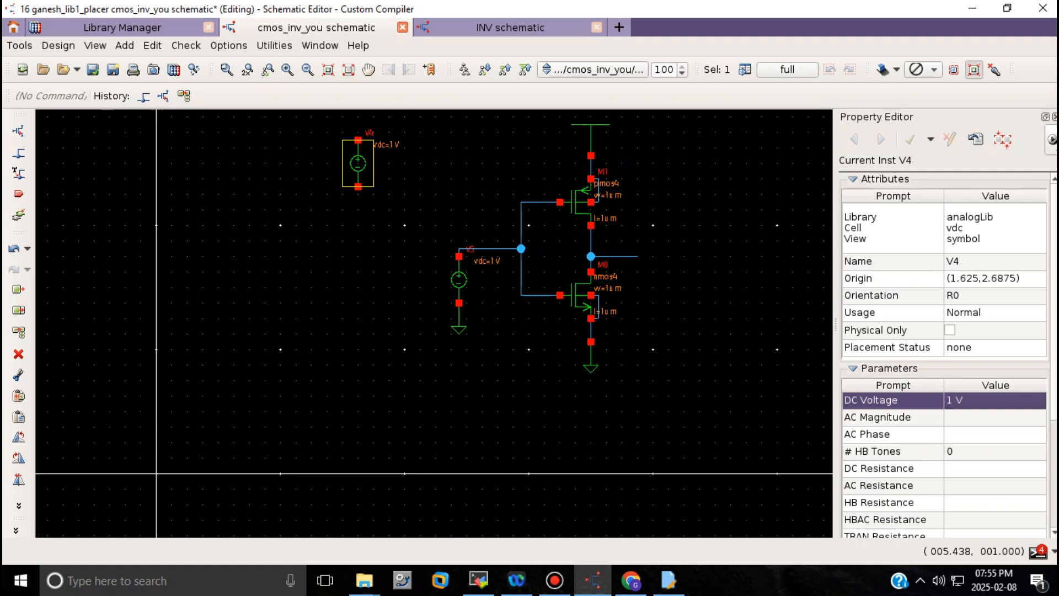
Copy the vdd symbol onto the positive terminal and the gnd symbol onto the negative terminal of the separate supply source
left_click(599, 139)
key("c")
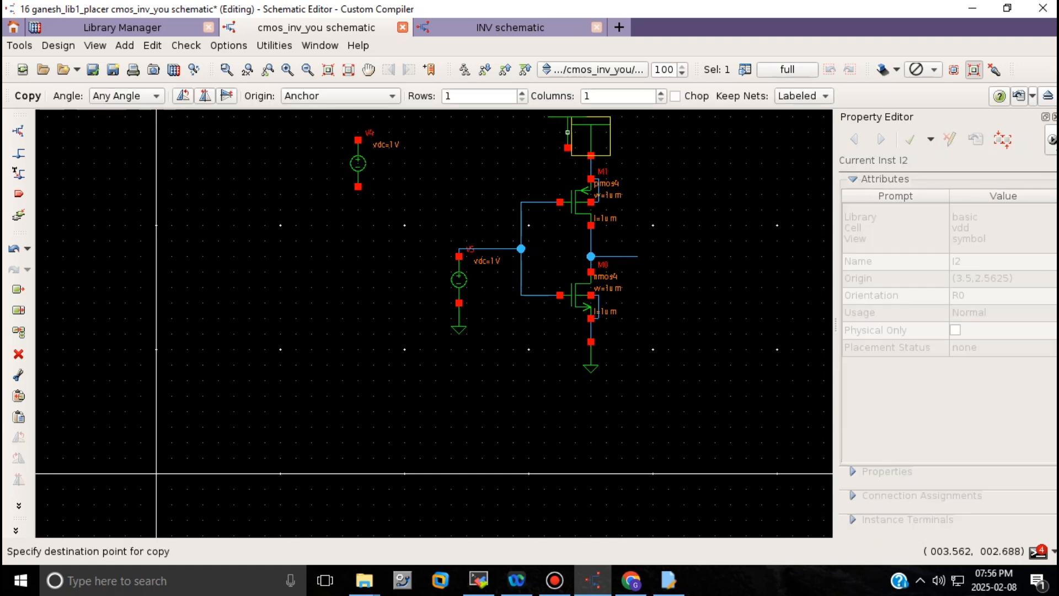
left_click(358, 140)
left_click(591, 357)
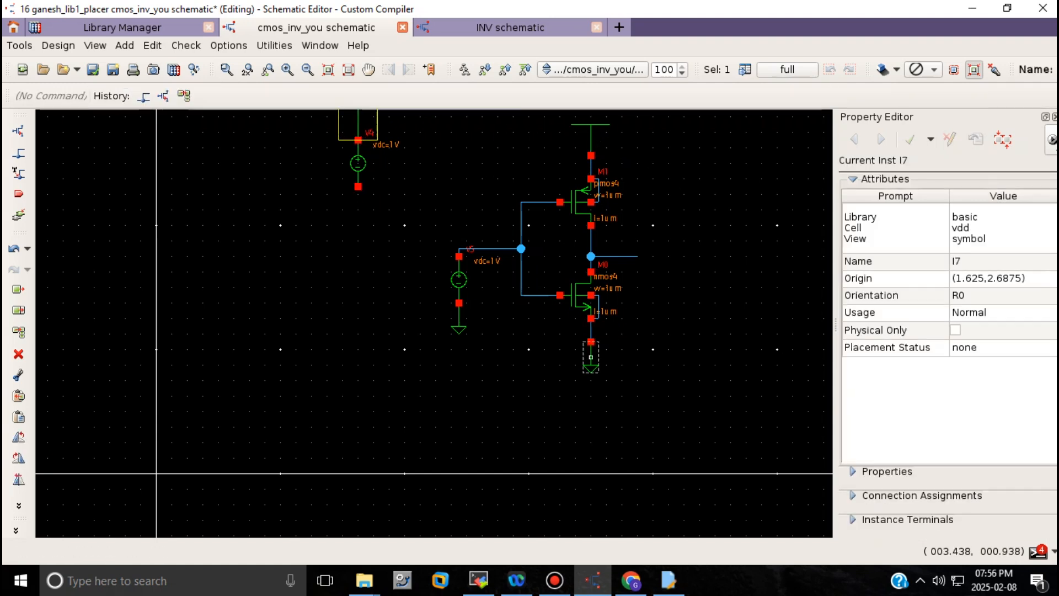
key("c")
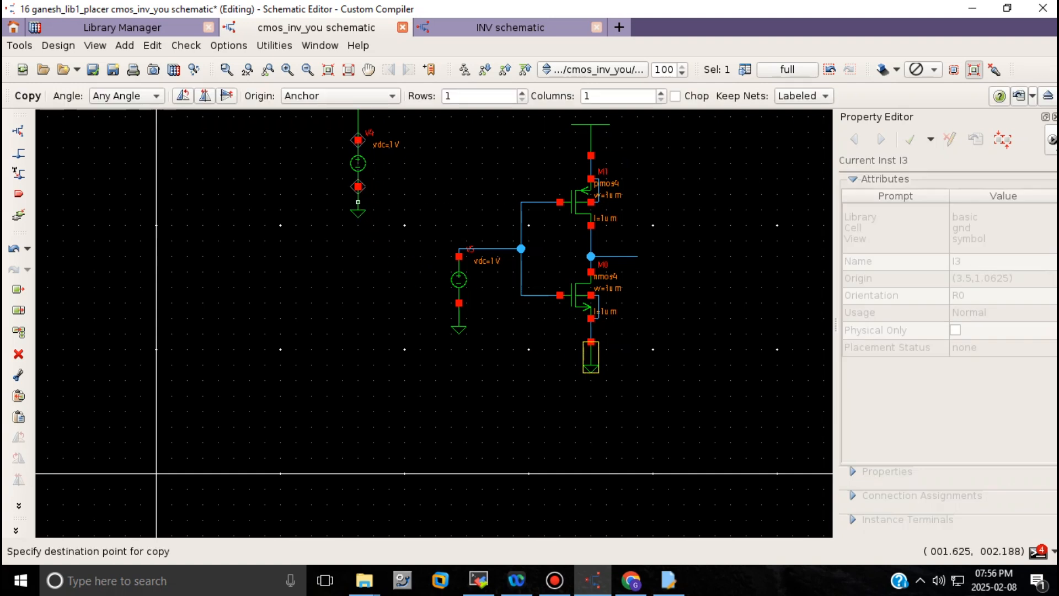
left_click(351, 194)
Label the wire between the input voltage source and the inverter gates "in"
left_click(497, 248)
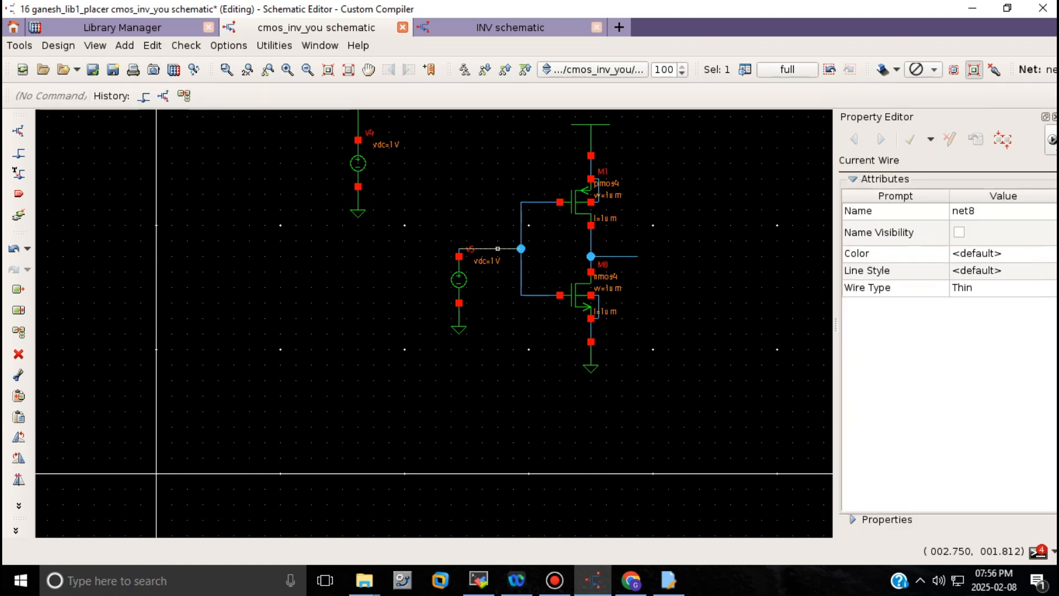
key("w")
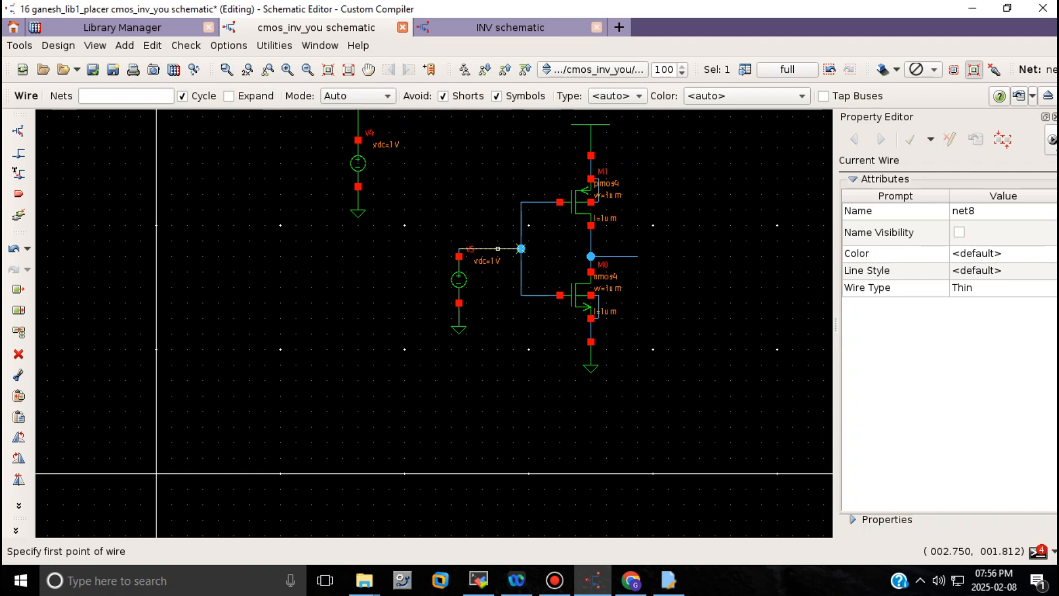
right_click(493, 250)
key("Escape")
key("l")
left_click(364, 97)
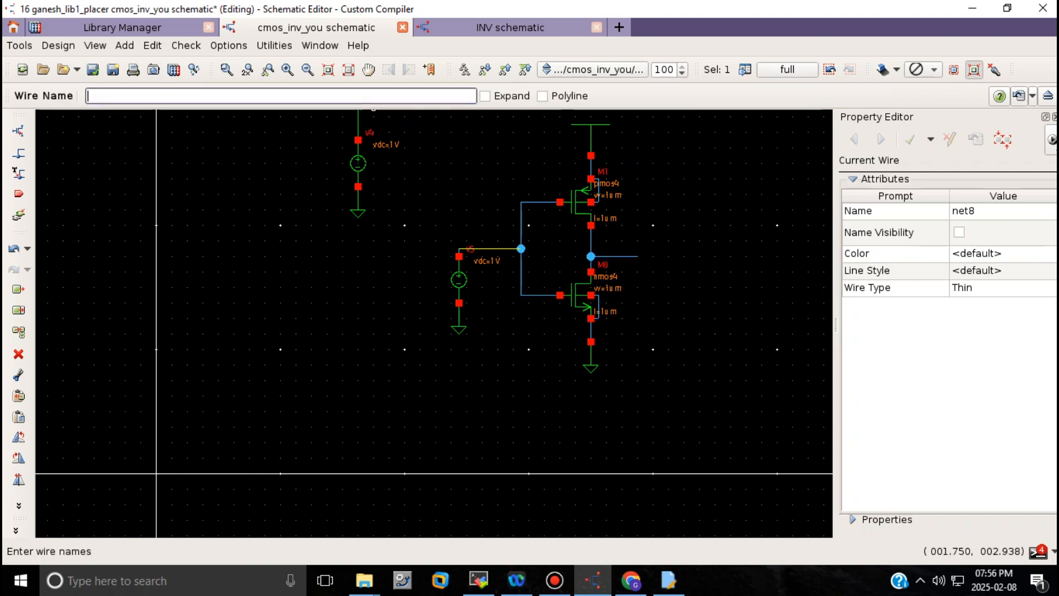
type("in")
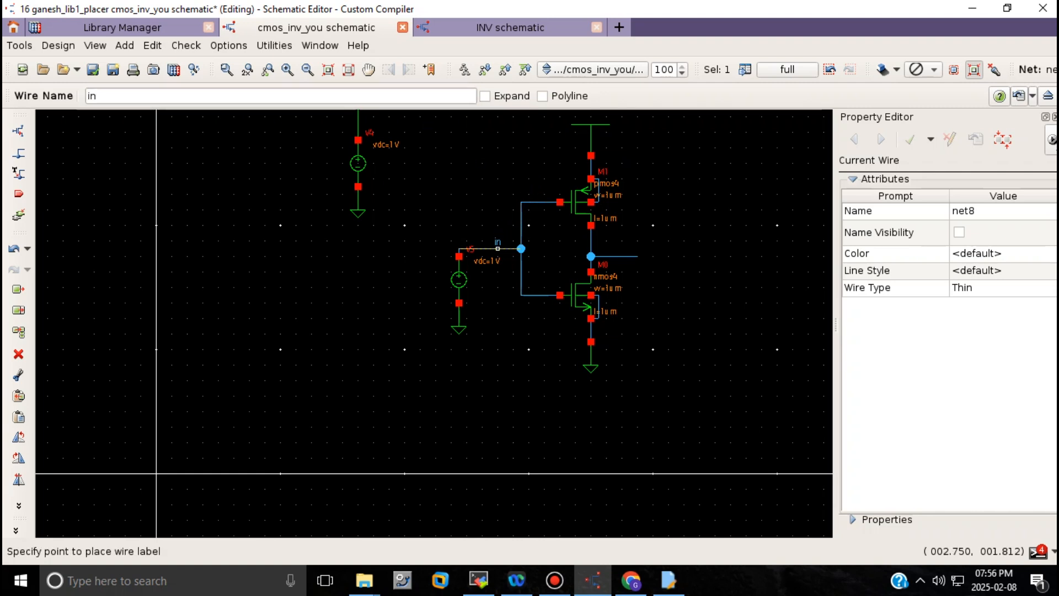
left_click(498, 248)
key("Escape")
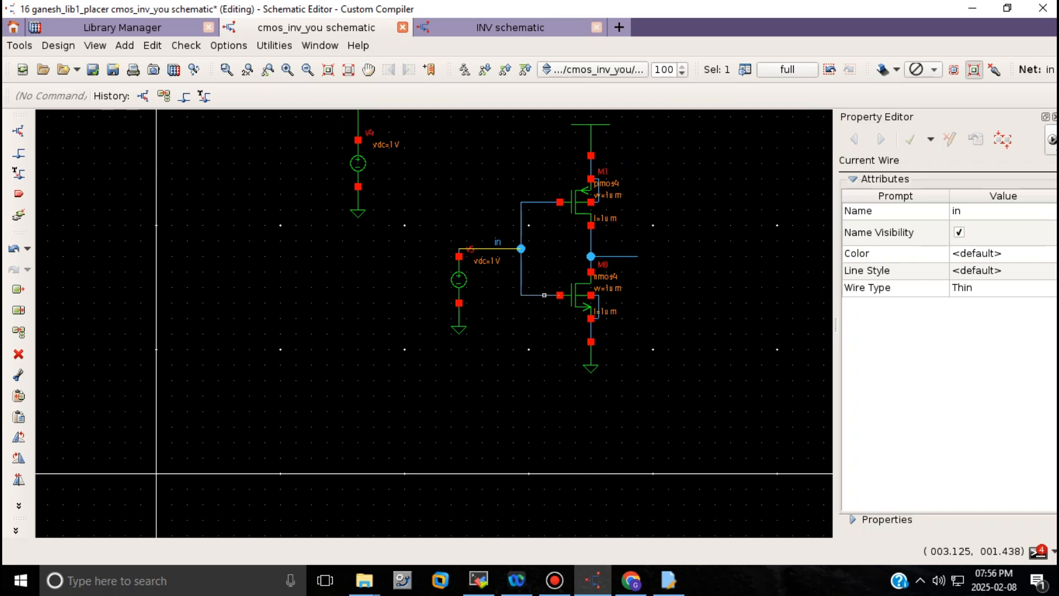
Try to copy the inverter without its input source to the right of the original, and undo the copy
scroll(533, 296, "right", 1)
scroll(489, 294, "left", 1)
scroll(488, 294, "down", 2)
scroll(488, 294, "up", 1)
left_click_drag(455, 183, 574, 353)
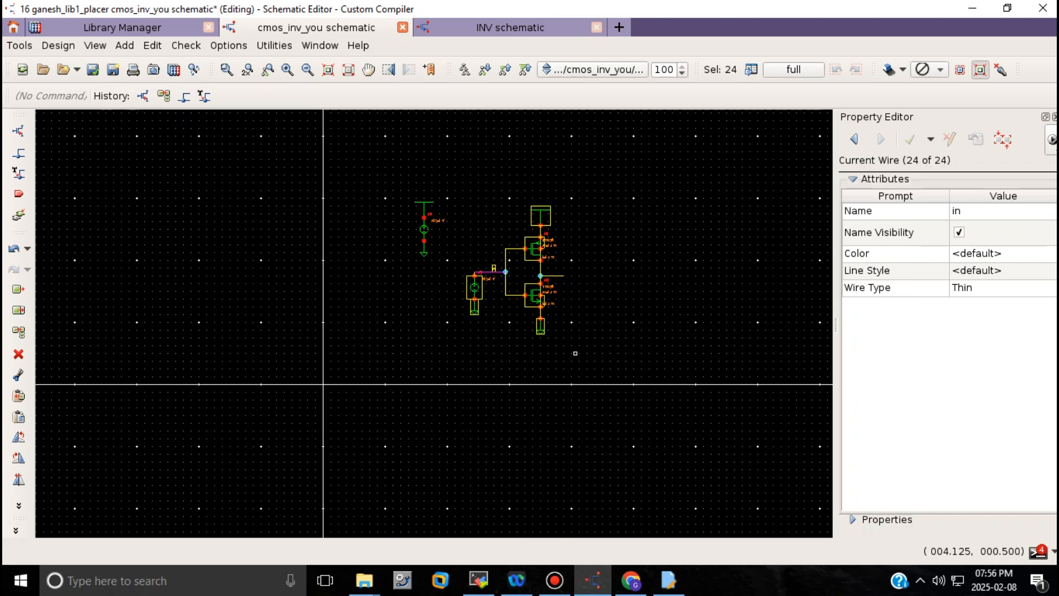
left_click(517, 349)
left_click_drag(481, 182, 591, 346)
key("c")
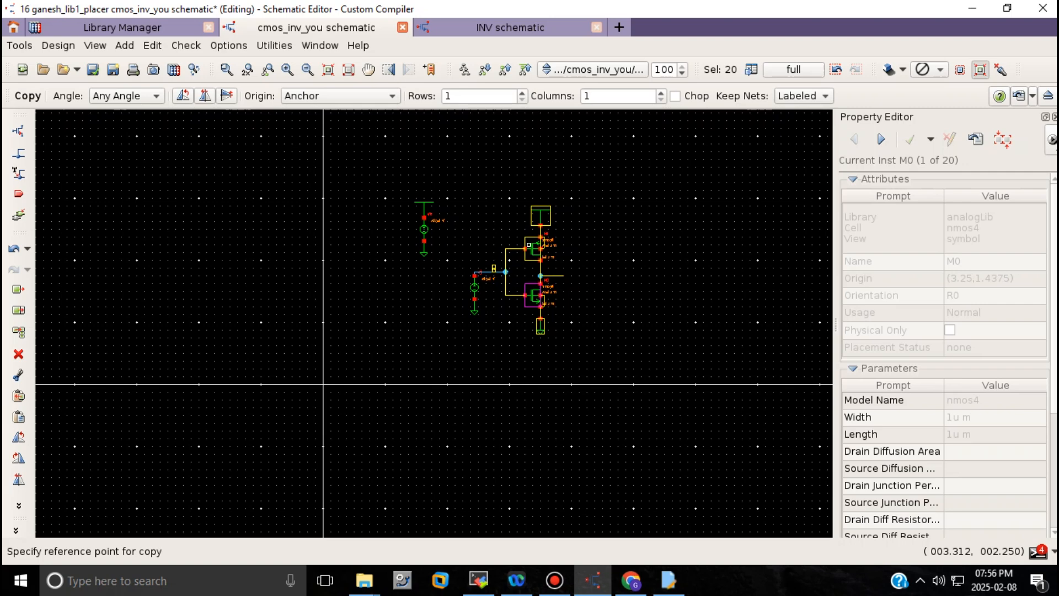
left_click(529, 247)
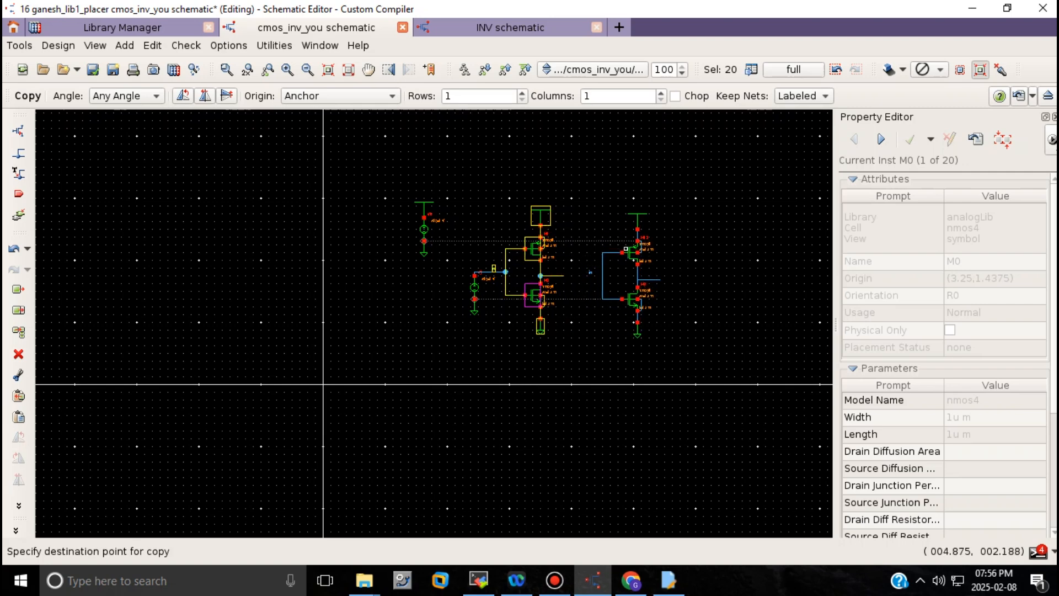
left_click(625, 249)
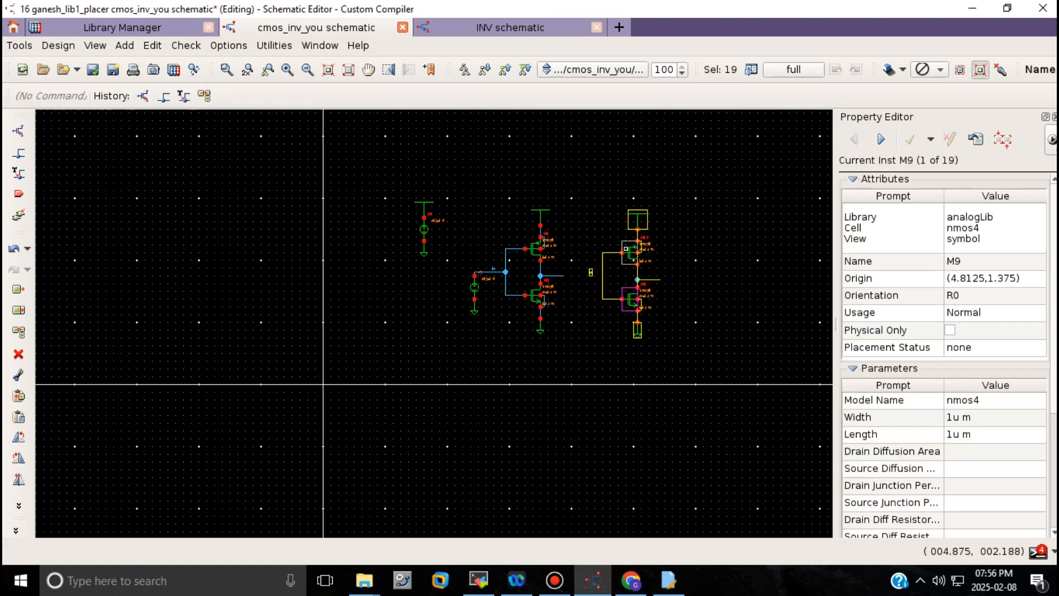
key("c")
left_click(625, 250)
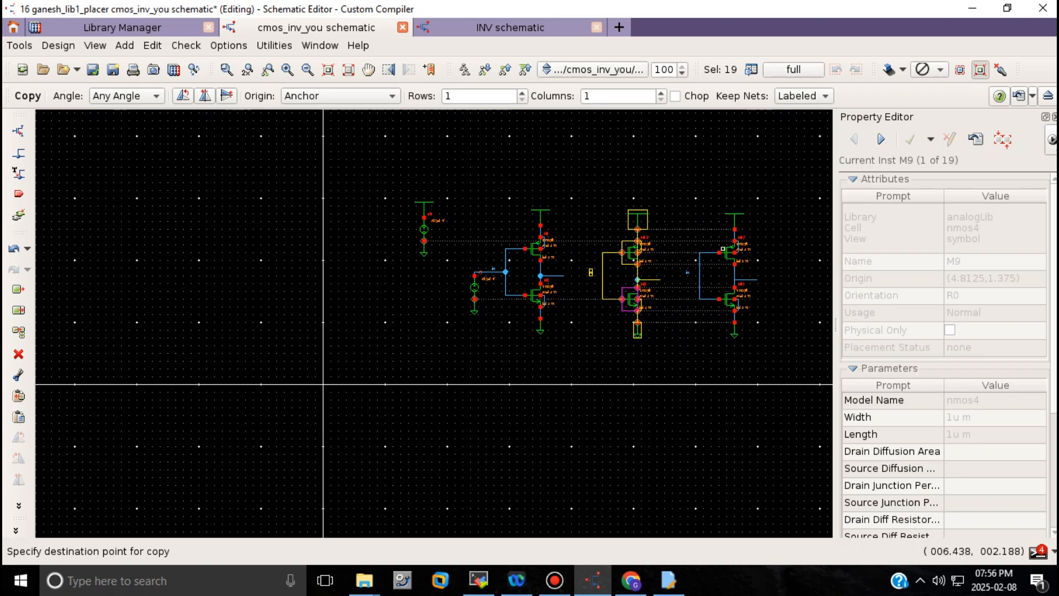
key("Escape")
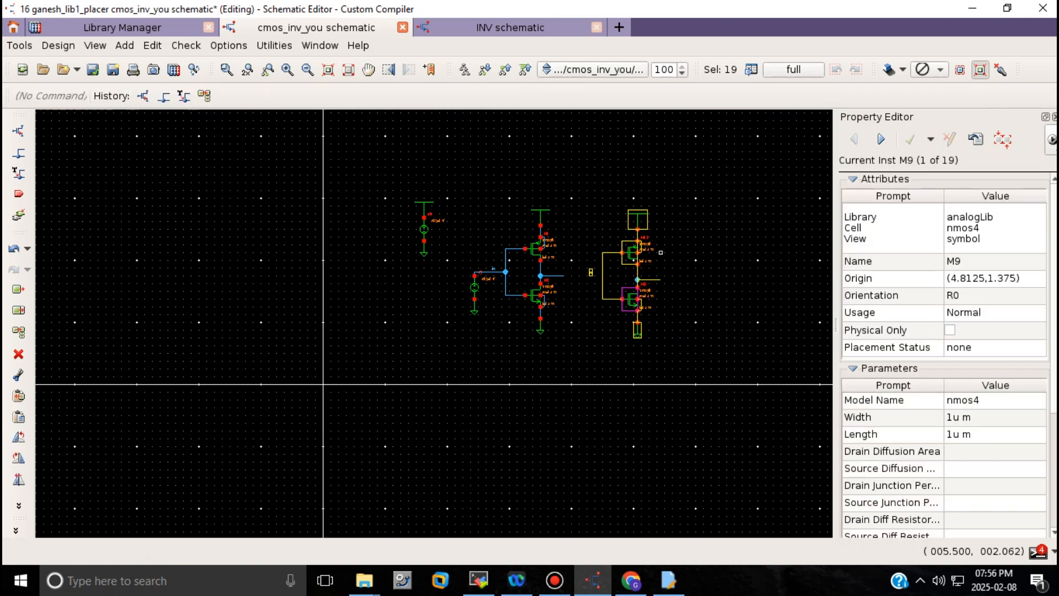
key("ctrl+z")
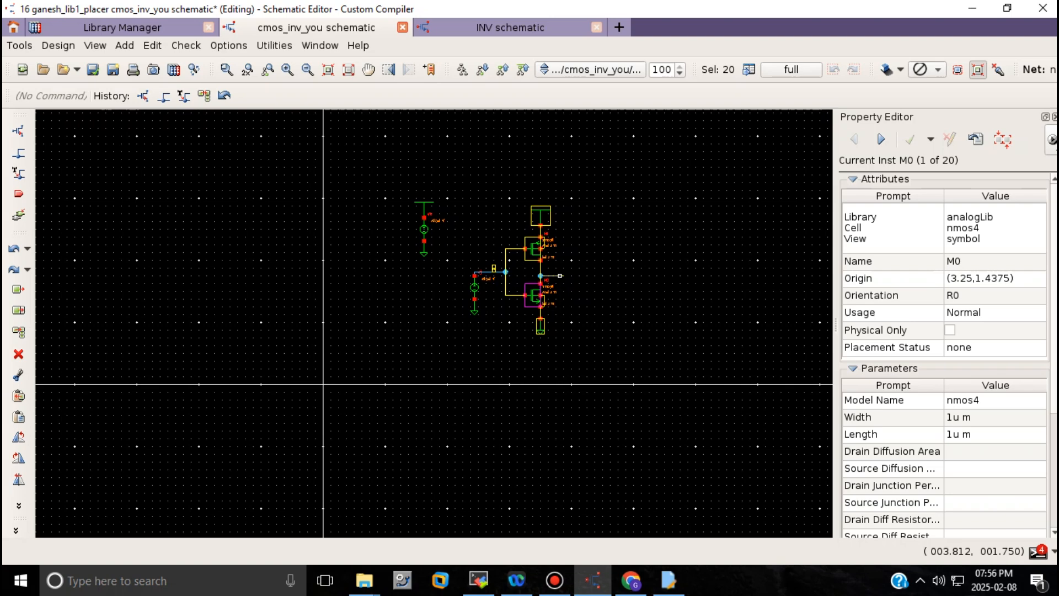
Label the inverter's output wire "OUT_FP"
key("l")
key("f")
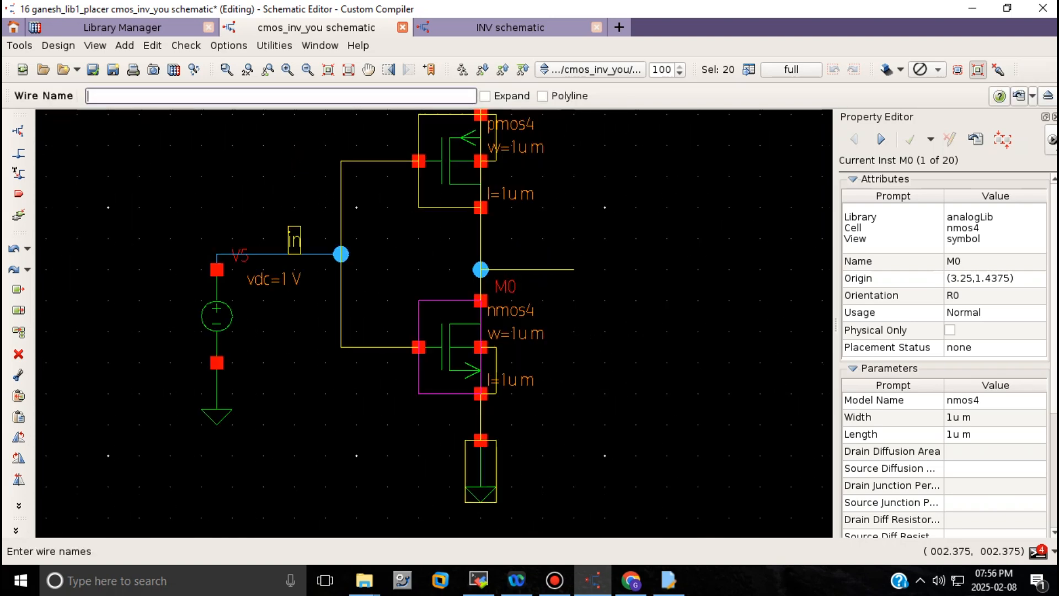
type("out")
key("BackSpace")
key("BackSpace")
key("BackSpace")
type("OU")
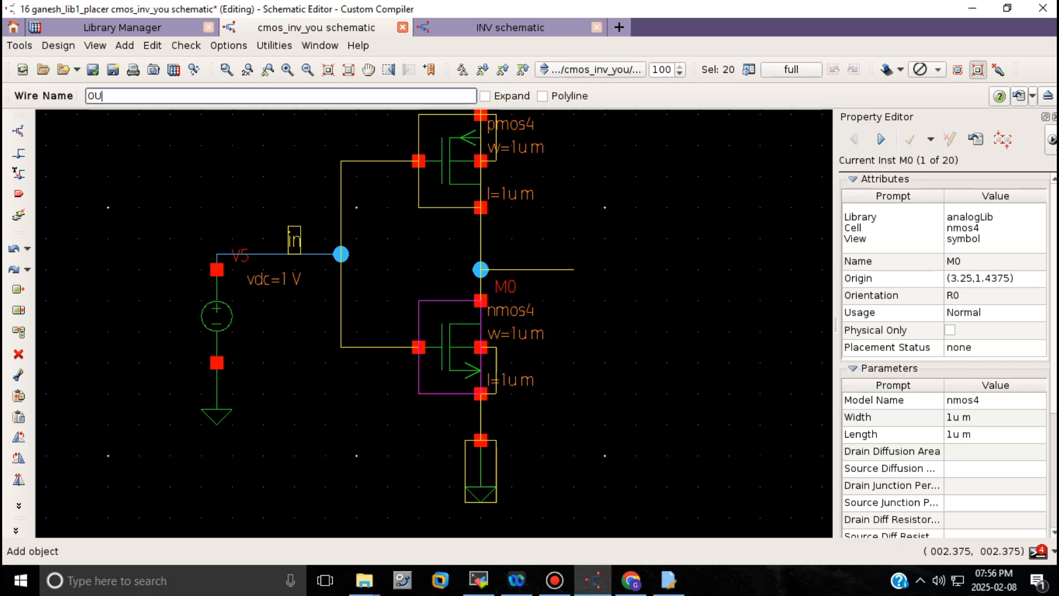
type("T_FP")
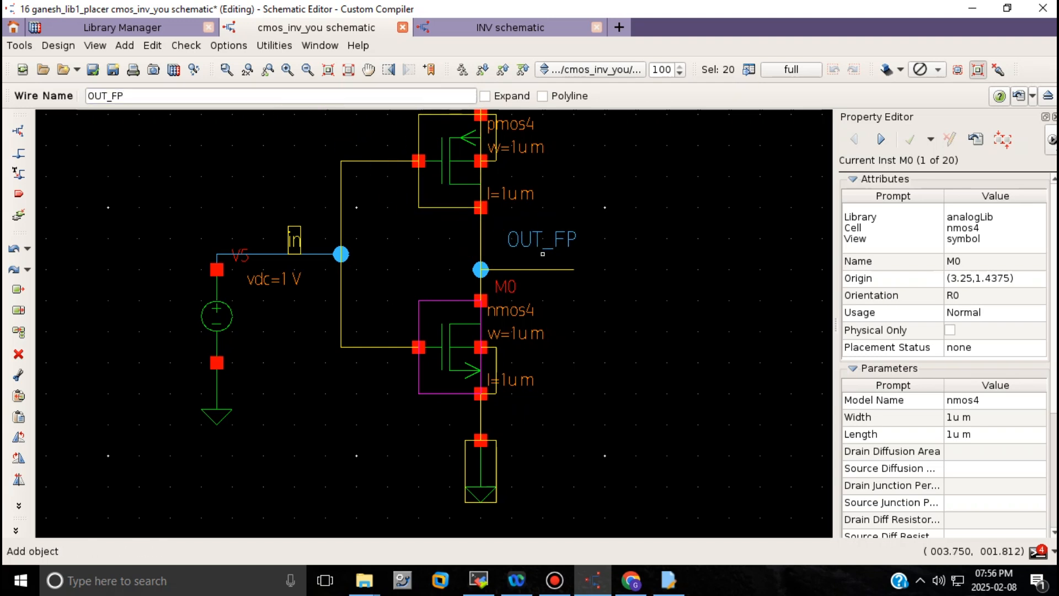
left_click(543, 269)
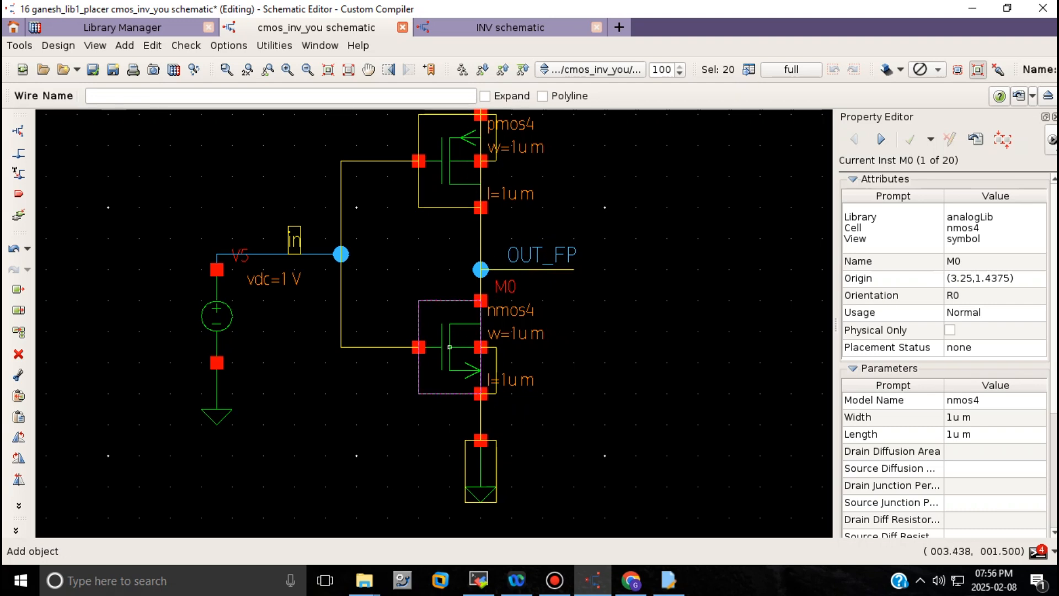
scroll(565, 301, "down", 1)
key("Escape")
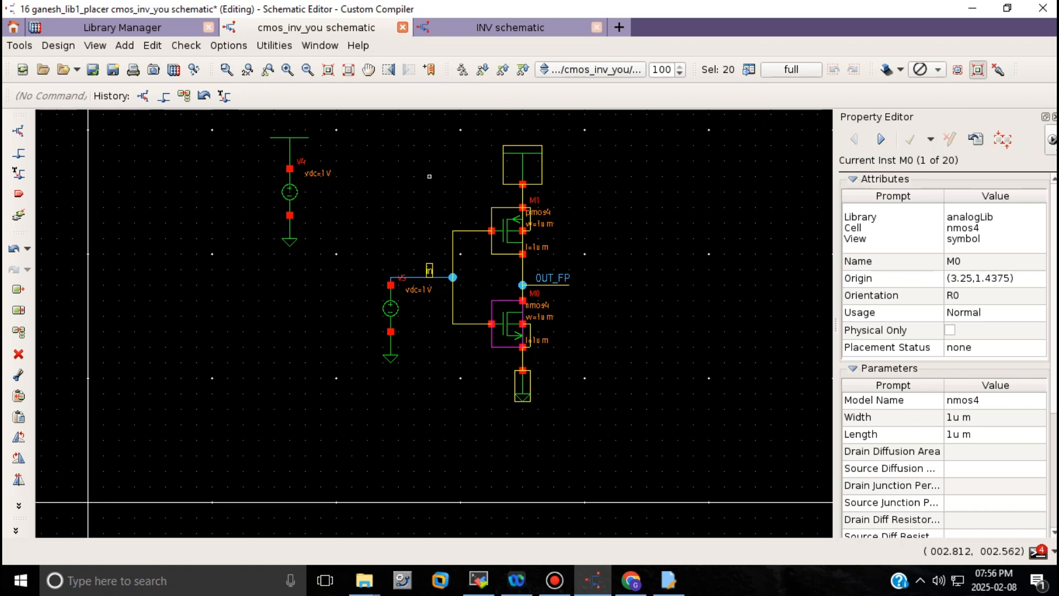
Make two copies of the labelled inverter and its input source, side by side to the right of the original
left_click_drag(359, 124, 610, 449)
key("c")
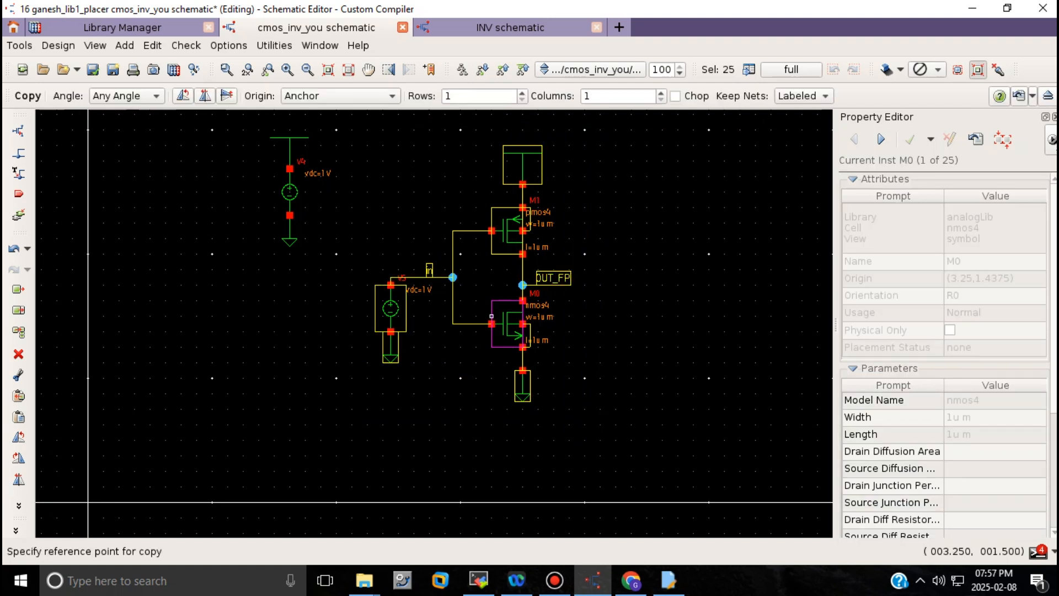
left_click(499, 316)
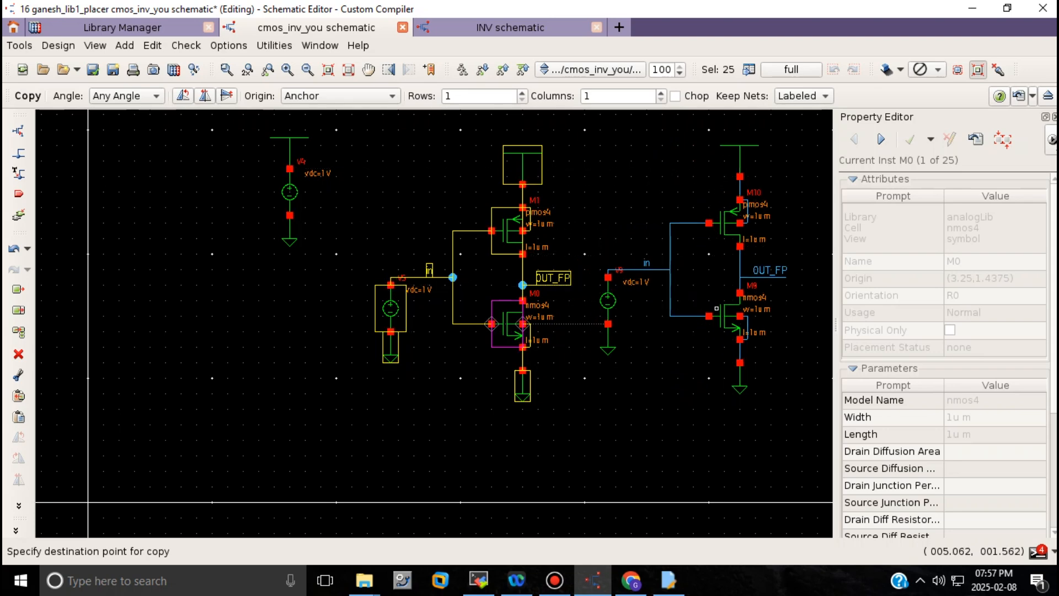
left_click(717, 316)
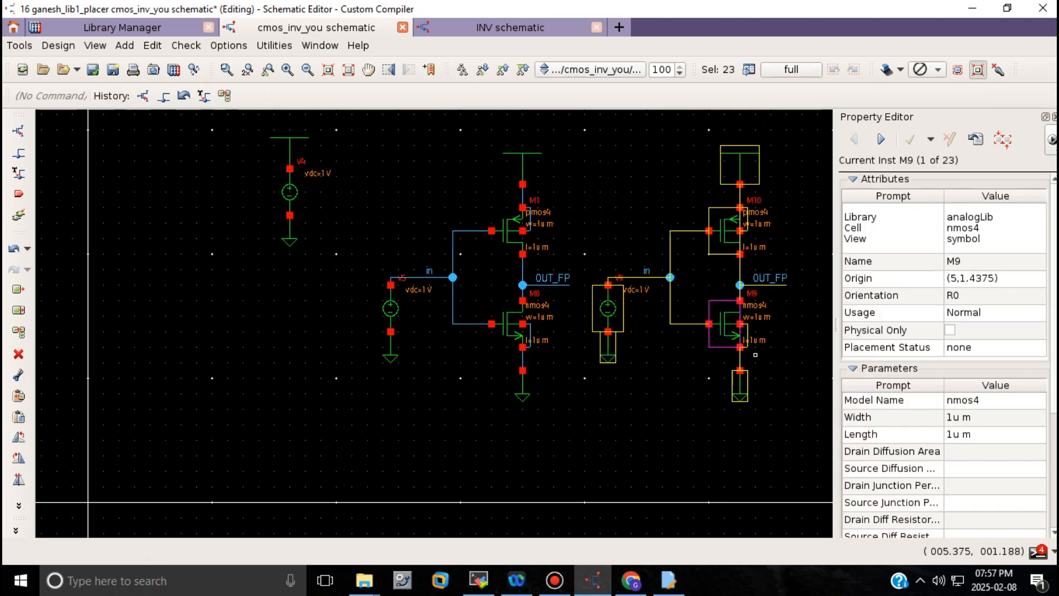
key("Right")
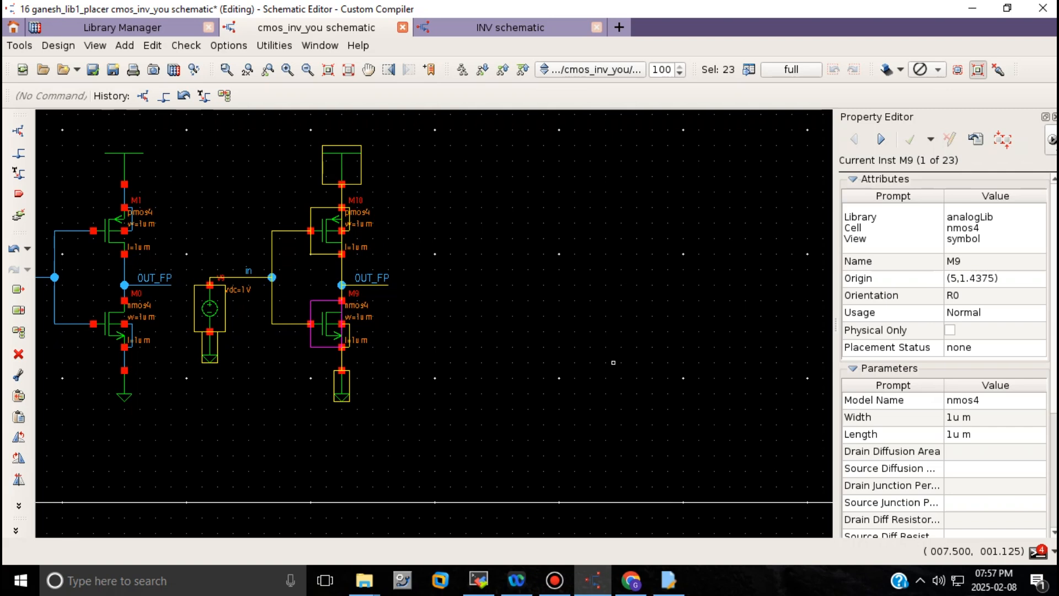
key("c")
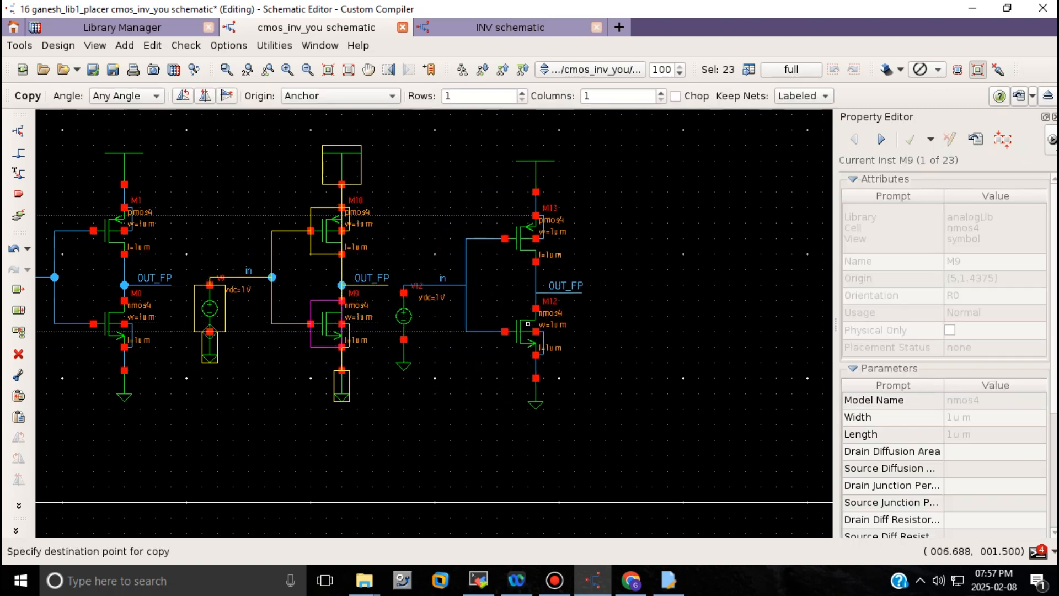
left_click(535, 323)
key("Escape")
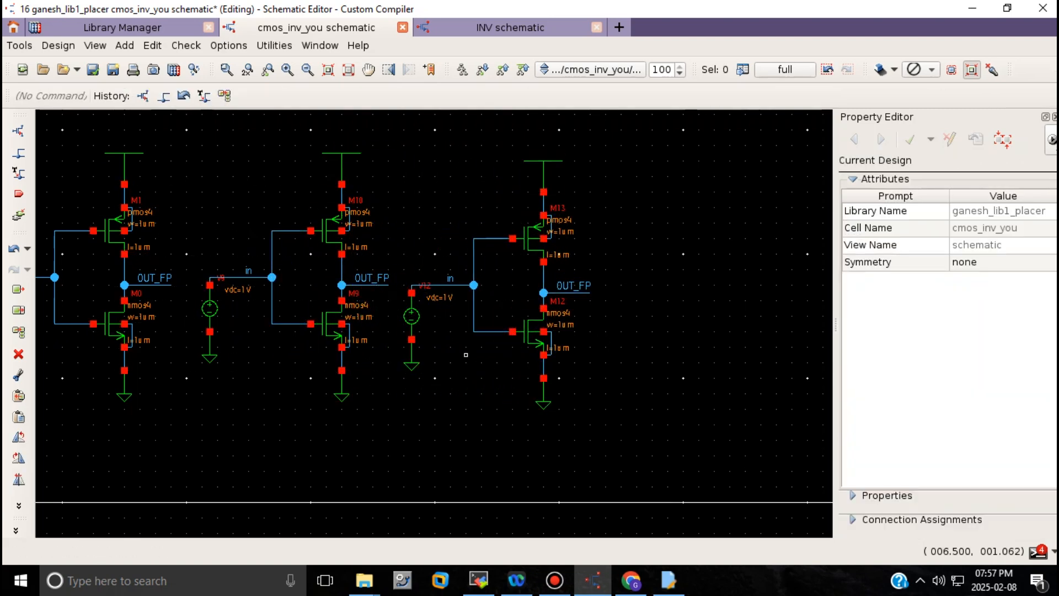
Delete the input voltage source and its gnd symbol from both copied inverters, keeping the "in" wires
left_click(218, 309)
key("Delete")
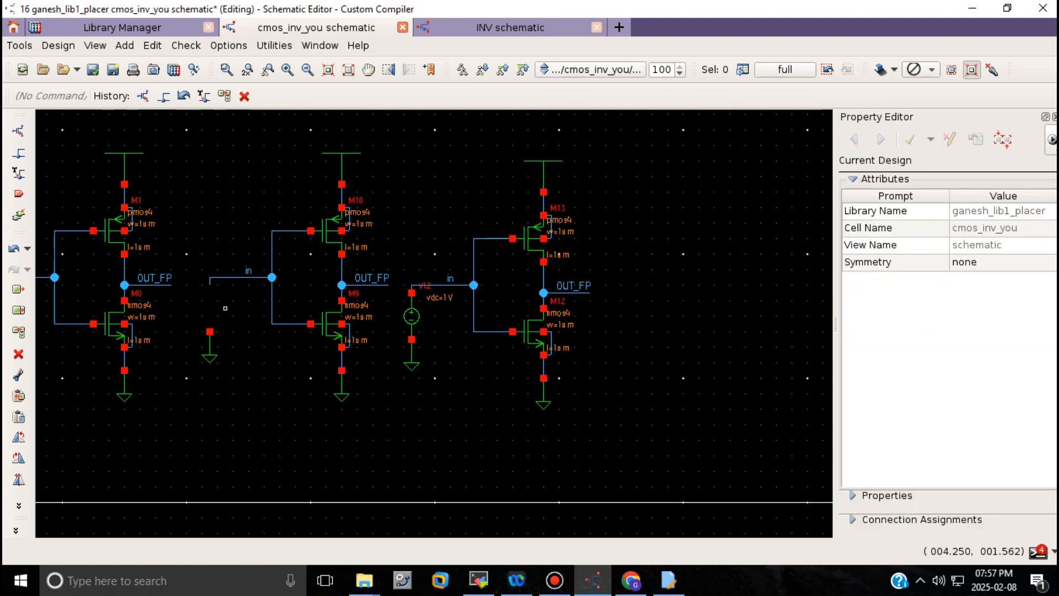
left_click(218, 347)
key("Delete")
left_click(412, 323)
key("Delete")
left_click(412, 363)
key("Delete")
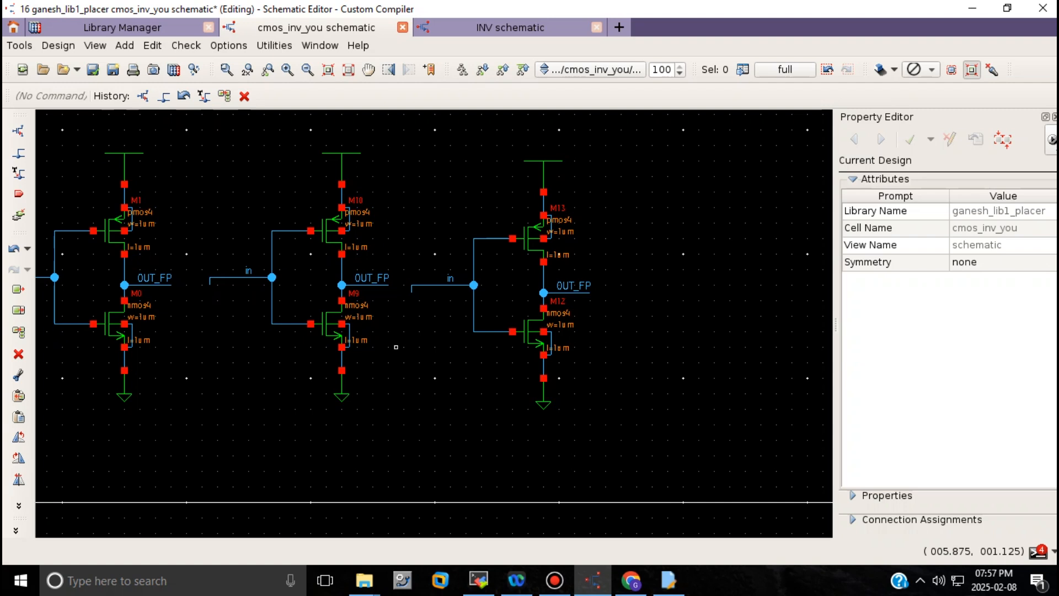
Rename the output wire label of the middle inverter to OUT_T
scroll(166, 320, "down", 1)
scroll(171, 326, "up", 1)
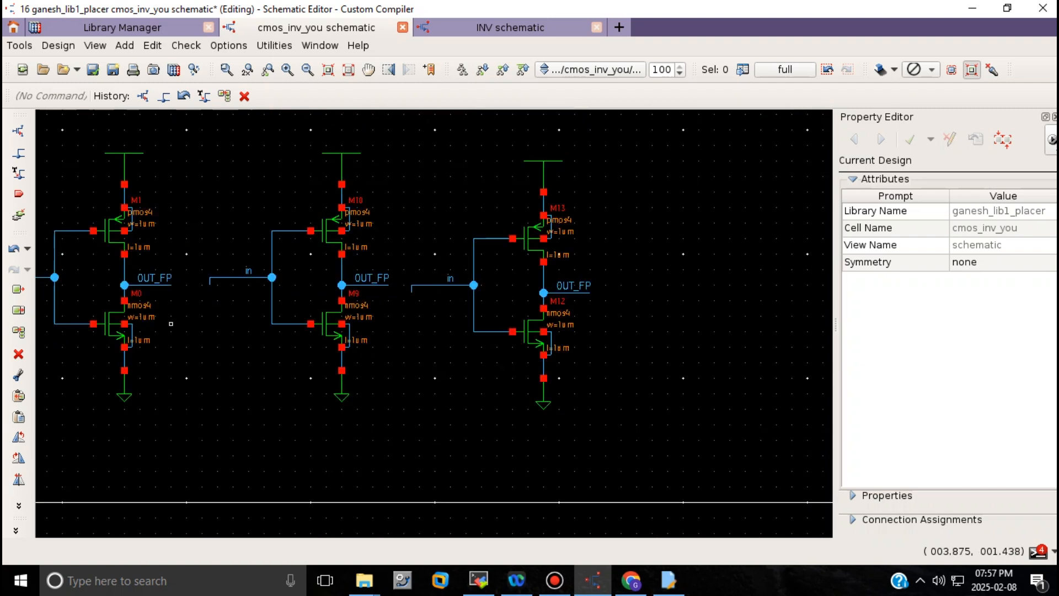
left_click(248, 270)
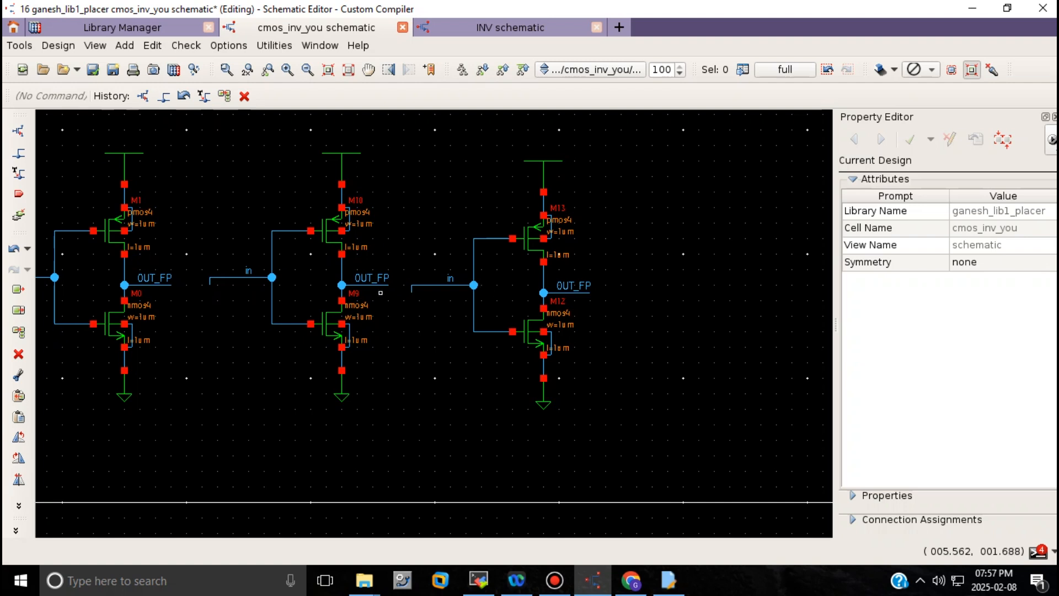
left_click(373, 277)
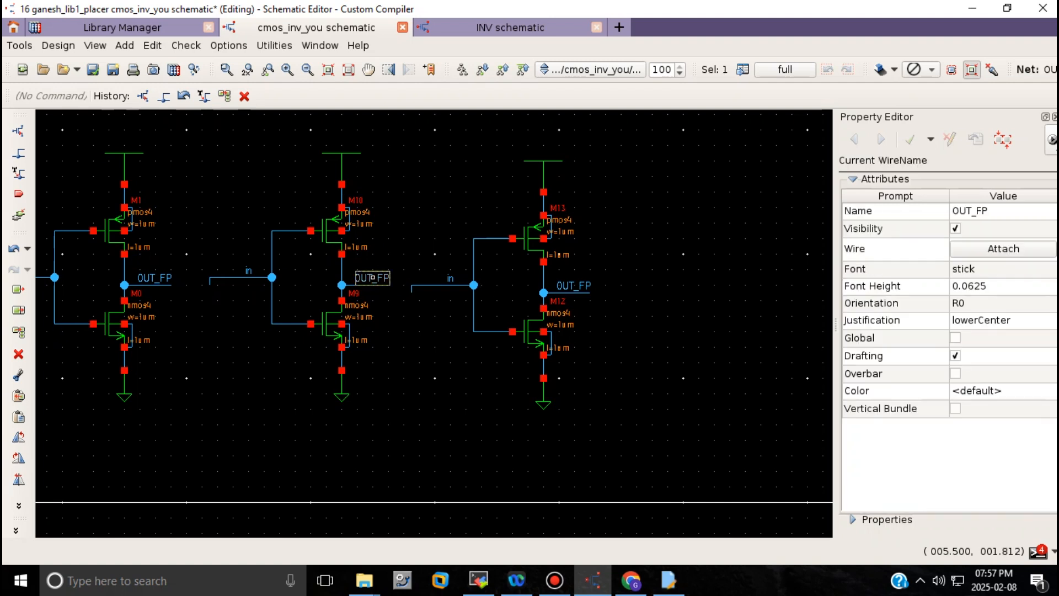
left_click(997, 211)
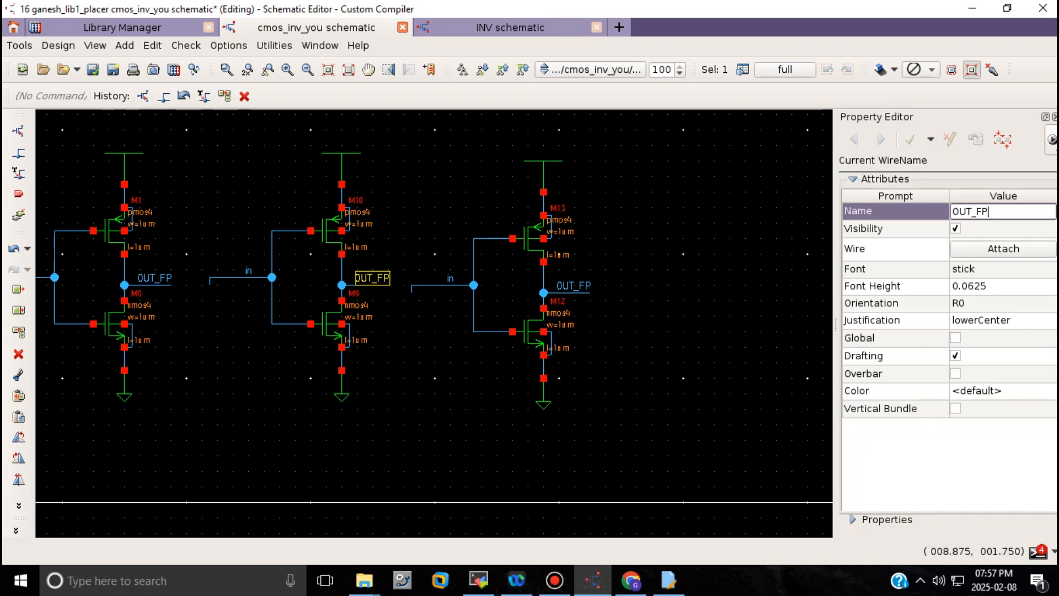
key("BackSpace")
key("BackSpace")
key("Return")
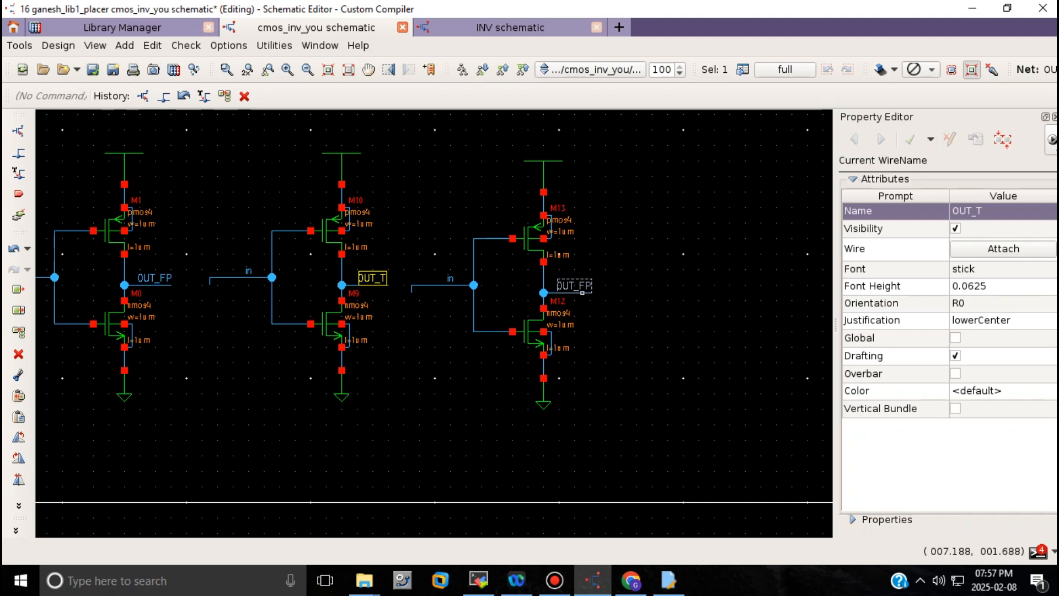
Rename the output wire label of the third inverter to OUT_FN
left_click(574, 285)
key("BackSpace")
key("BackSpace")
type("S")
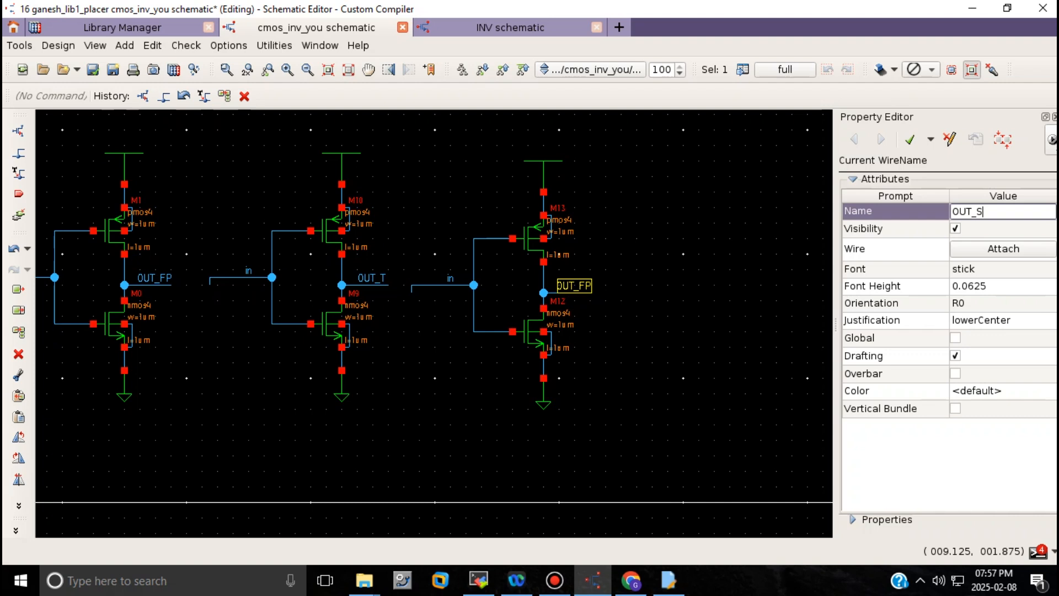
key("BackSpace")
type("FN")
key("Return")
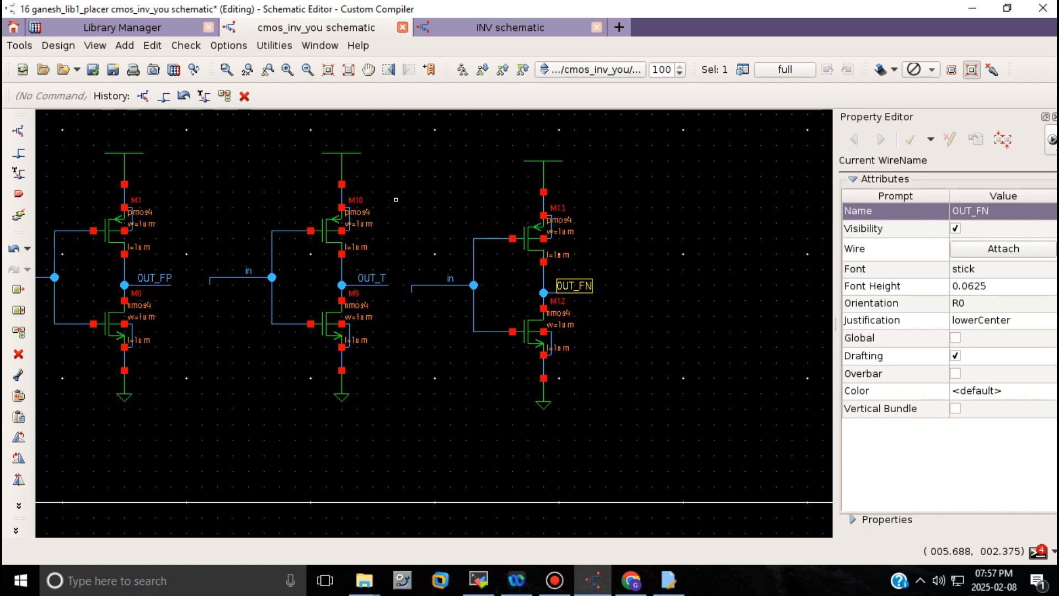
Set the model name of the PMOS in the first inverter, whose output is OUT_FP, to PMOS_FF
key("Left")
left_click(507, 230)
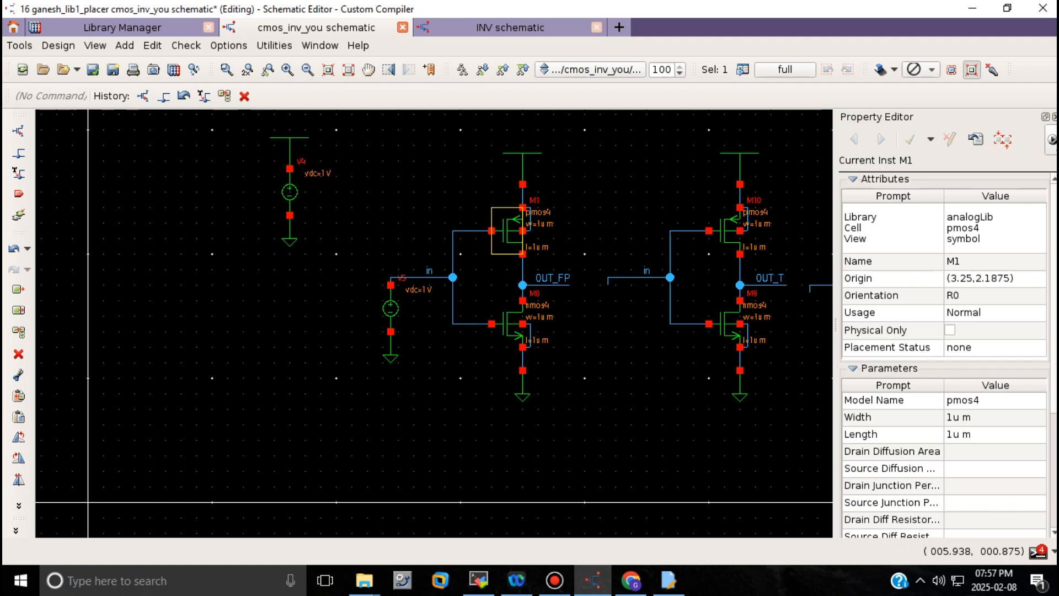
left_click(976, 401)
key("BackSpace")
key("BackSpace")
key("BackSpace")
key("BackSpace")
key("BackSpace")
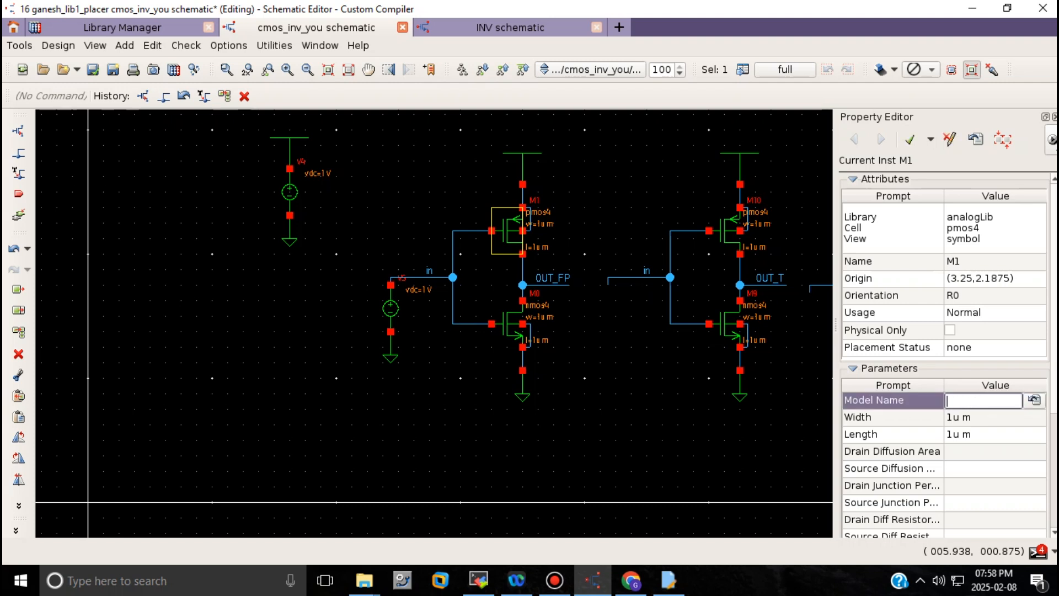
type("PMOS_FF")
key("Return")
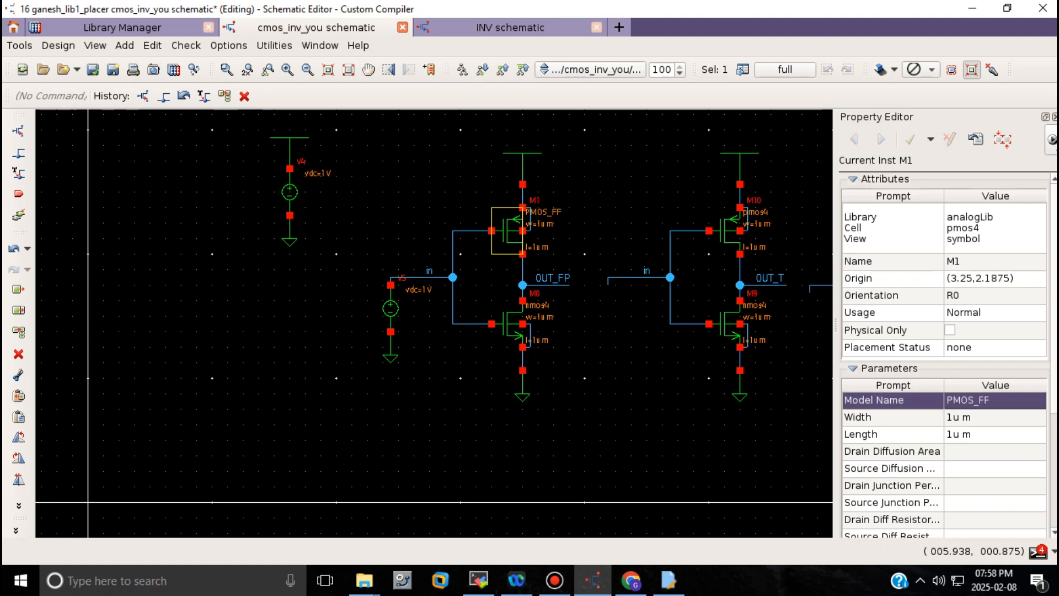
Set the model name of the NMOS in the first inverter, whose output is OUT_FP, to NMOS_SS
left_click(508, 324)
left_click(995, 401)
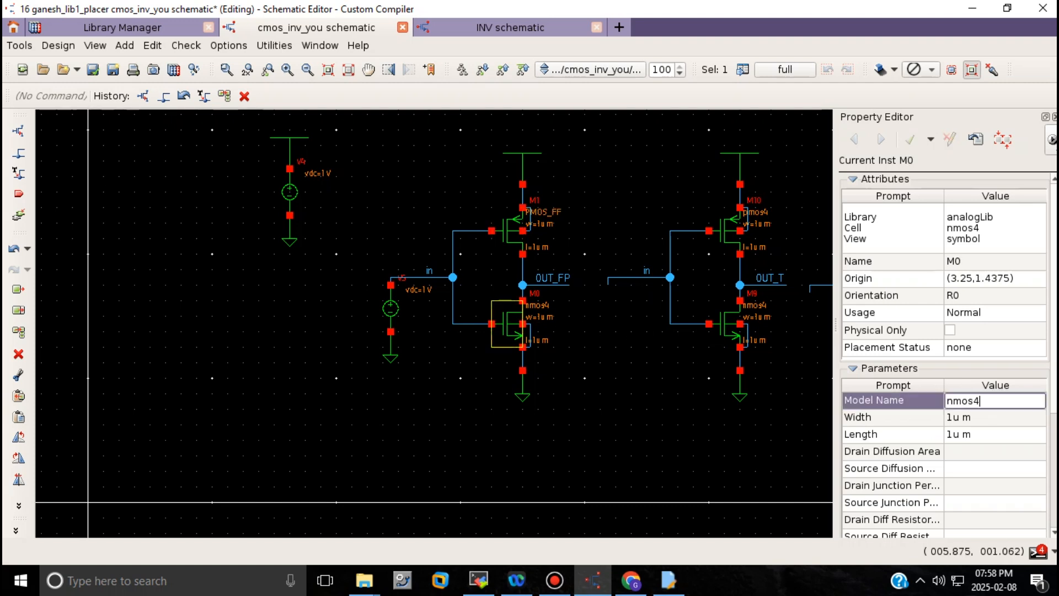
key("ctrl+a")
key("BackSpace")
type("NMOS_")
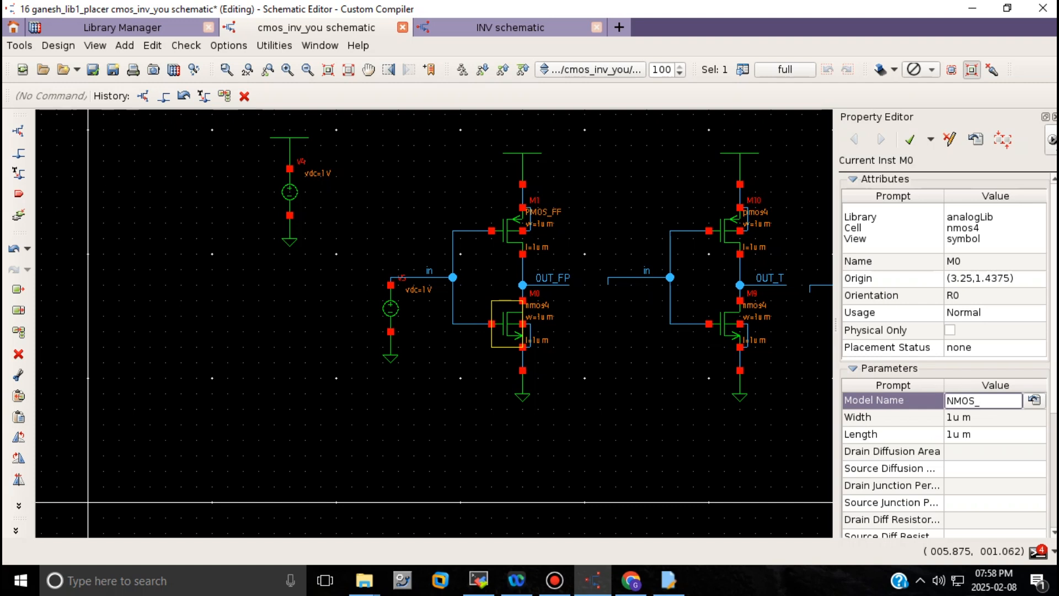
type("SS")
key("Return")
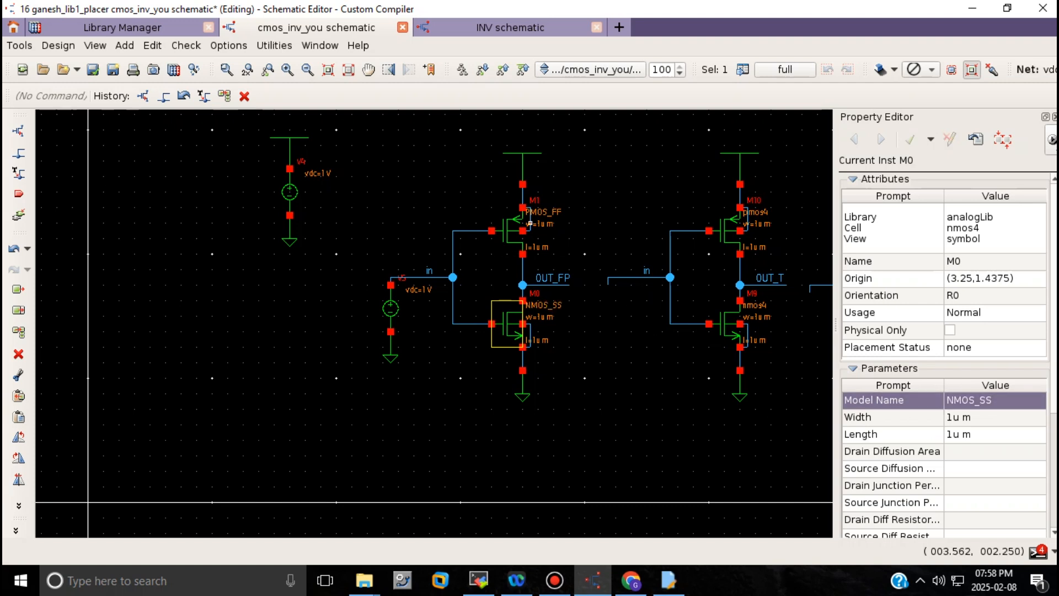
Set the model name of the PMOS in the middle inverter, whose output is OUT_T, to PMOS_TT
left_click(775, 224)
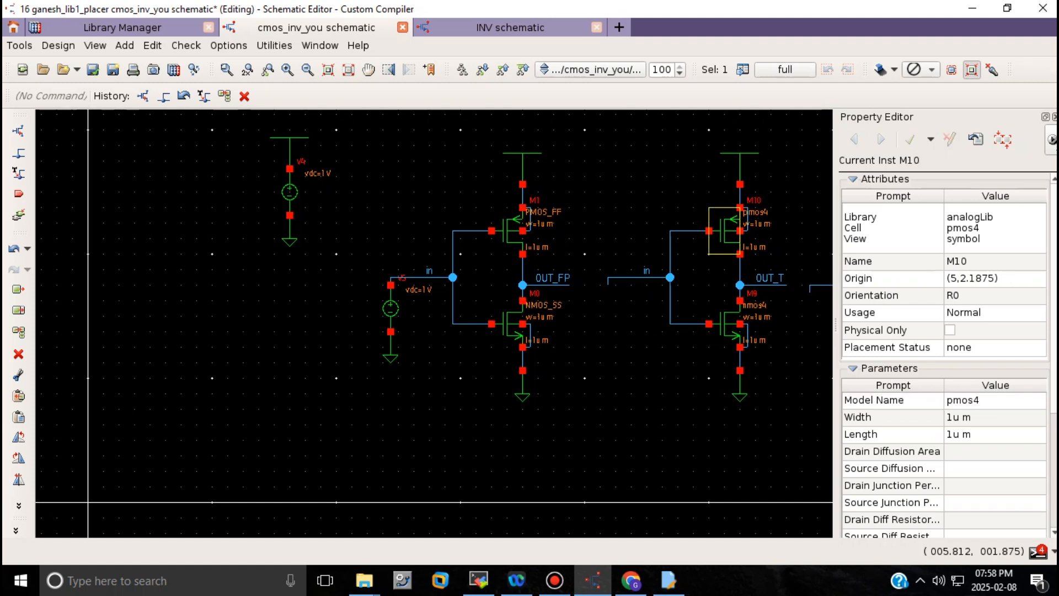
left_click(995, 400)
key("BackSpace")
key("BackSpace")
key("BackSpace")
key("BackSpace")
key("BackSpace")
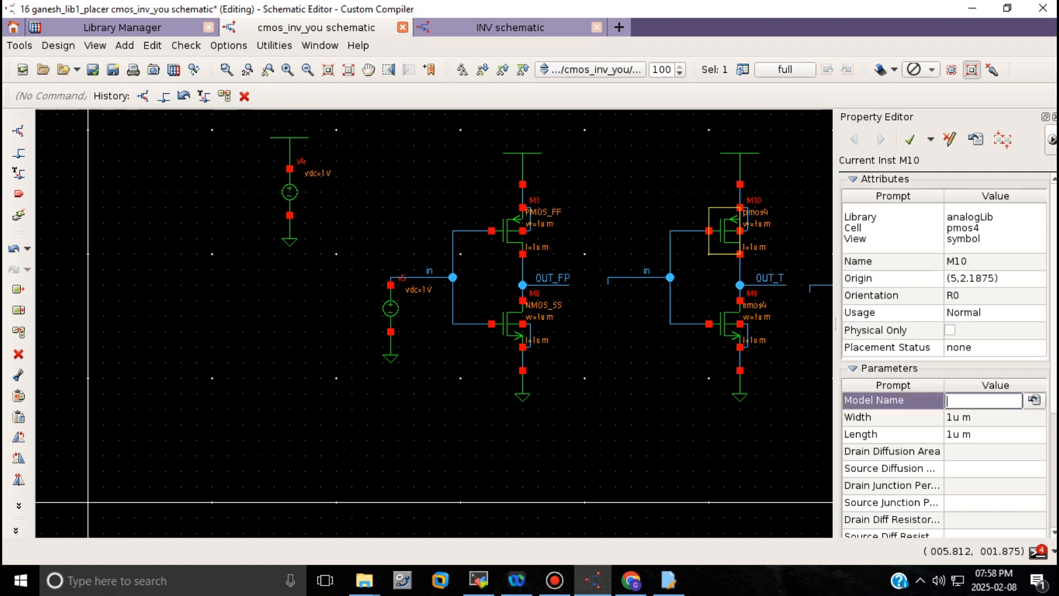
type("PMOS_TT")
key("Return")
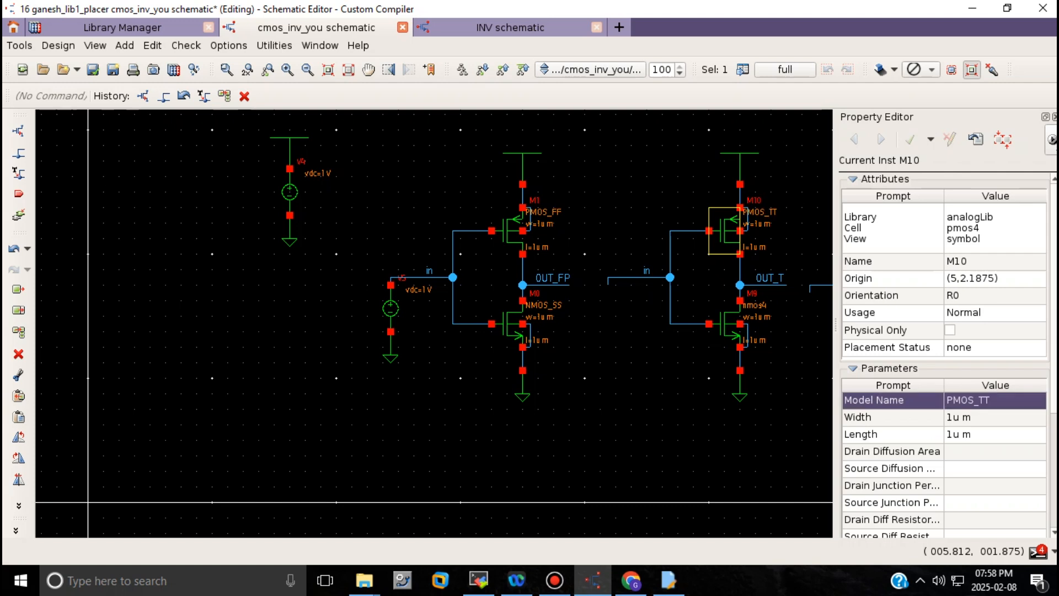
Set the model name of the NMOS in the middle inverter, whose output is OUT_T, to NMOS_TT
left_click(731, 324)
left_click(995, 400)
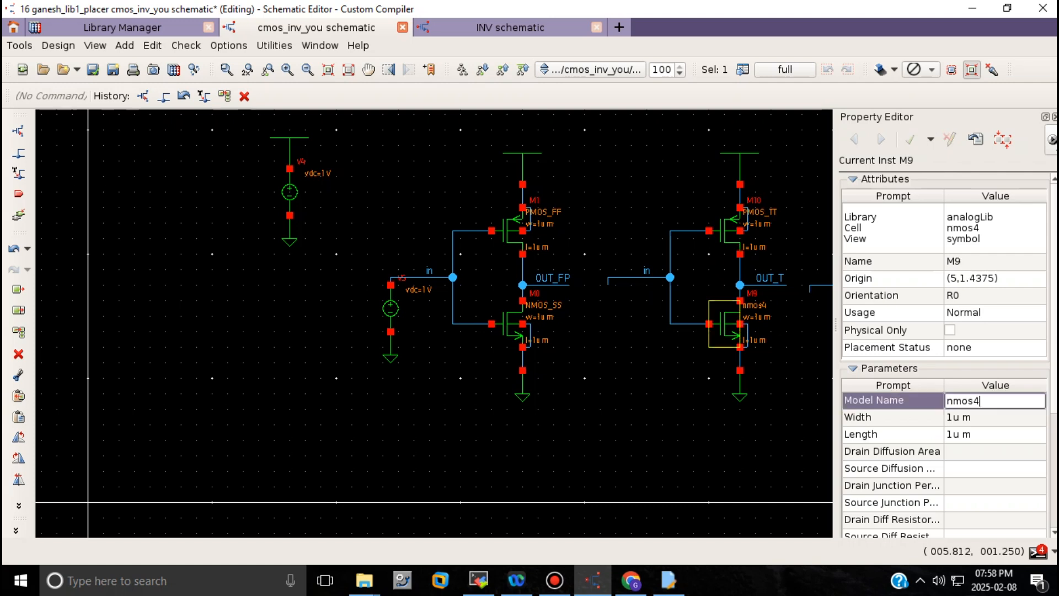
key("BackSpace")
key("BackSpace")
key("BackSpace")
key("BackSpace")
key("BackSpace")
type("NMOS_TT")
key("Return")
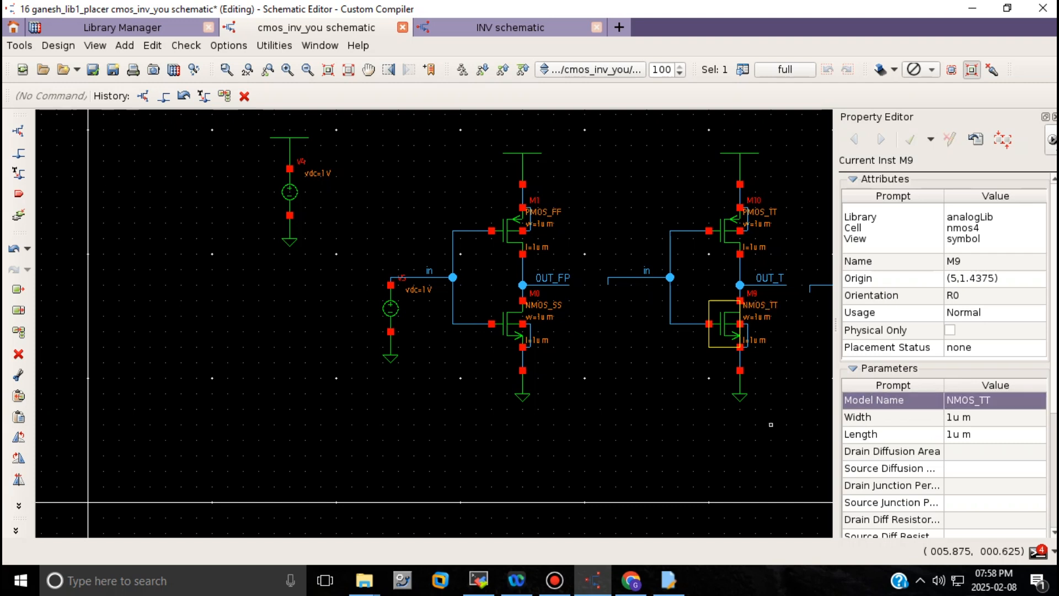
Set the model name of the PMOS in the third inverter, whose output is OUT_FN, to PMOS_SS
left_click(769, 425)
key("Right")
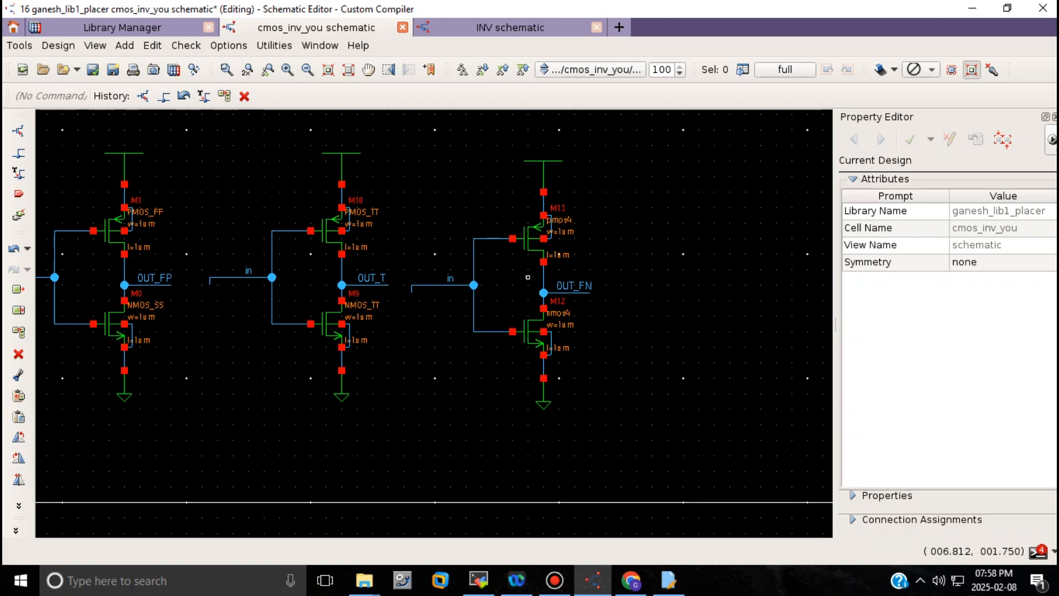
left_click(527, 247)
key("q")
key("q")
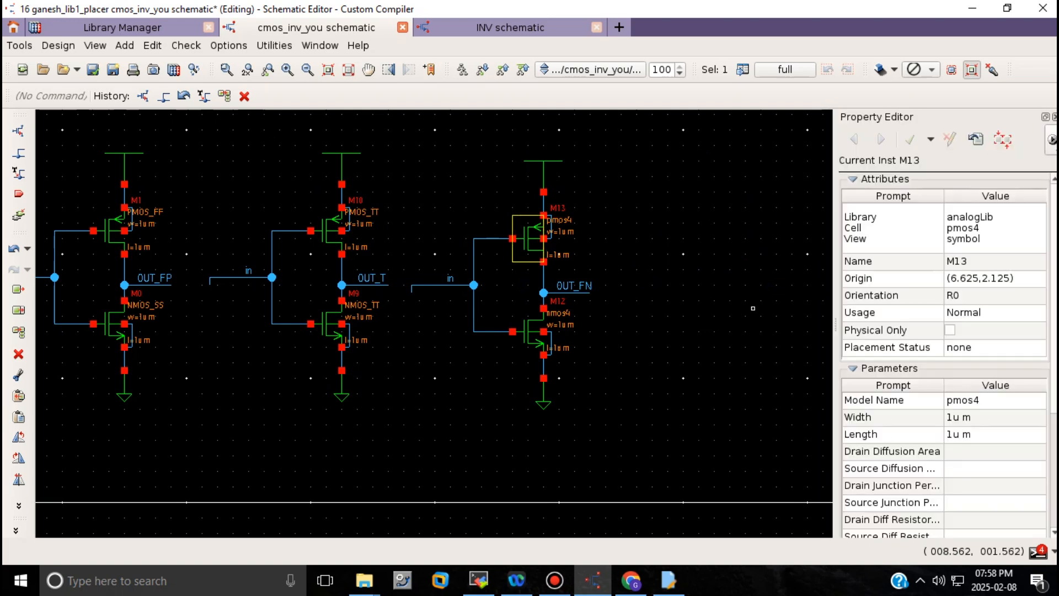
left_click(991, 401)
key("BackSpace")
key("BackSpace")
key("BackSpace")
key("BackSpace")
key("BackSpace")
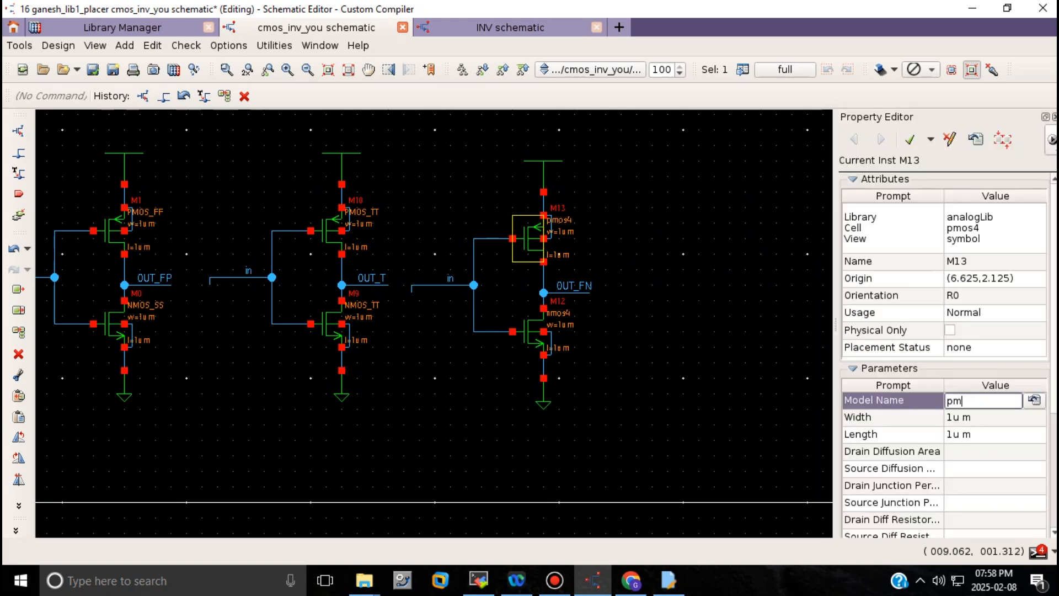
type("PMOS_SS")
key("Return")
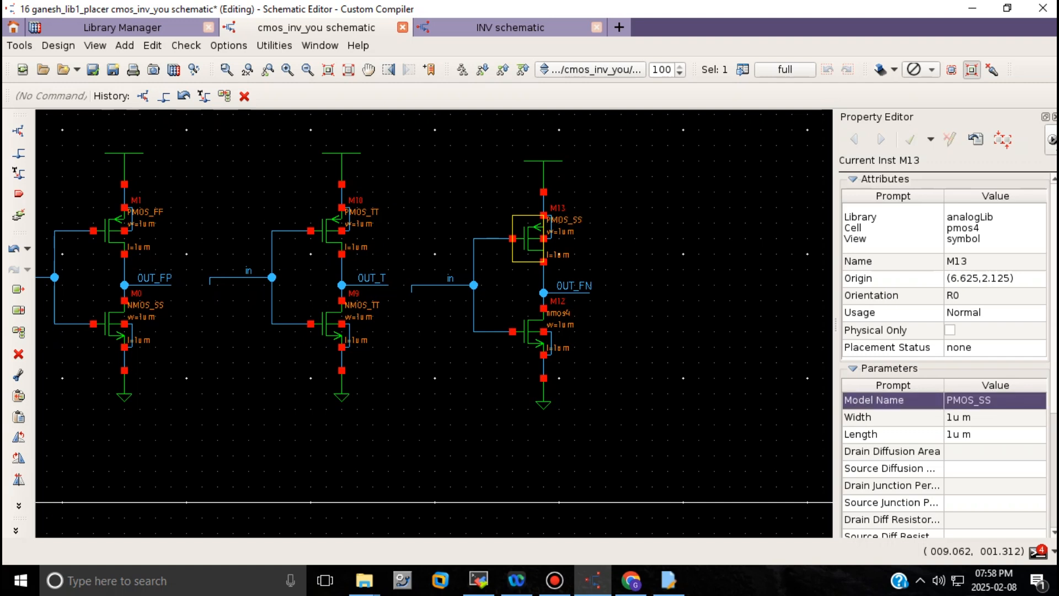
Set the model name of the NMOS in the third inverter, whose output is OUT_FN, to NMOS_FF
left_click(528, 331)
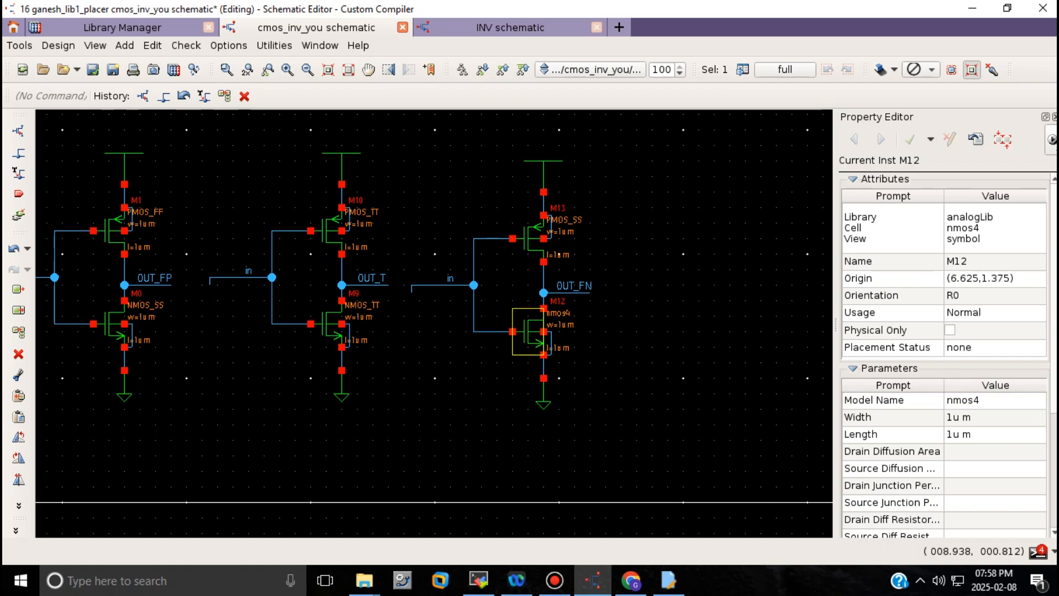
left_click(993, 401)
key("BackSpace")
key("BackSpace")
key("BackSpace")
key("BackSpace")
key("BackSpace")
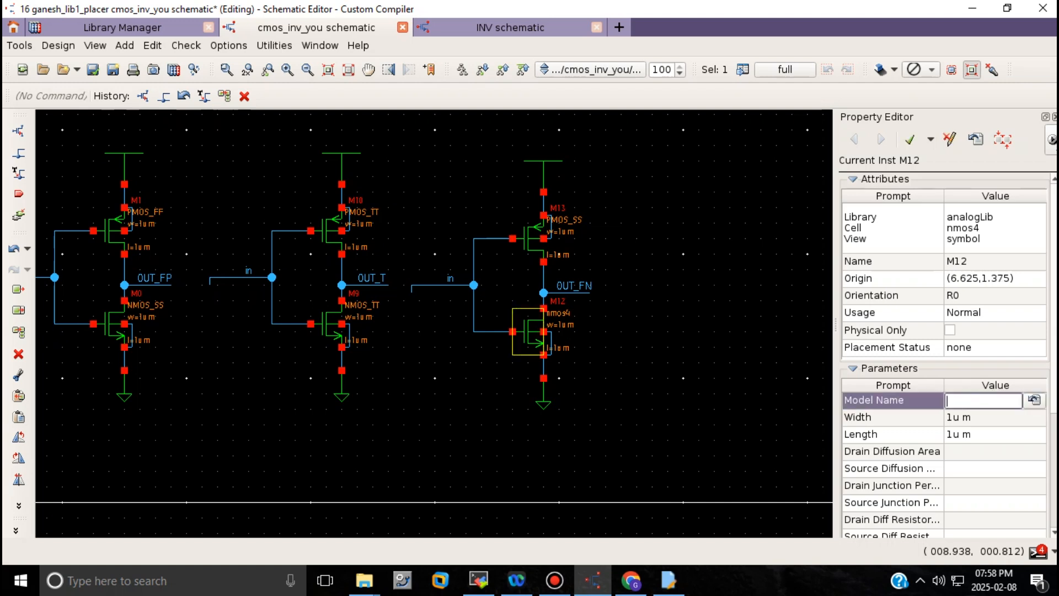
type("NMOS_FF")
key("Return")
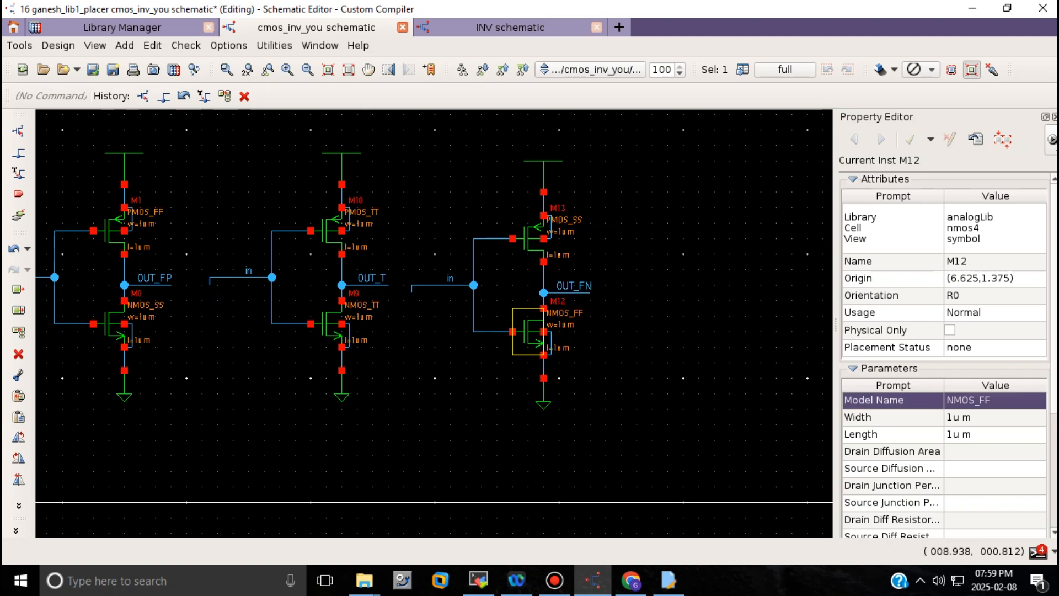
Check and save the cmos_inv_you schematic and open it in the PrimeWave simulation environment
key("Left")
key("Right")
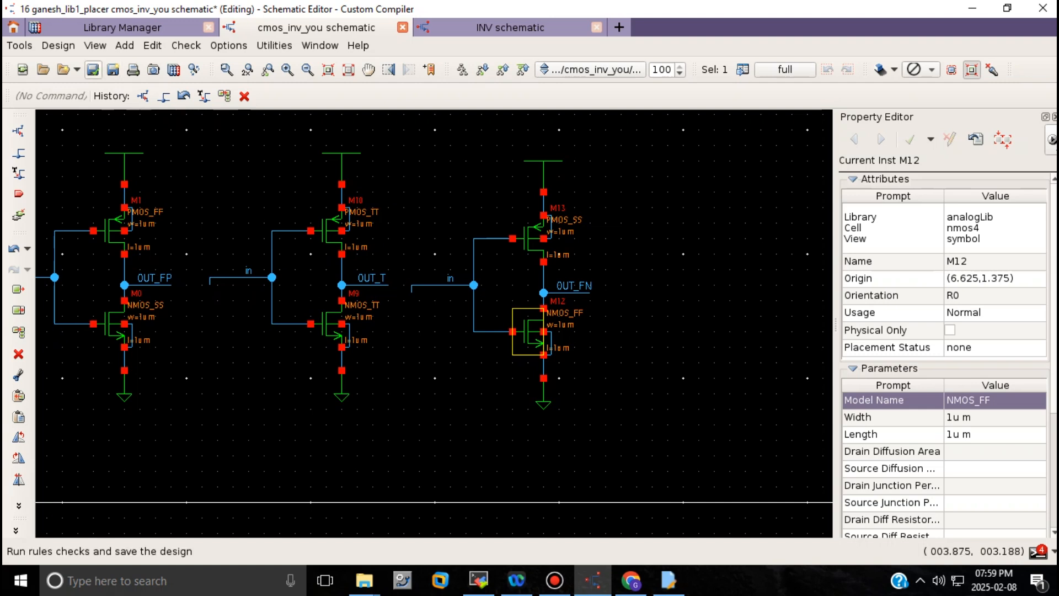
left_click(92, 69)
left_click(19, 45)
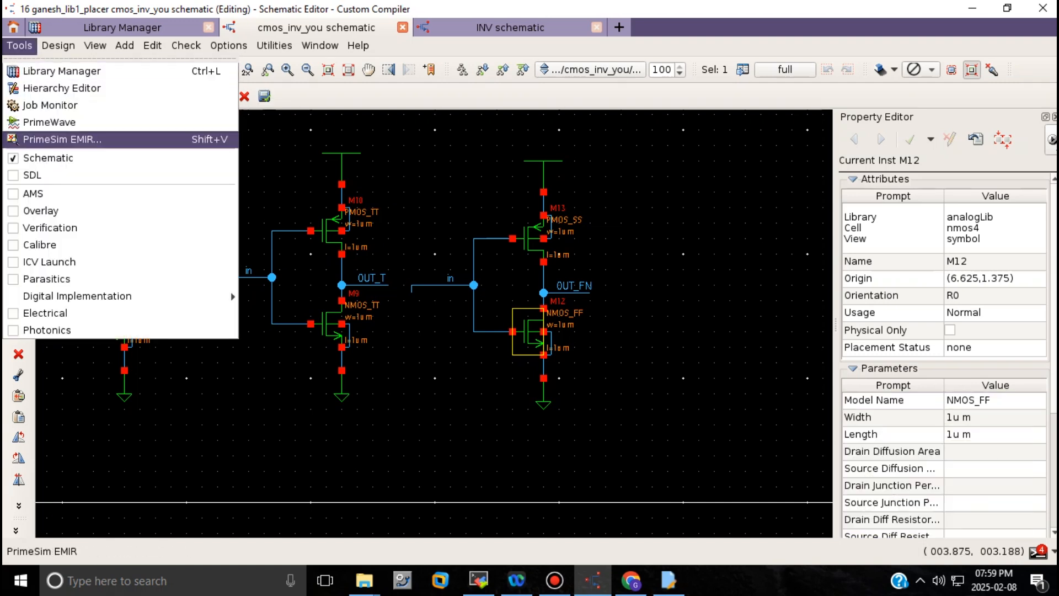
left_click(50, 122)
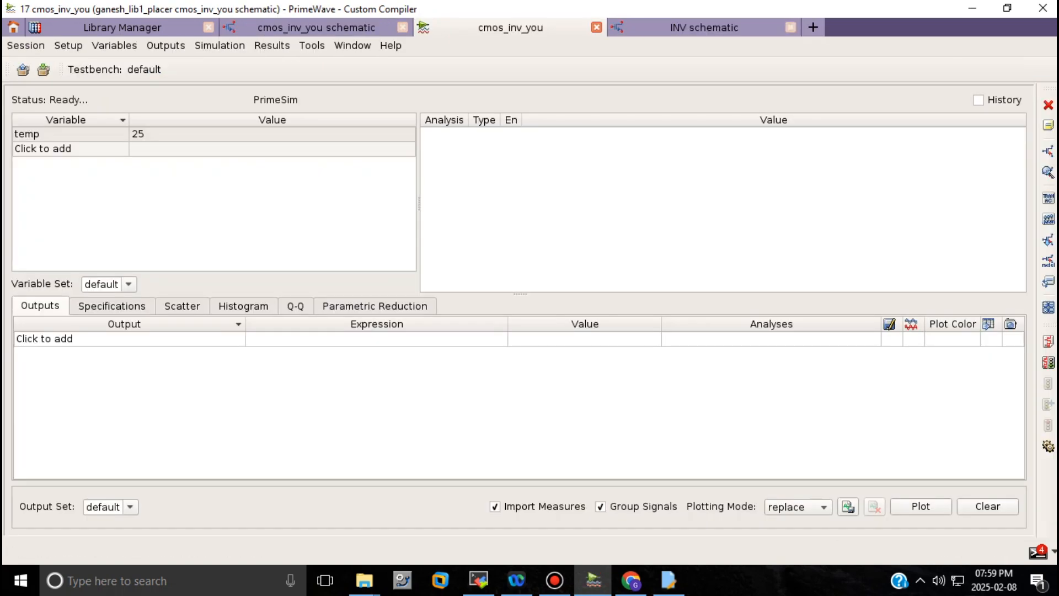
Disable the existing saed32nm, SAED14, SAED90nm and CNFET entries in the simulation's model files list
left_click(61, 45)
left_click(97, 158)
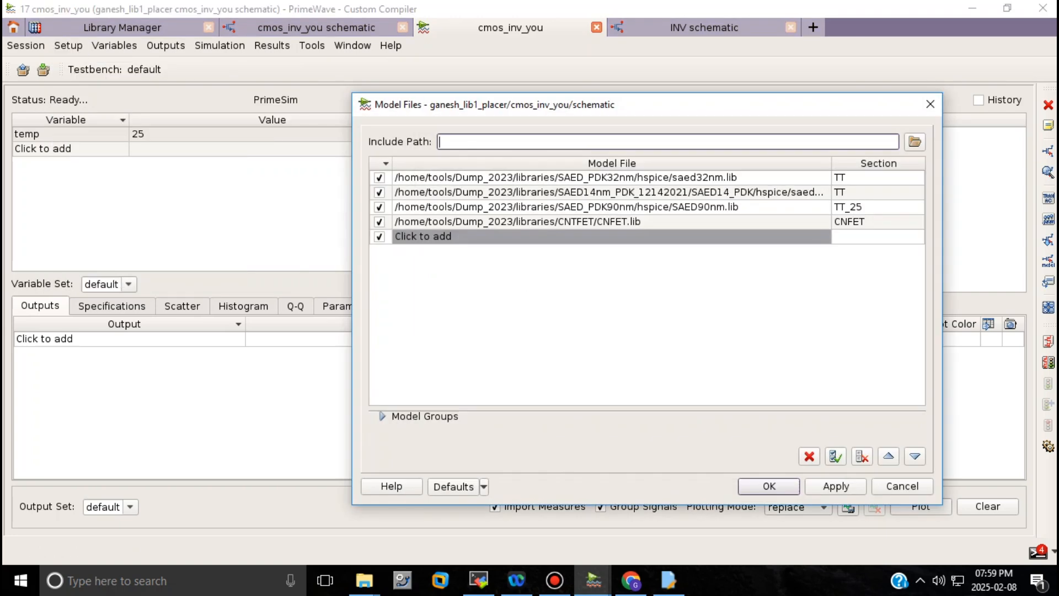
left_click(379, 192)
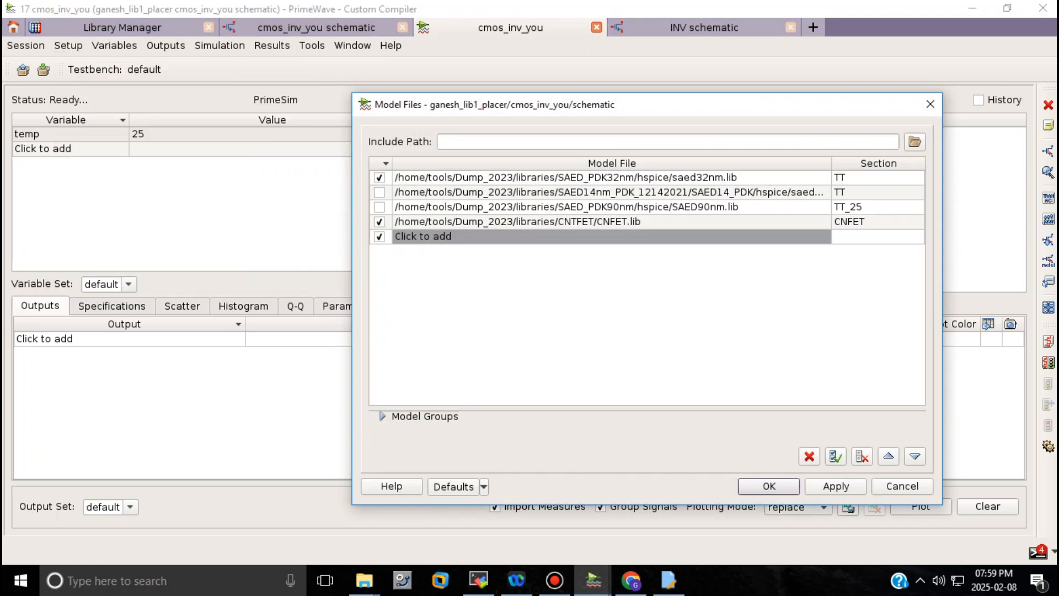
left_click(379, 177)
left_click(379, 222)
Start adding a new model file entry and browse to the folder /home/tools/Dump_2023/libraries/model_file/p045
left_click(468, 236)
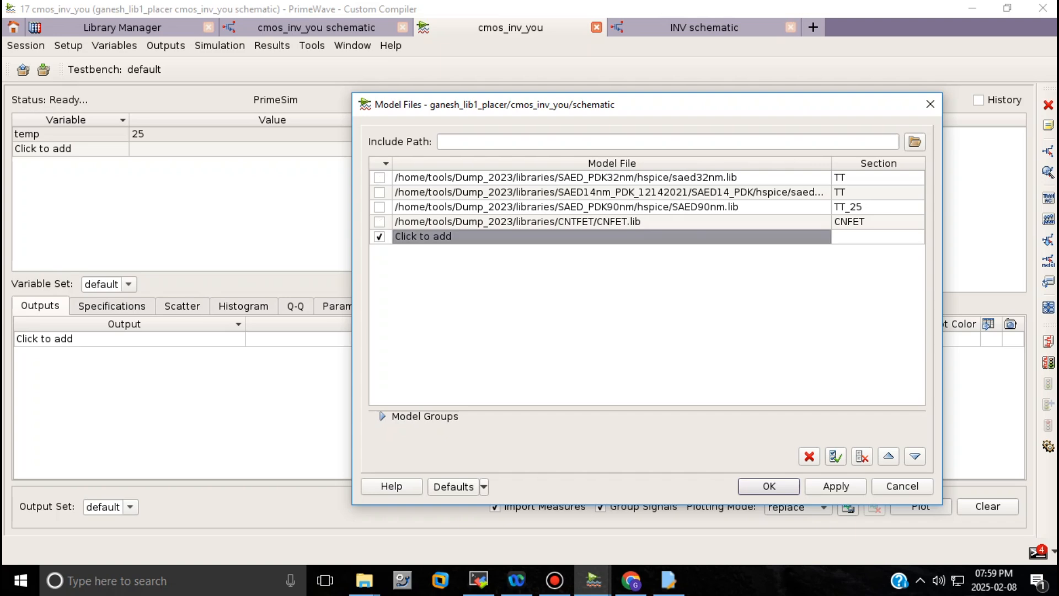
left_click(821, 237)
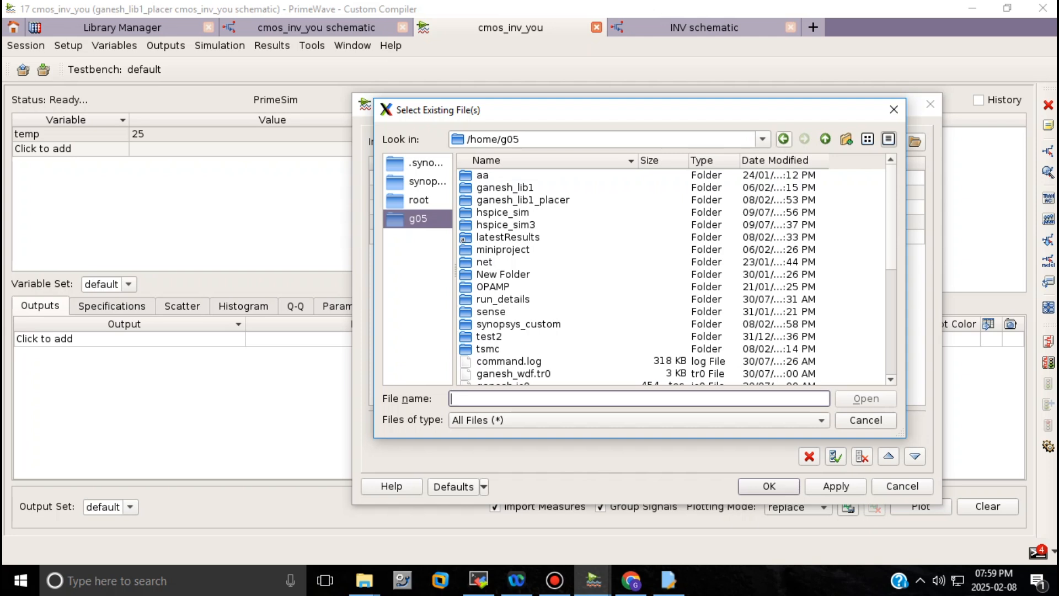
left_click(783, 139)
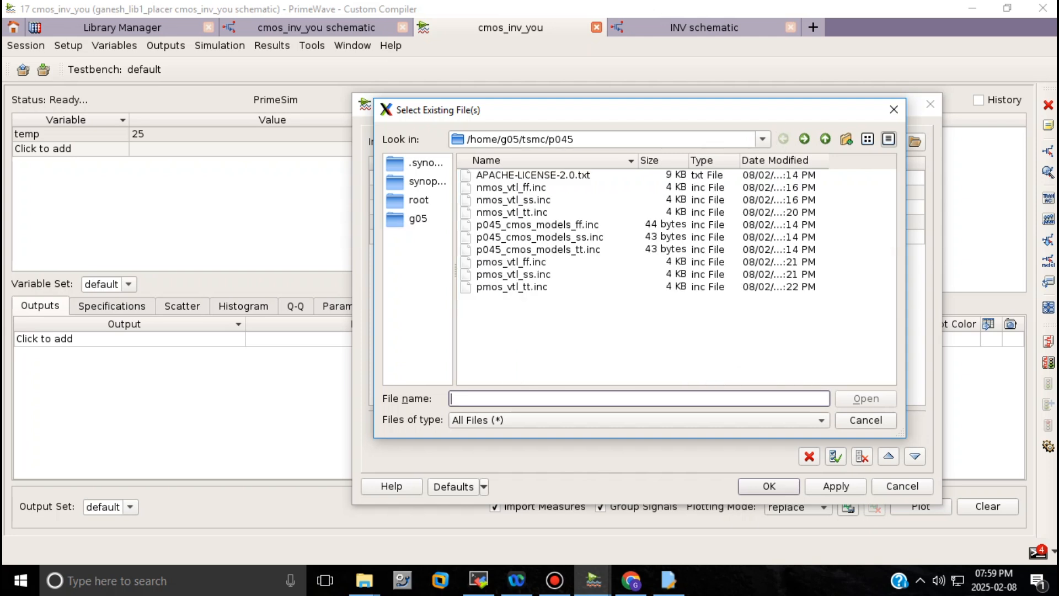
left_click(826, 139)
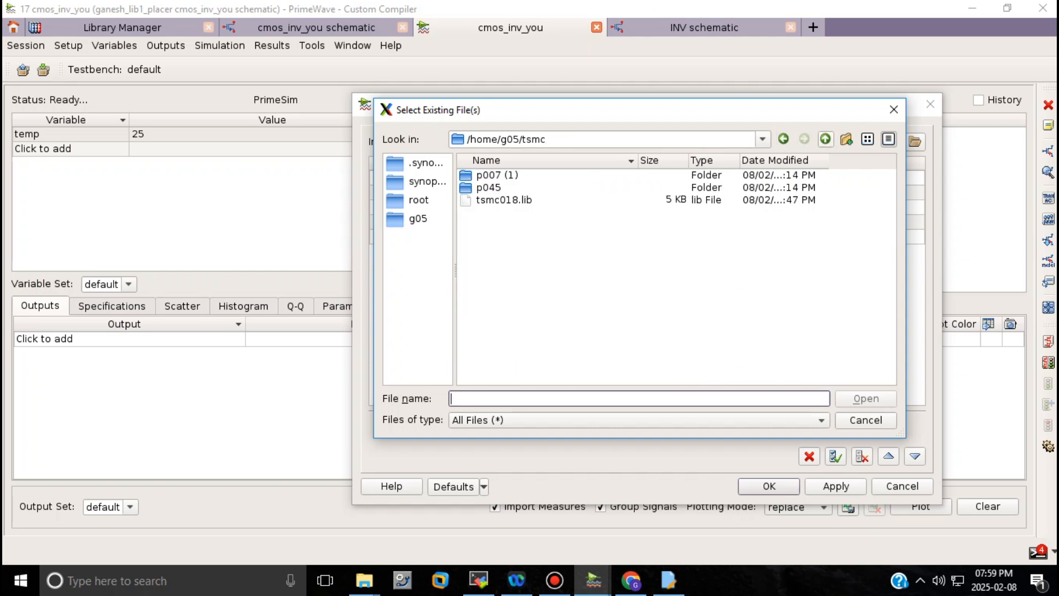
left_click(826, 139)
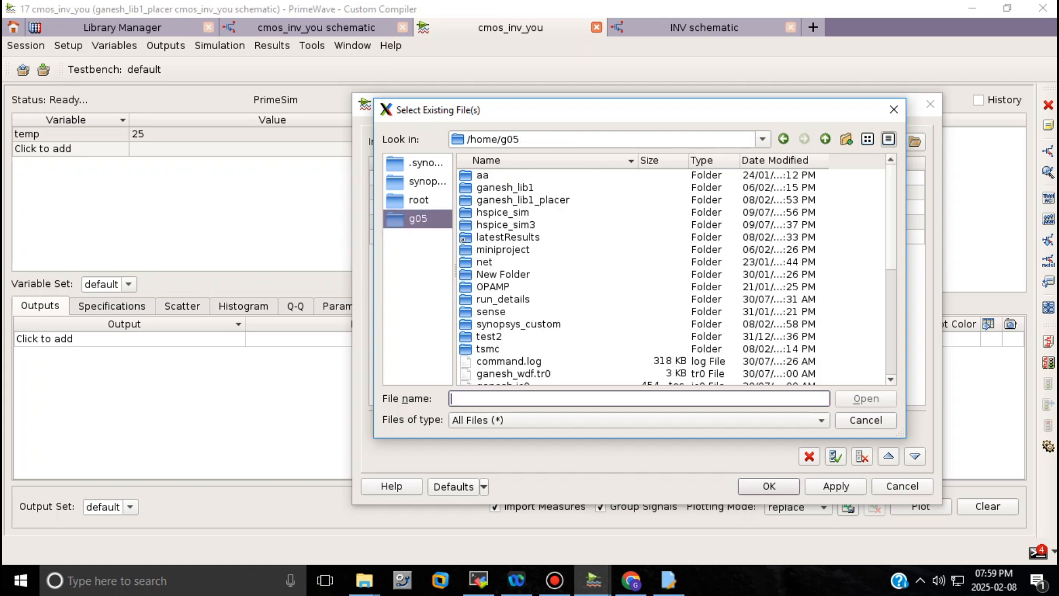
left_click(825, 139)
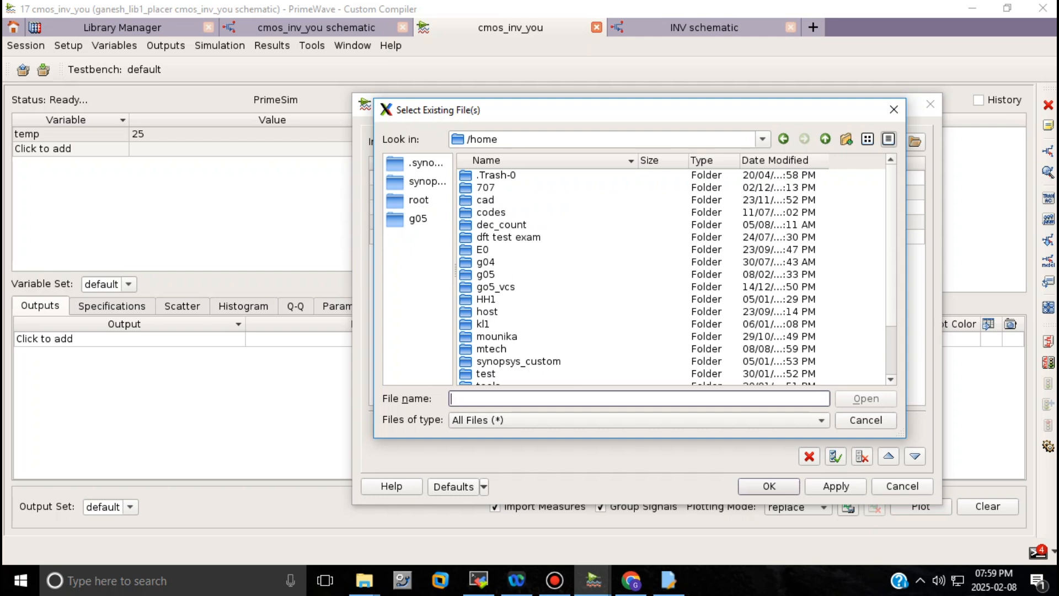
scroll(635, 275, "down", 2)
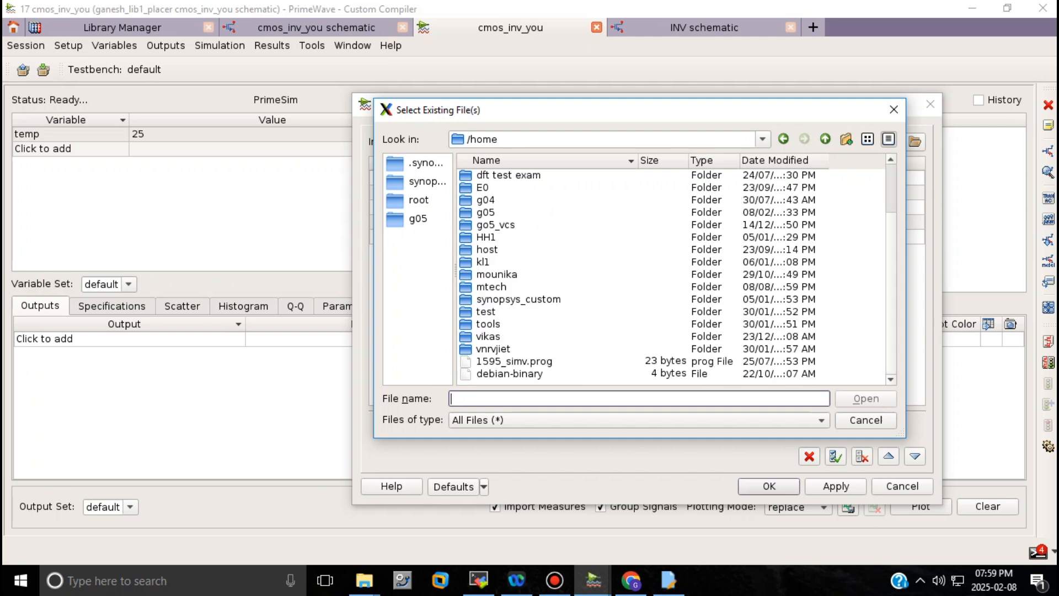
double_click(488, 324)
double_click(505, 199)
double_click(495, 212)
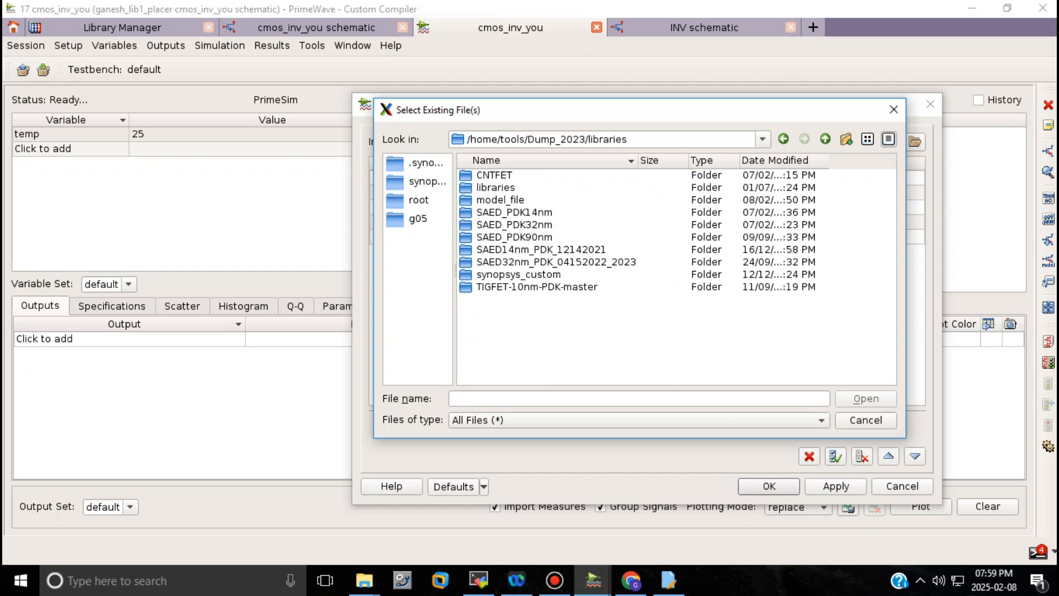
double_click(500, 199)
double_click(489, 175)
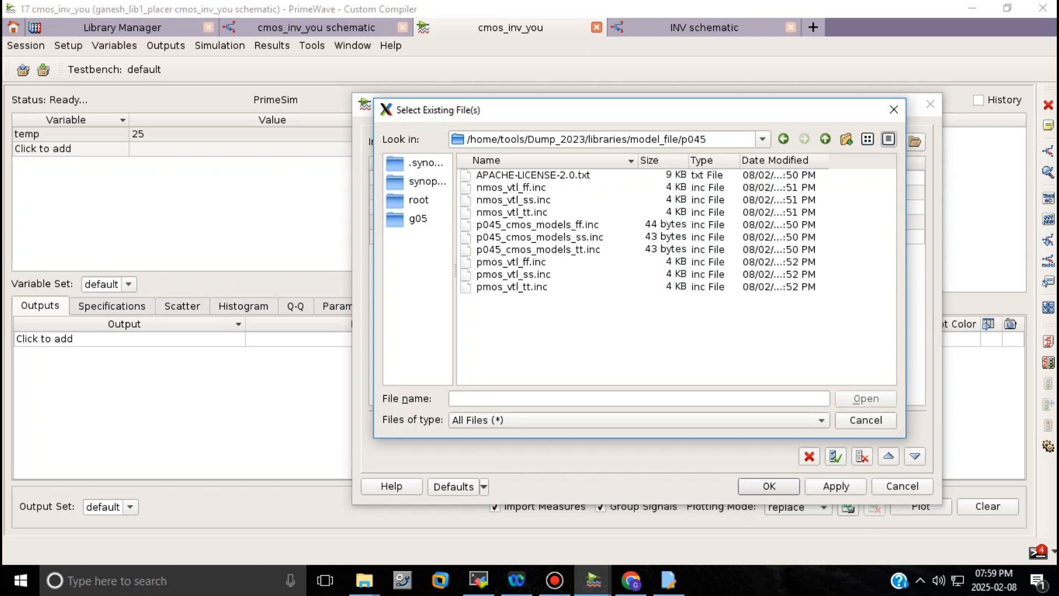
Add the ff, ss and tt versions of the nmos_vtl and pmos_vtl .inc files from p045 as model files and accept the list
key("ctrl+a")
left_click(533, 174, "ctrl")
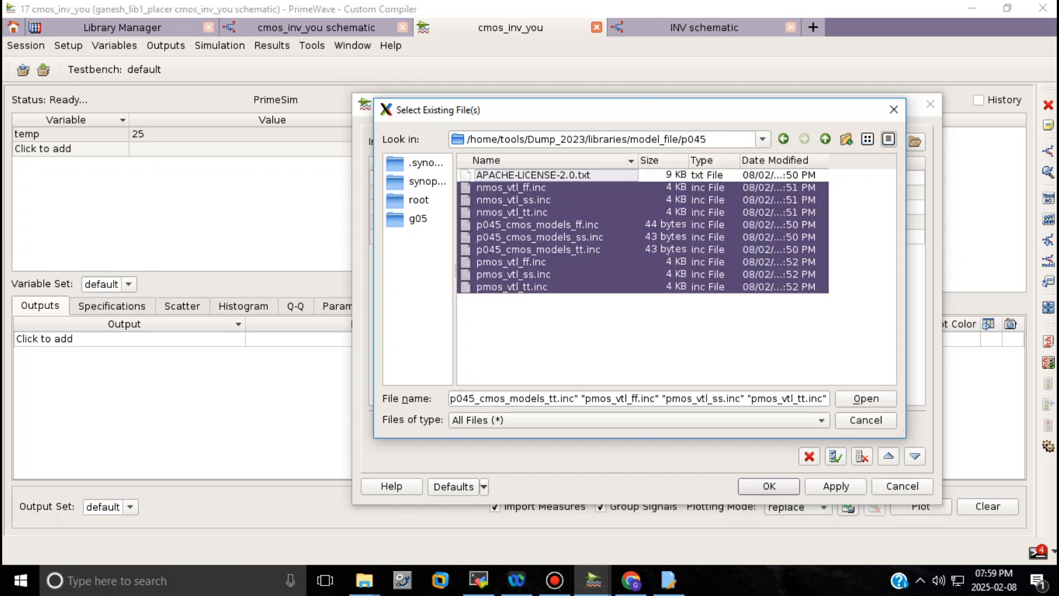
left_click(538, 225, "ctrl")
left_click(539, 236, "ctrl")
left_click(538, 249, "ctrl")
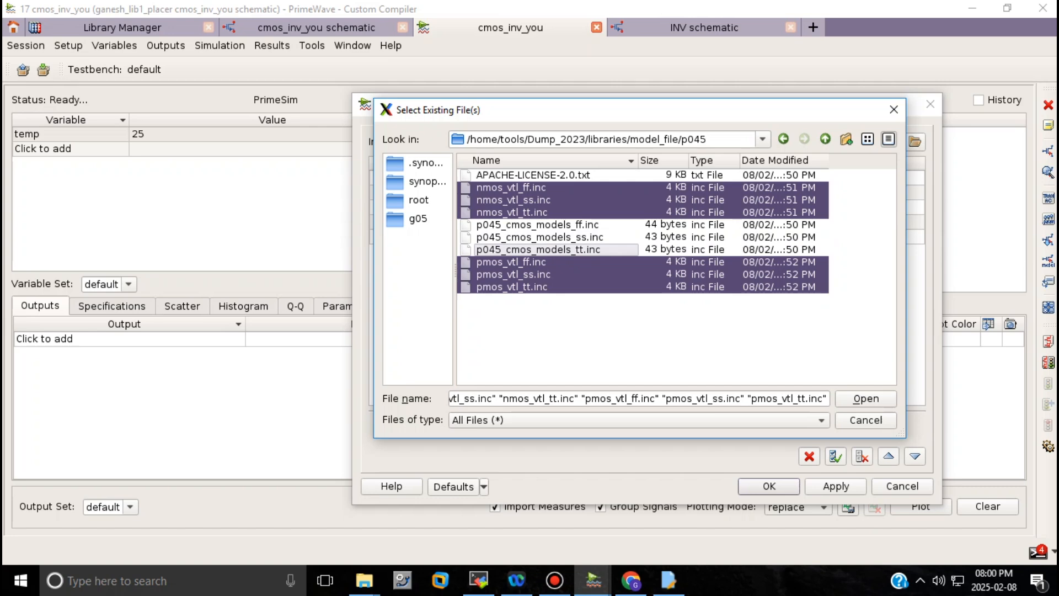
key("Return")
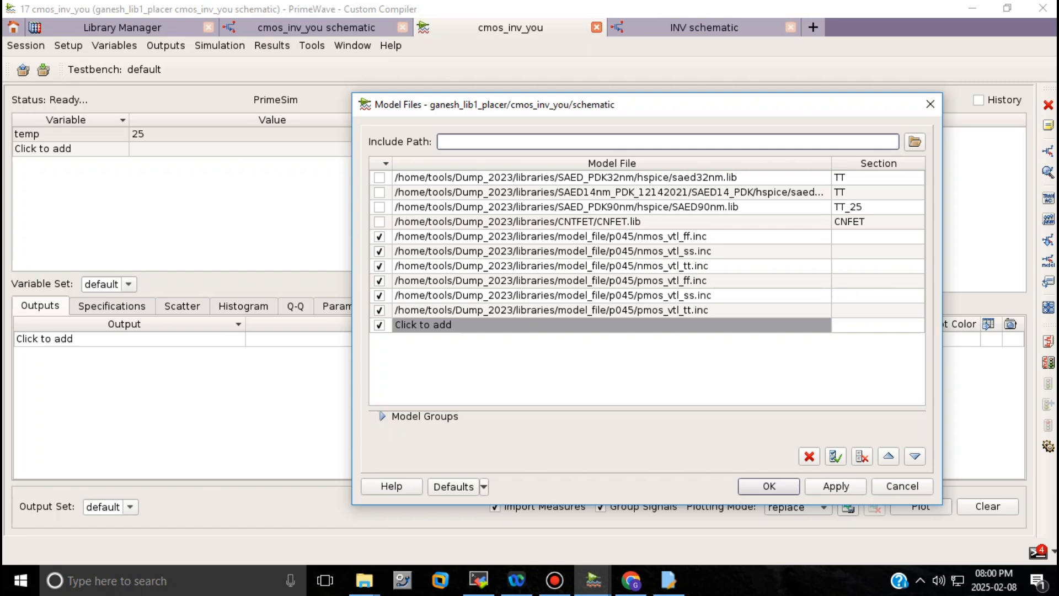
key("Return")
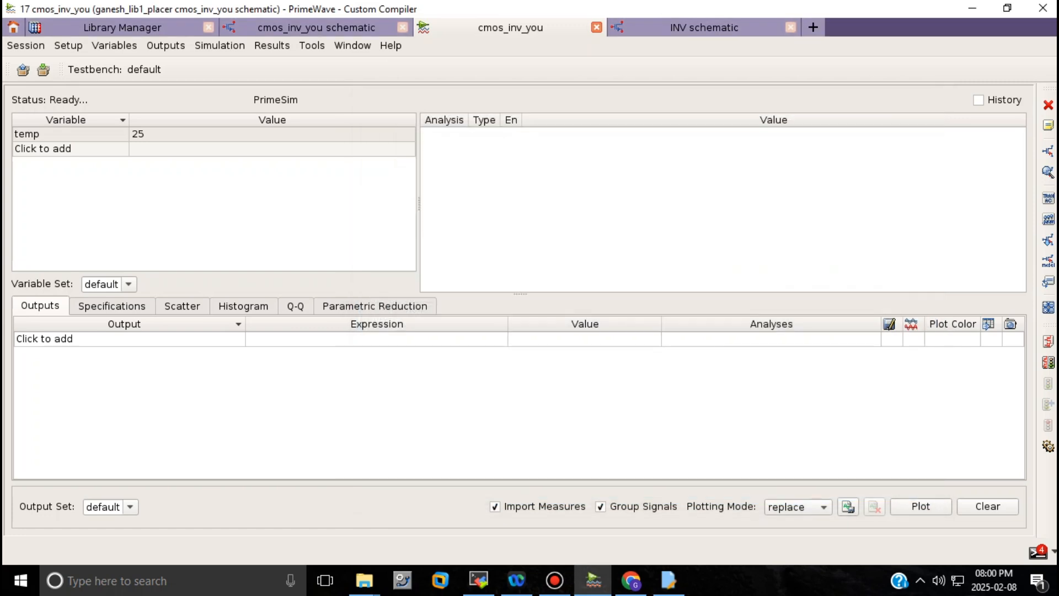
Create a dc analysis that sweeps a source, picking the input voltage source V5 in the schematic as the source name
right_click(520, 181)
left_click(554, 188)
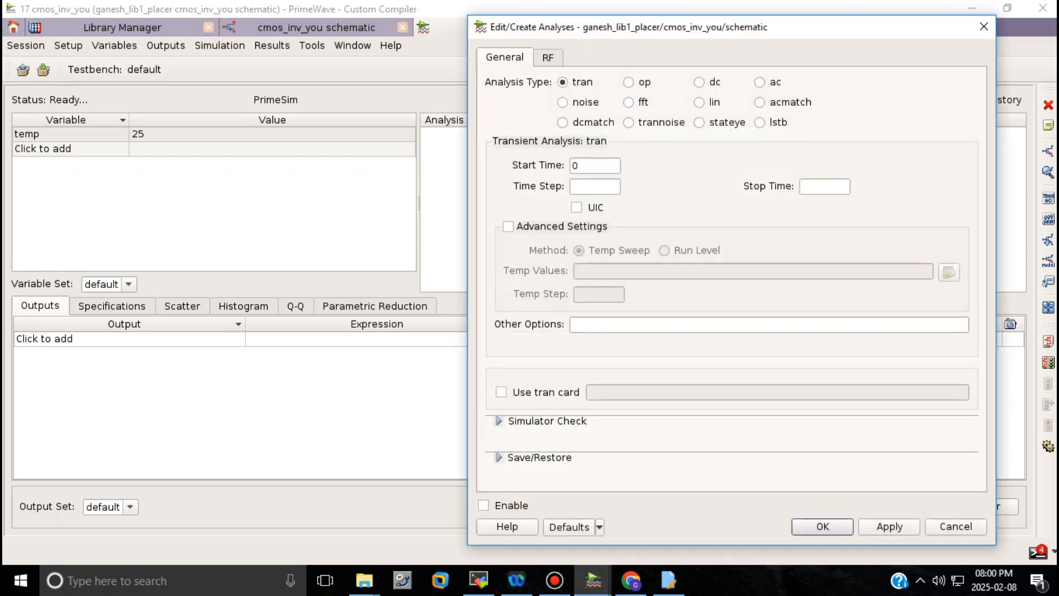
left_click(699, 82)
left_click(958, 187)
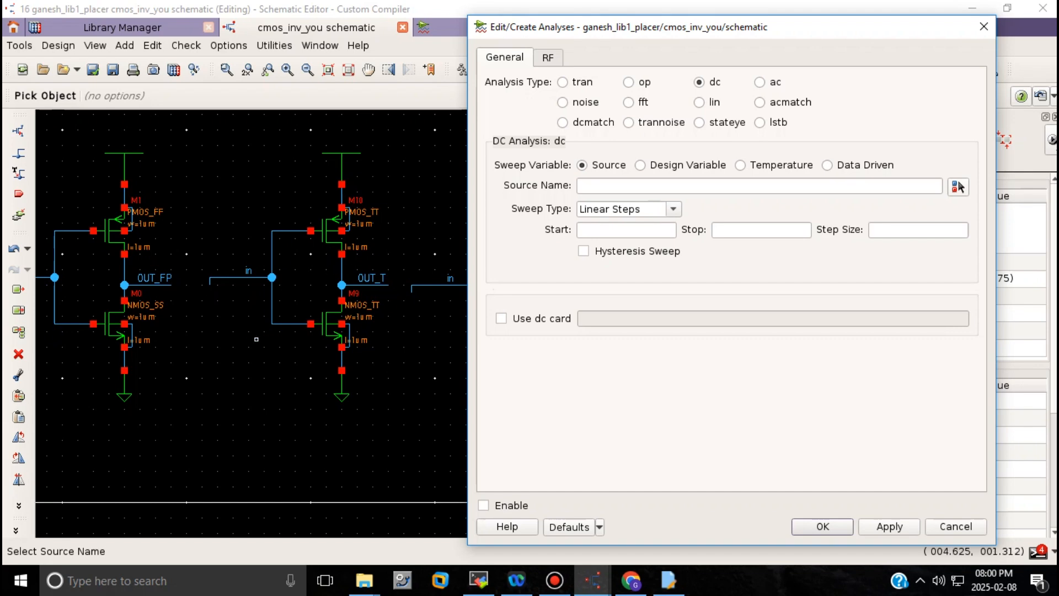
left_click(252, 338)
key("Left")
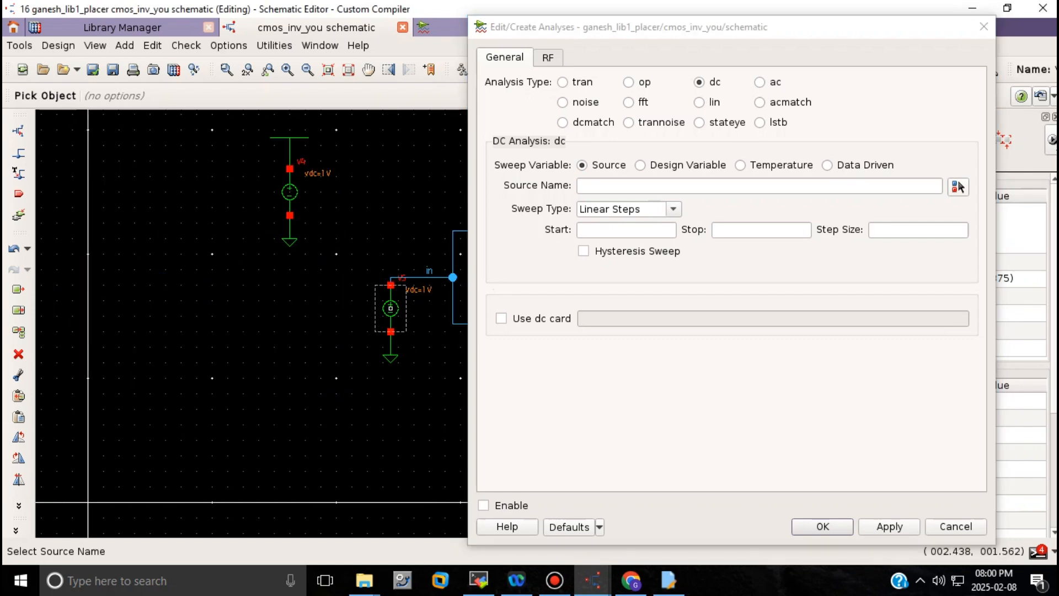
left_click(390, 309)
Set the linear dc sweep to start at 0, stop at 1 with a step size of 0.001, and accept the analysis
left_click(621, 230)
type("0")
key("Tab")
type("1")
key("Tab")
type("0.001")
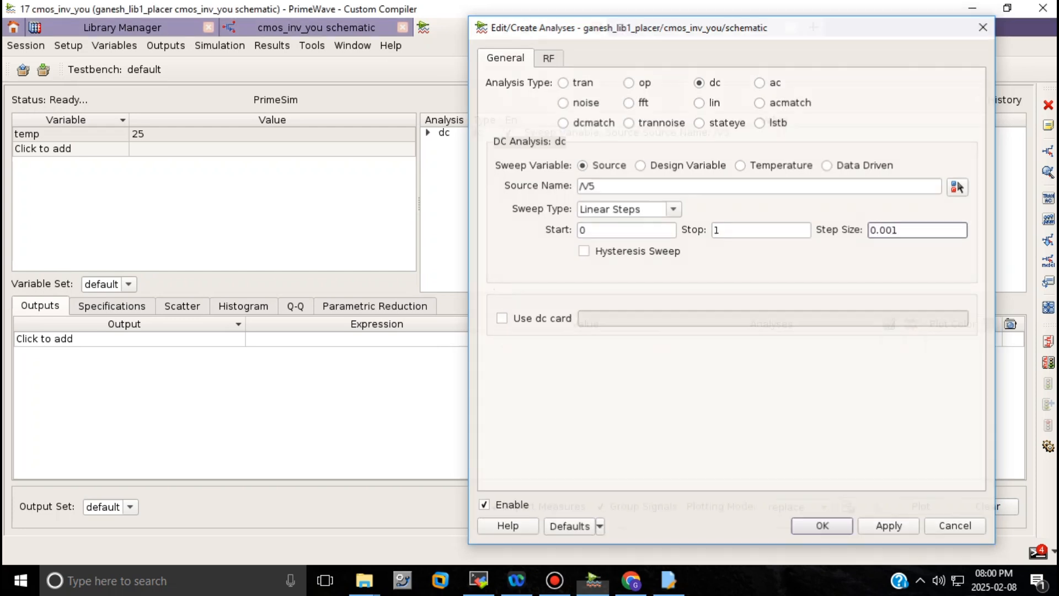
key("Return")
Add the inverter output nets OUT_FP, OUT_T and OUT_FN from the schematic as plotted simulation outputs
left_click(377, 339)
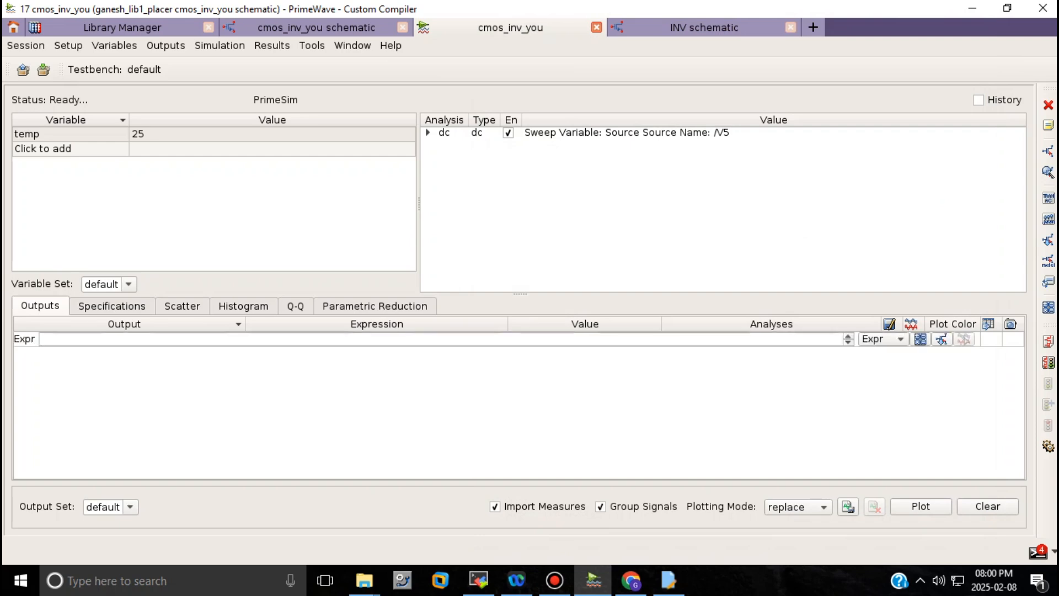
left_click(941, 339)
left_click(551, 285)
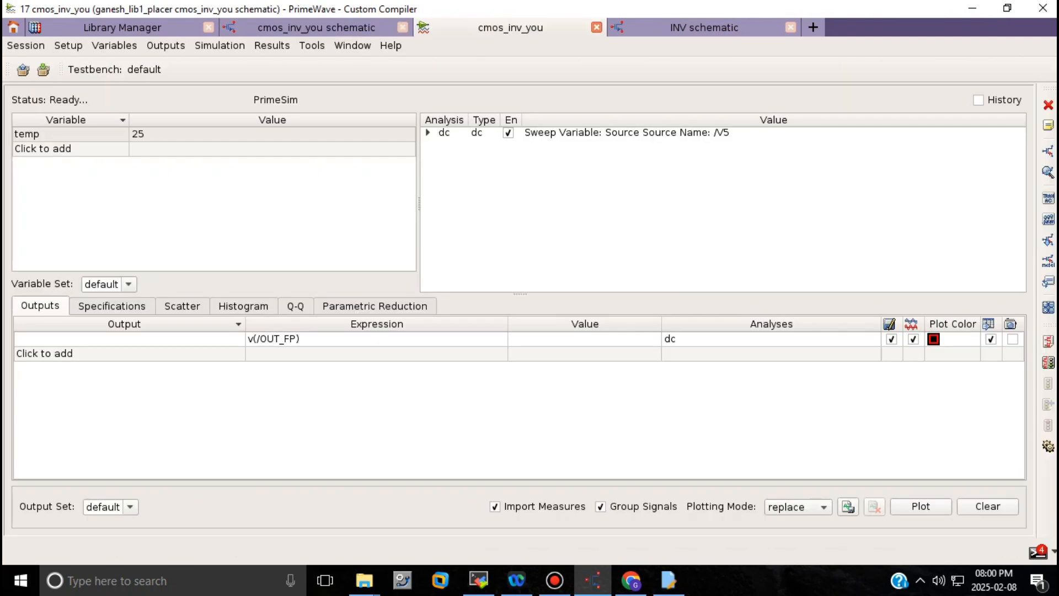
left_click(377, 354)
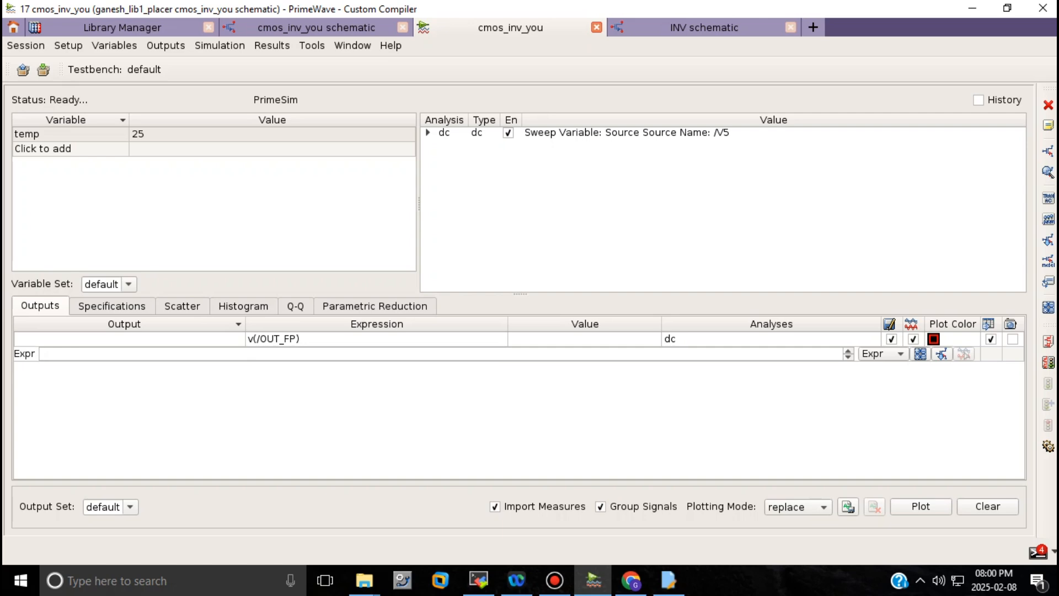
left_click(941, 354)
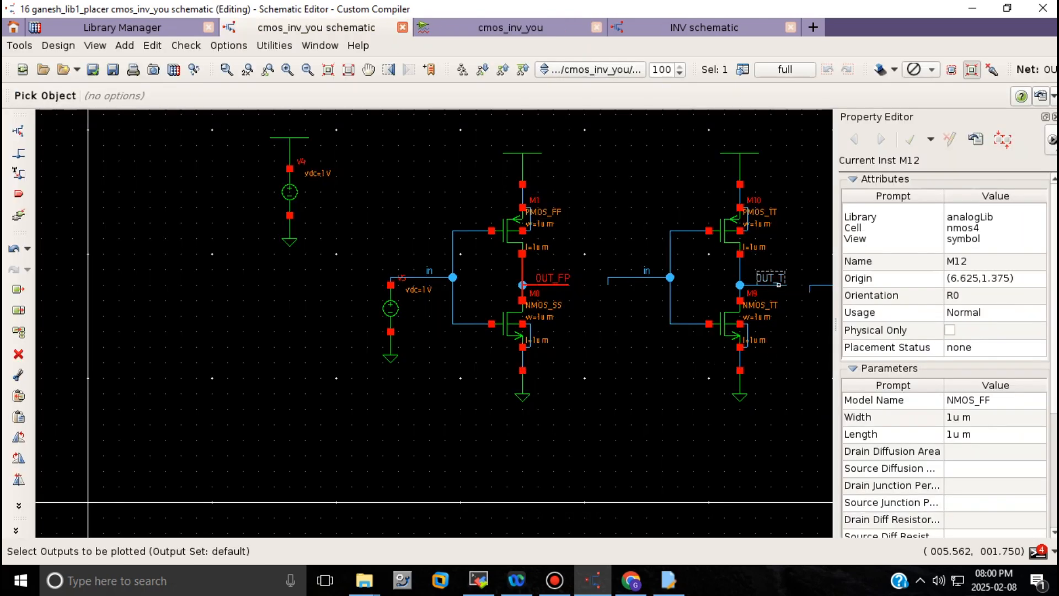
left_click(771, 283)
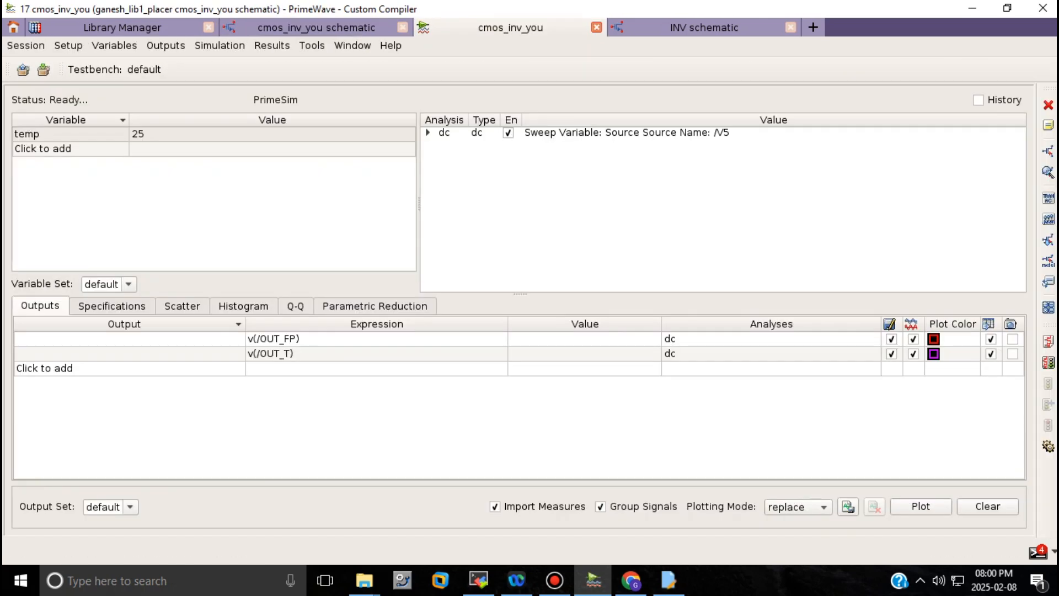
left_click(376, 368)
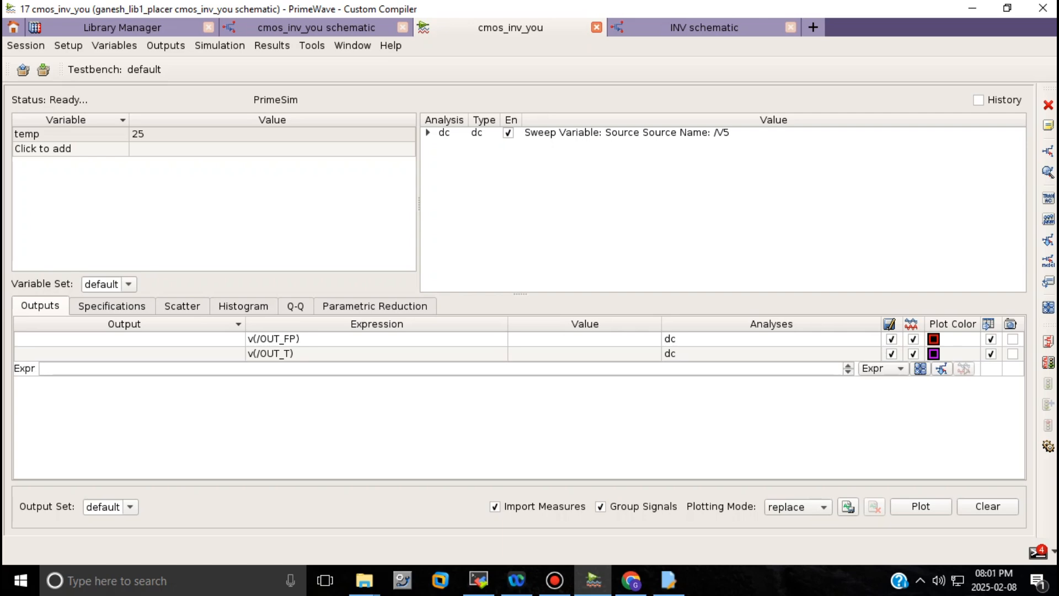
left_click(942, 368)
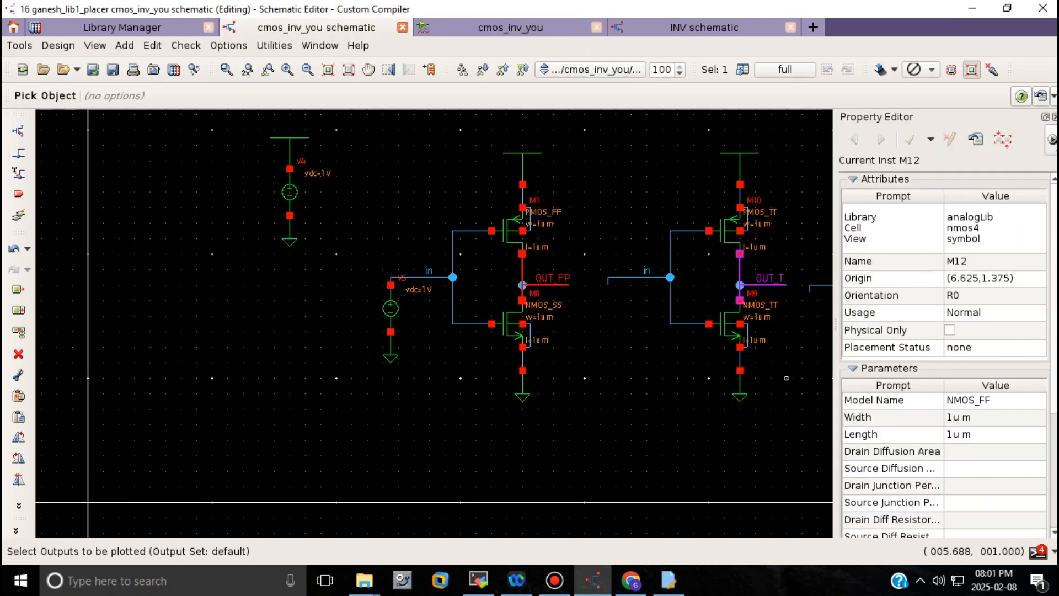
scroll(786, 378, "right", 3)
left_click(566, 292)
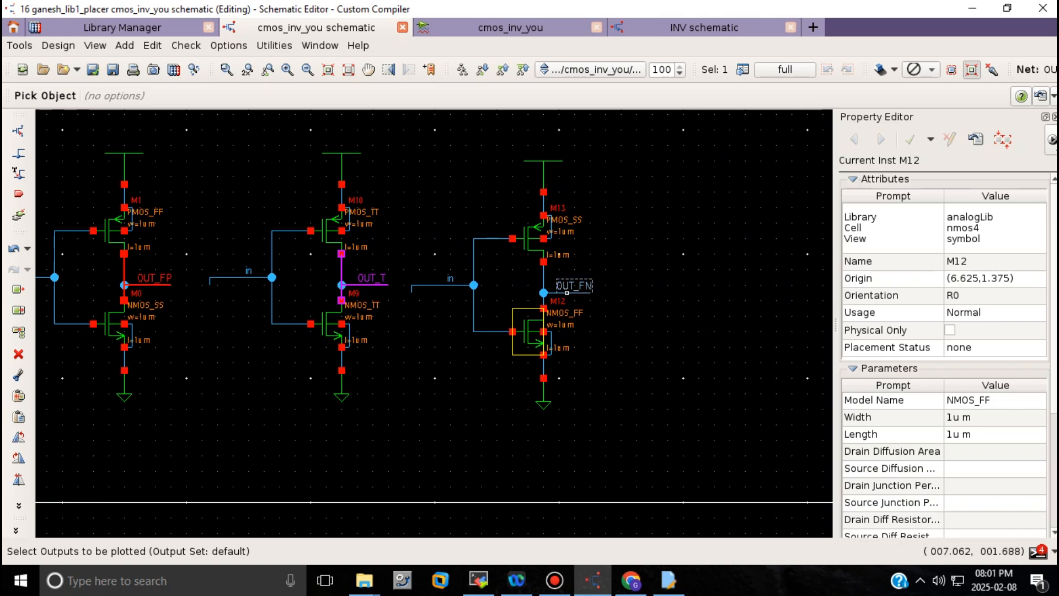
key("Escape")
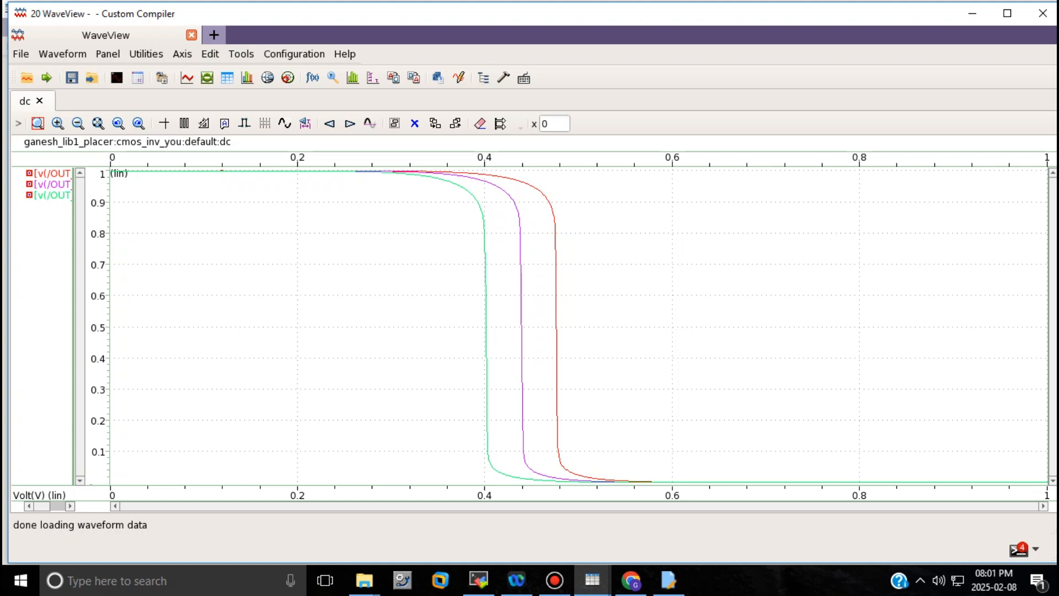
Examine the dc transfer curves by widening the signal list and highlighting OUT_FN, OUT_T and OUT_FP in turn
left_click(52, 195)
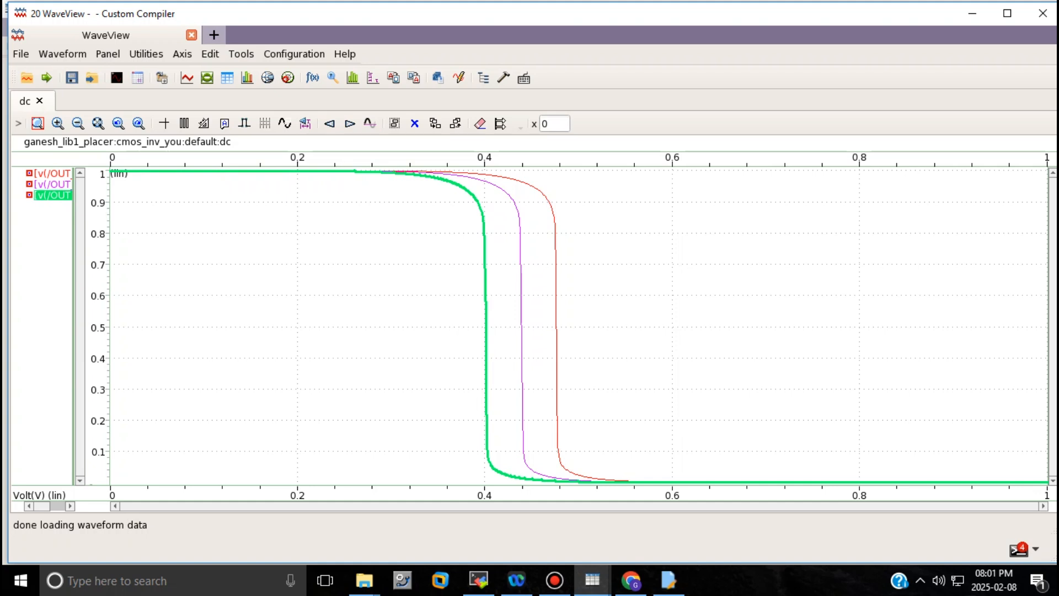
left_click_drag(76, 325, 144, 326)
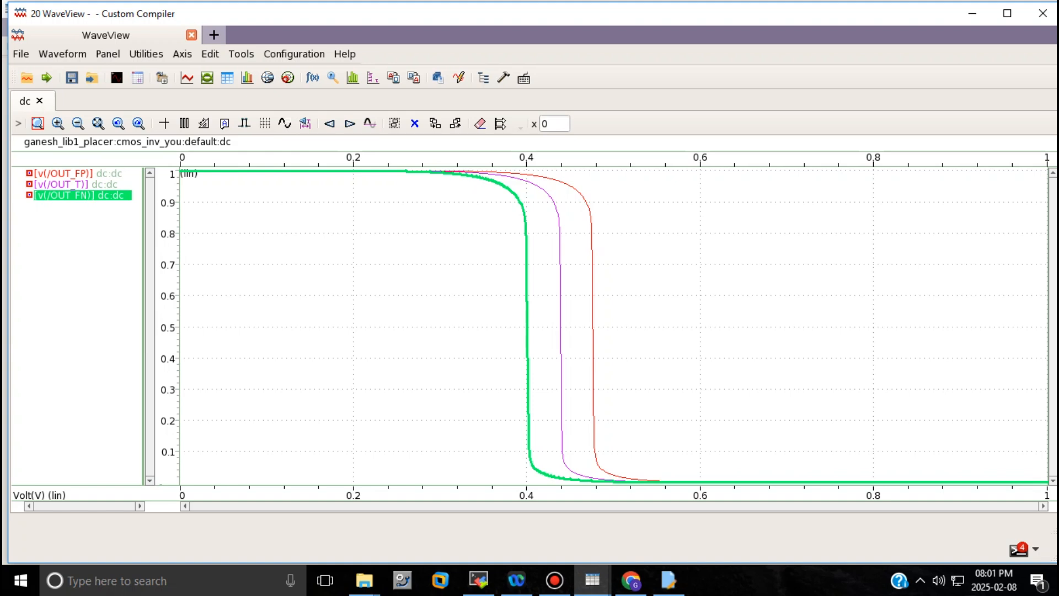
left_click(76, 184)
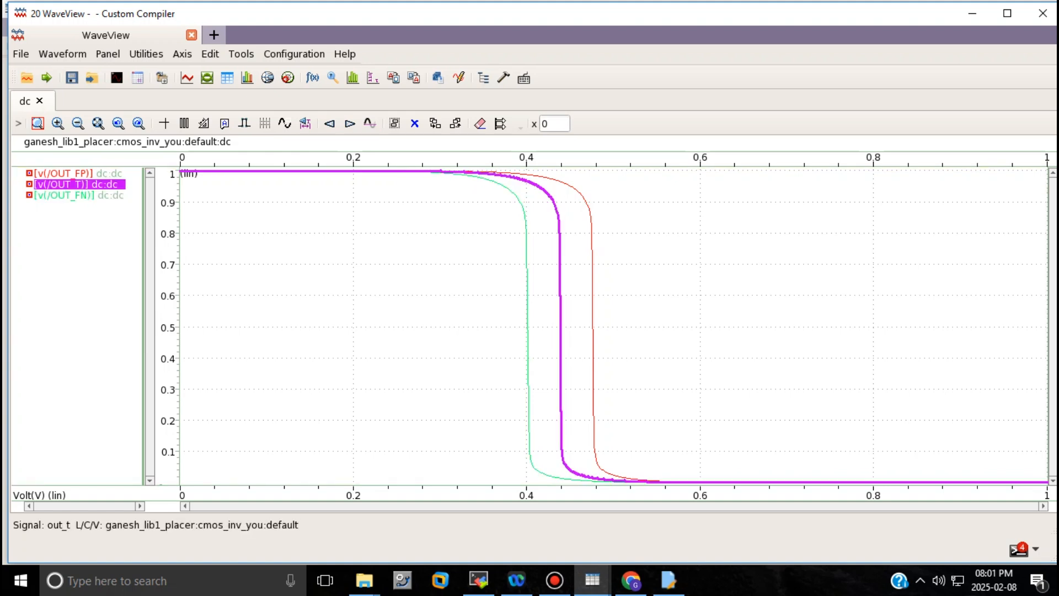
left_click(76, 173)
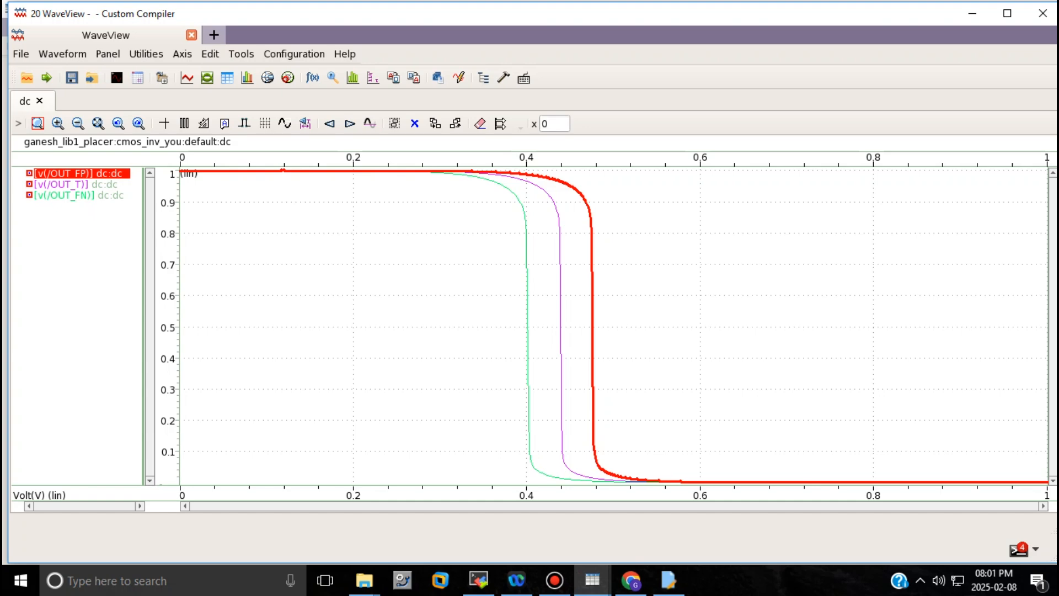
Close the waveform viewer and return through the simulation setup and schematic to the Library Manager
left_click(1042, 14)
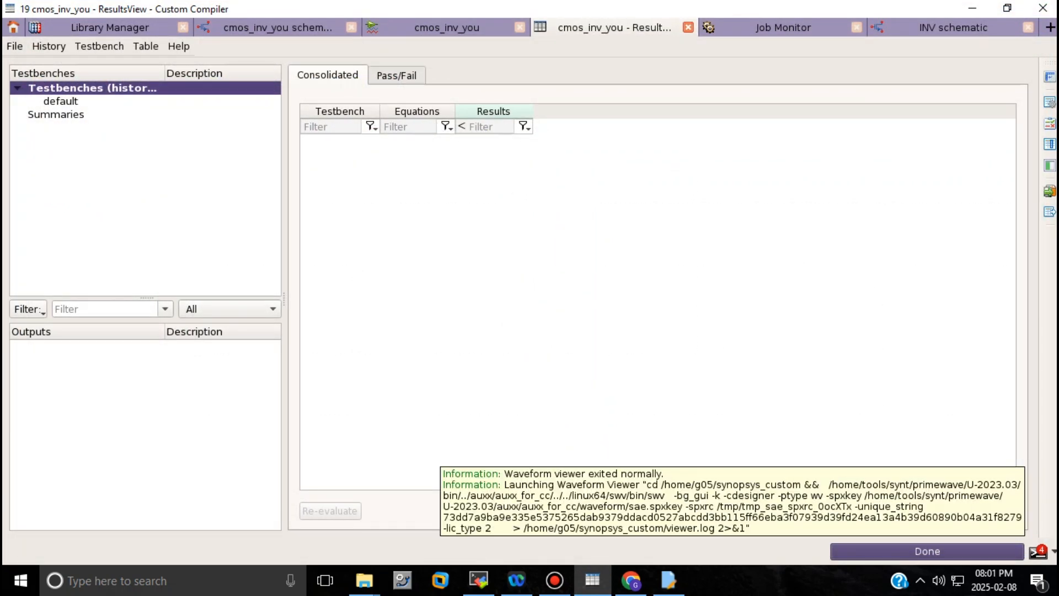
left_click(447, 27)
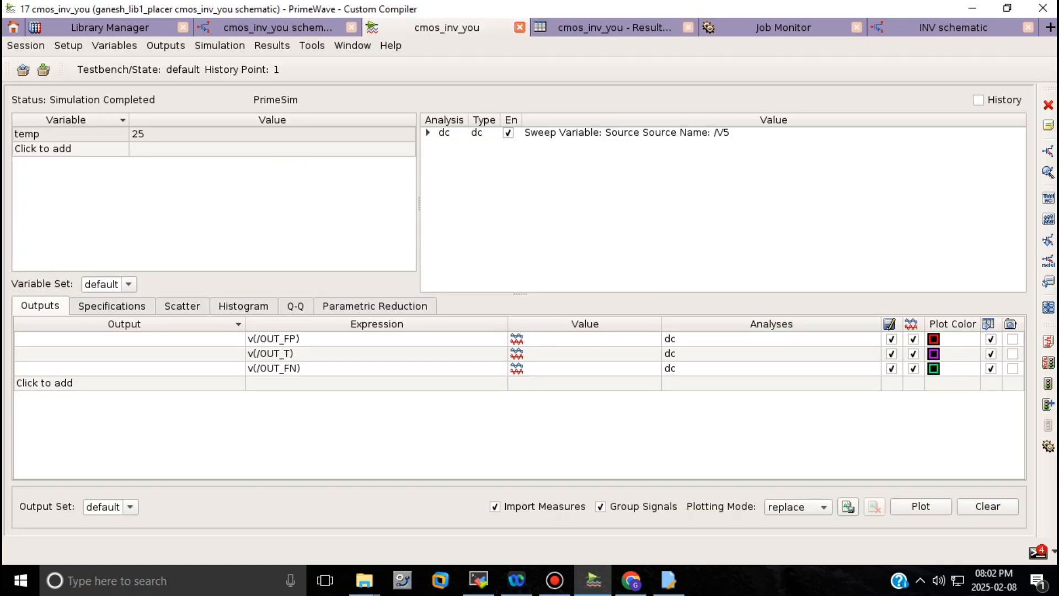
left_click(278, 28)
left_click(109, 27)
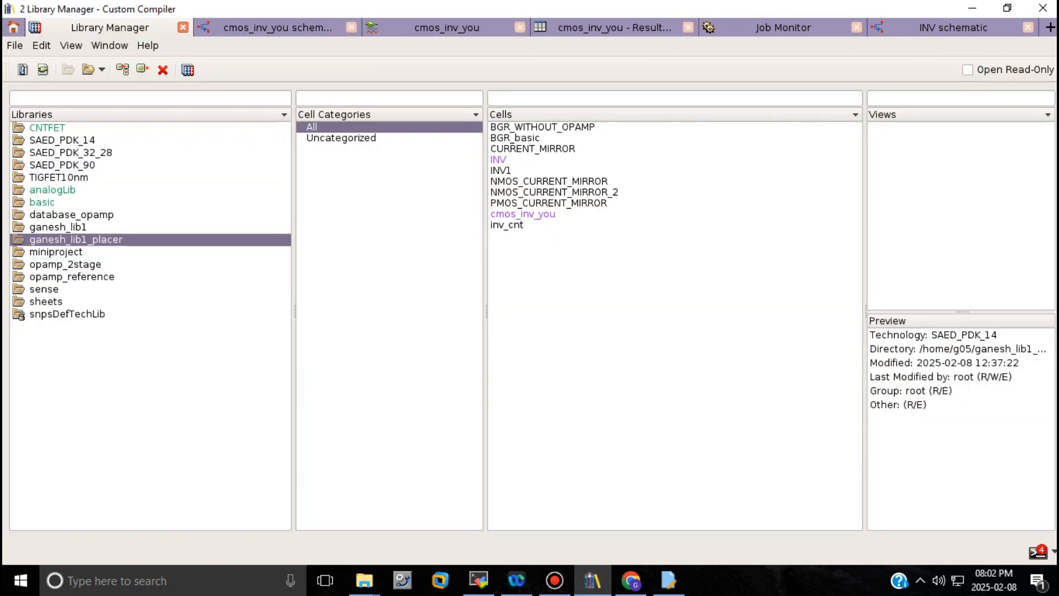